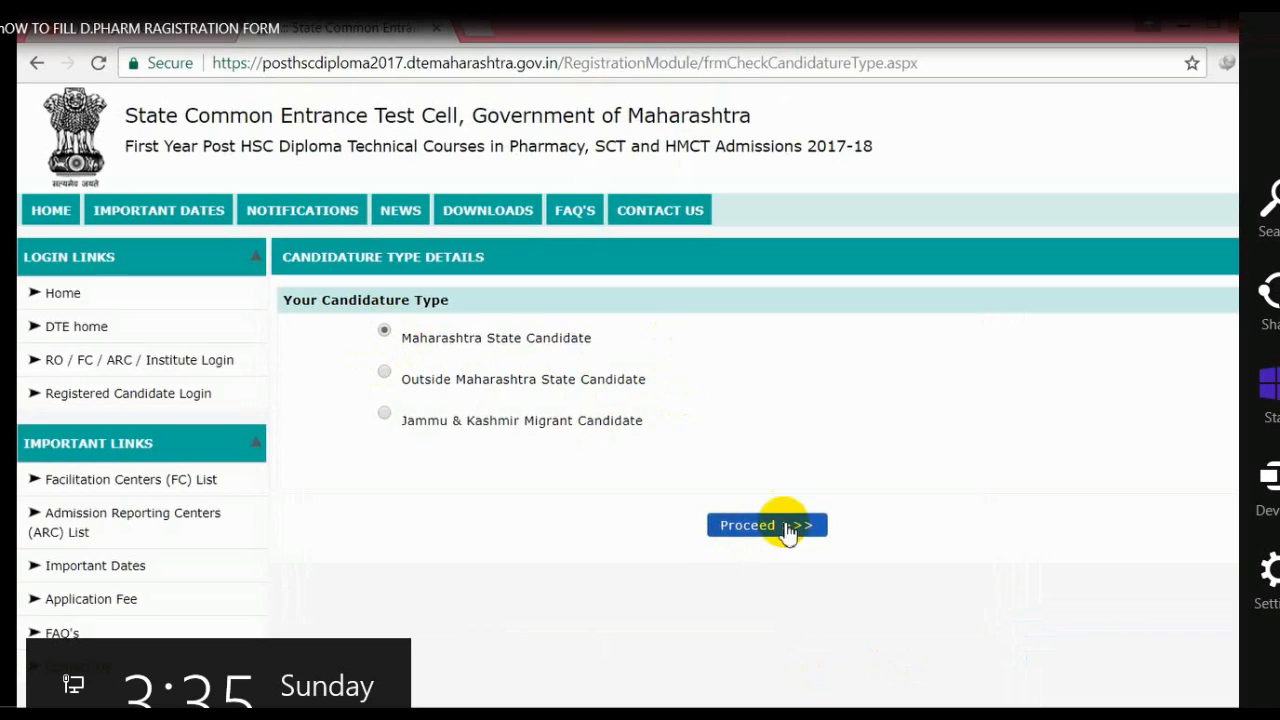
# Sign in as a registered candidate with the application ID and account password.
pyautogui.click(457, 309)
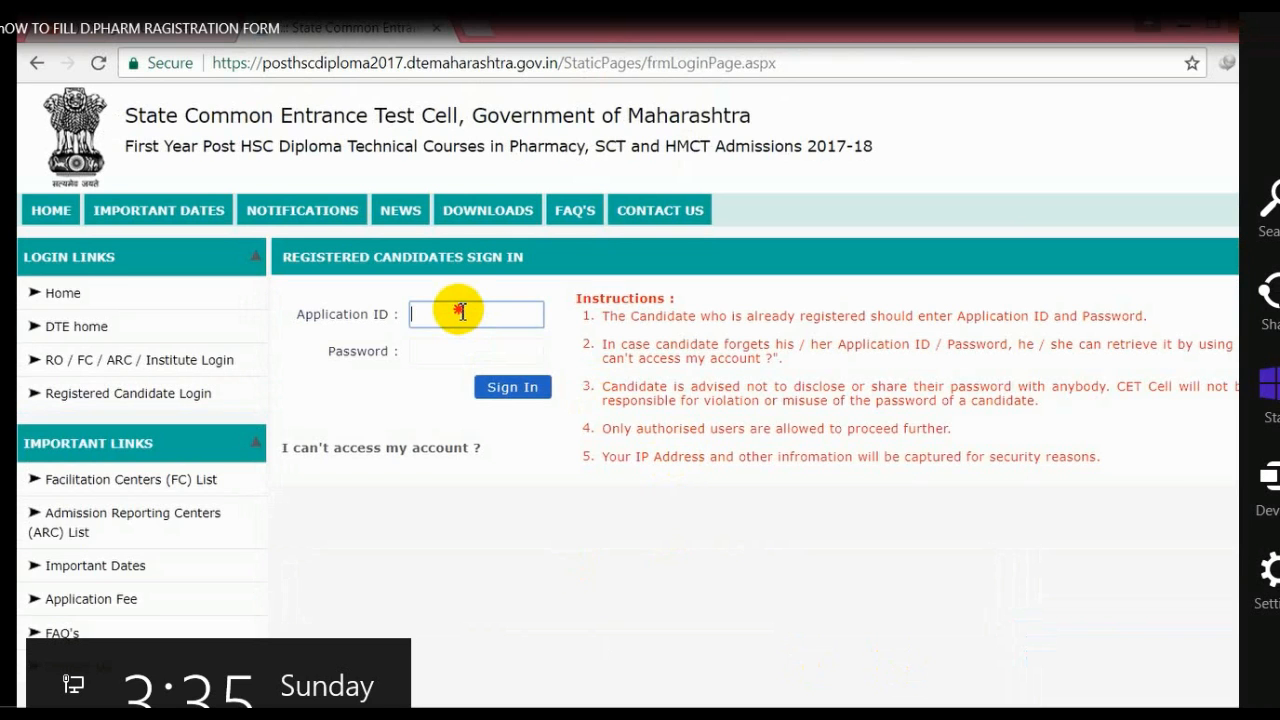
pyautogui.click(470, 366)
pyautogui.click(452, 354)
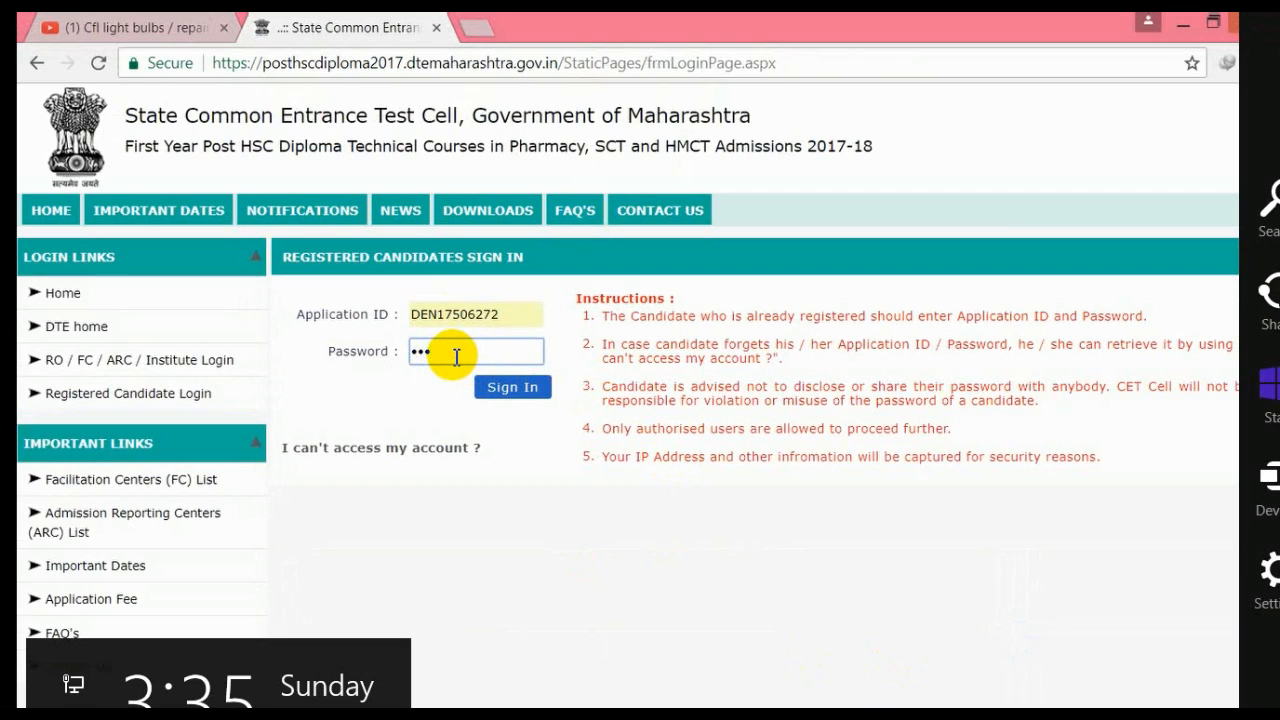
pyautogui.write('*')
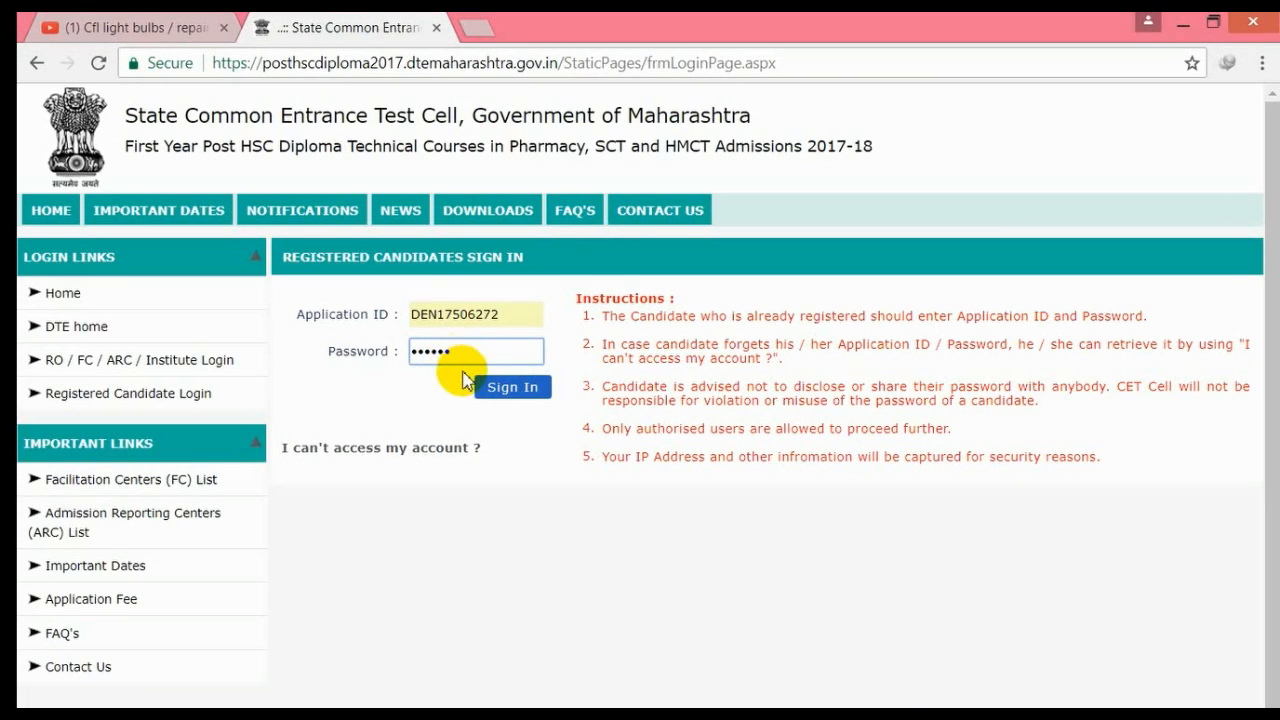
pyautogui.click(518, 396)
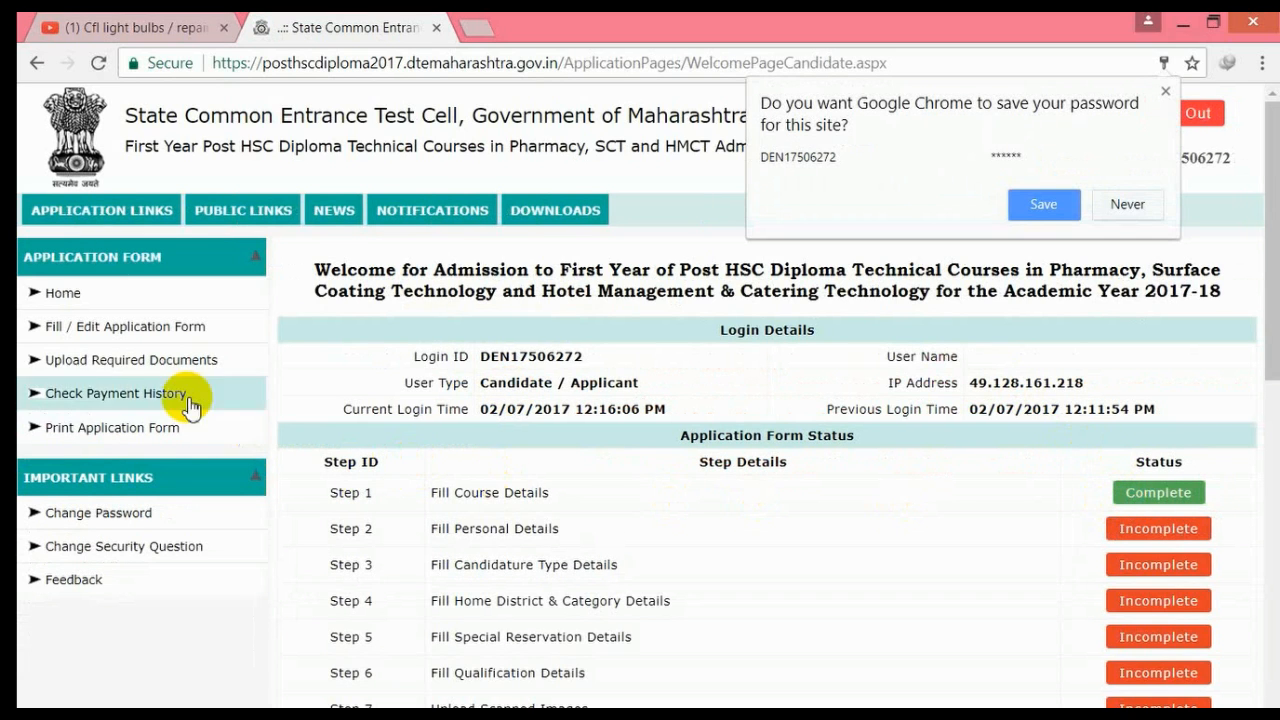
# Open the application form for editing and fill in the candidate's, father's and mother's names in the personal details.
pyautogui.click(215, 327)
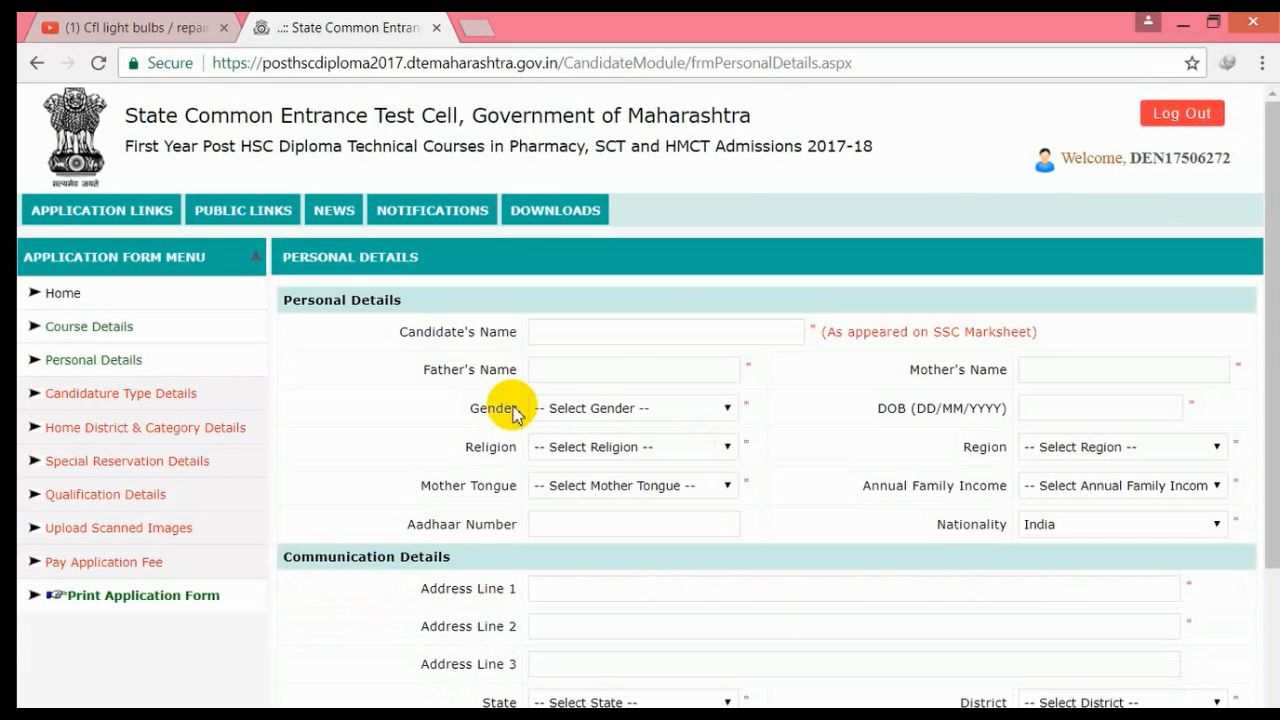
pyautogui.click(655, 336)
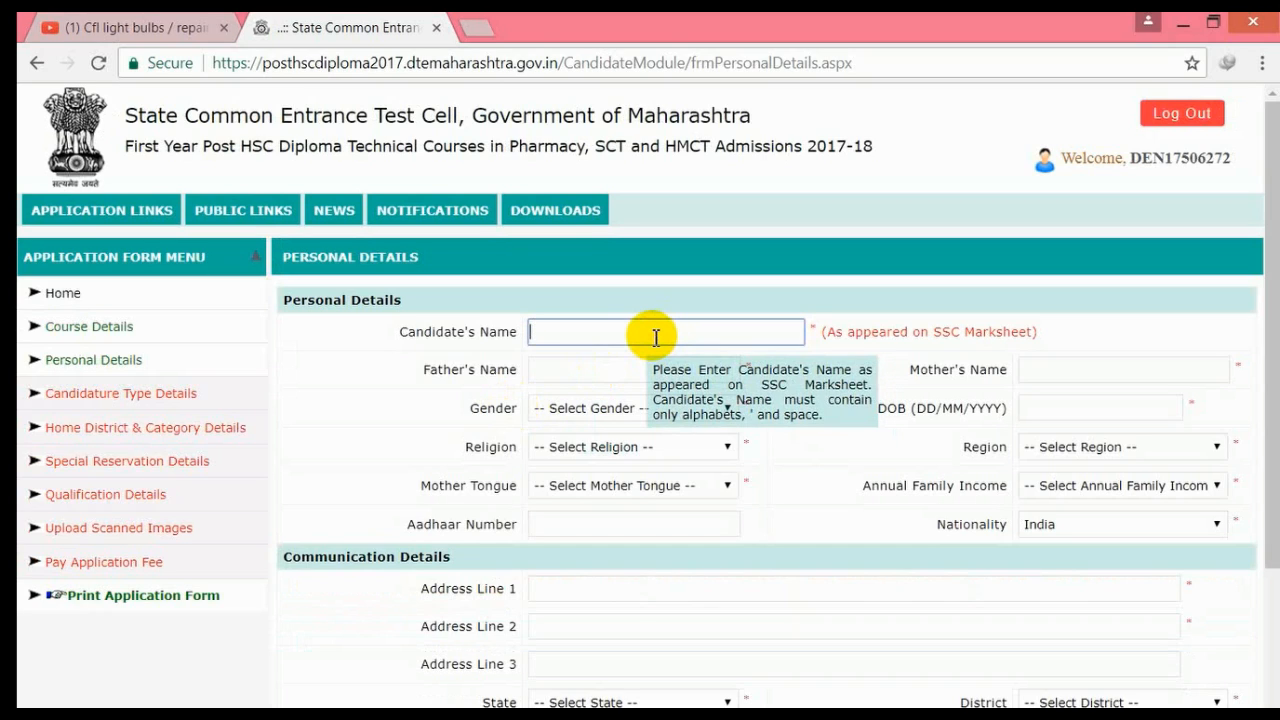
pyautogui.write('SA')
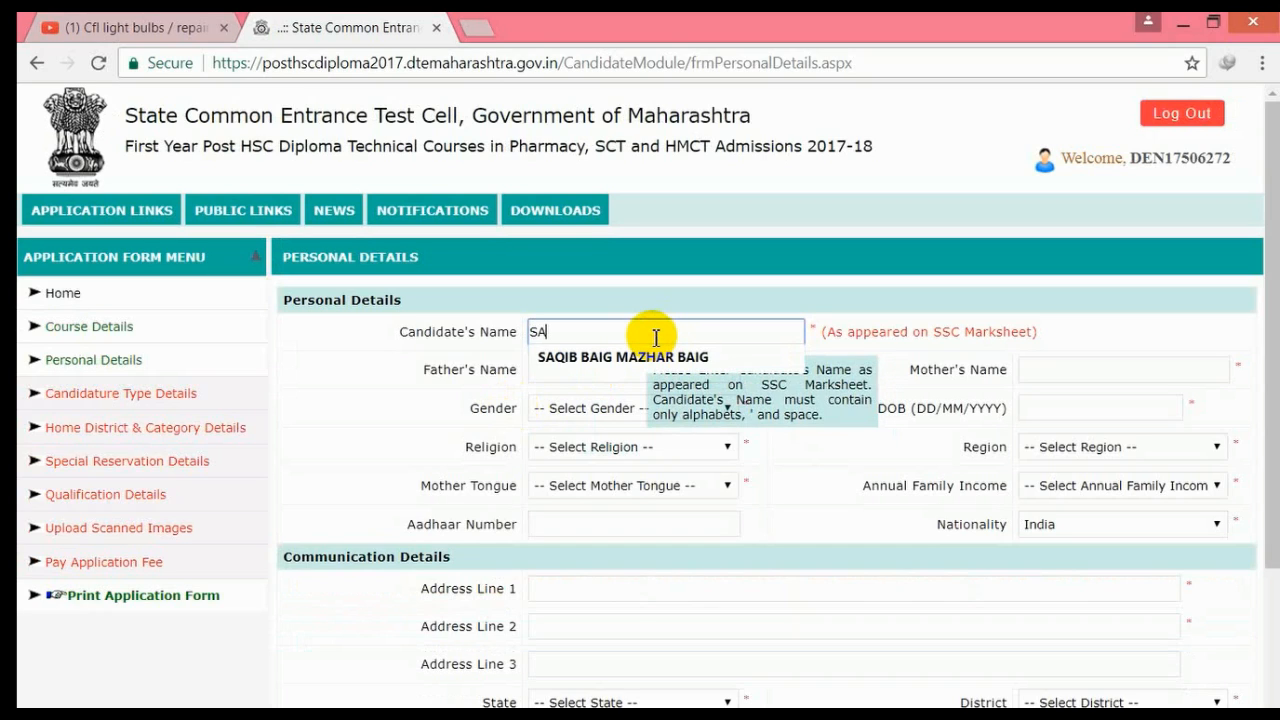
pyautogui.click(651, 357)
pyautogui.click(651, 369)
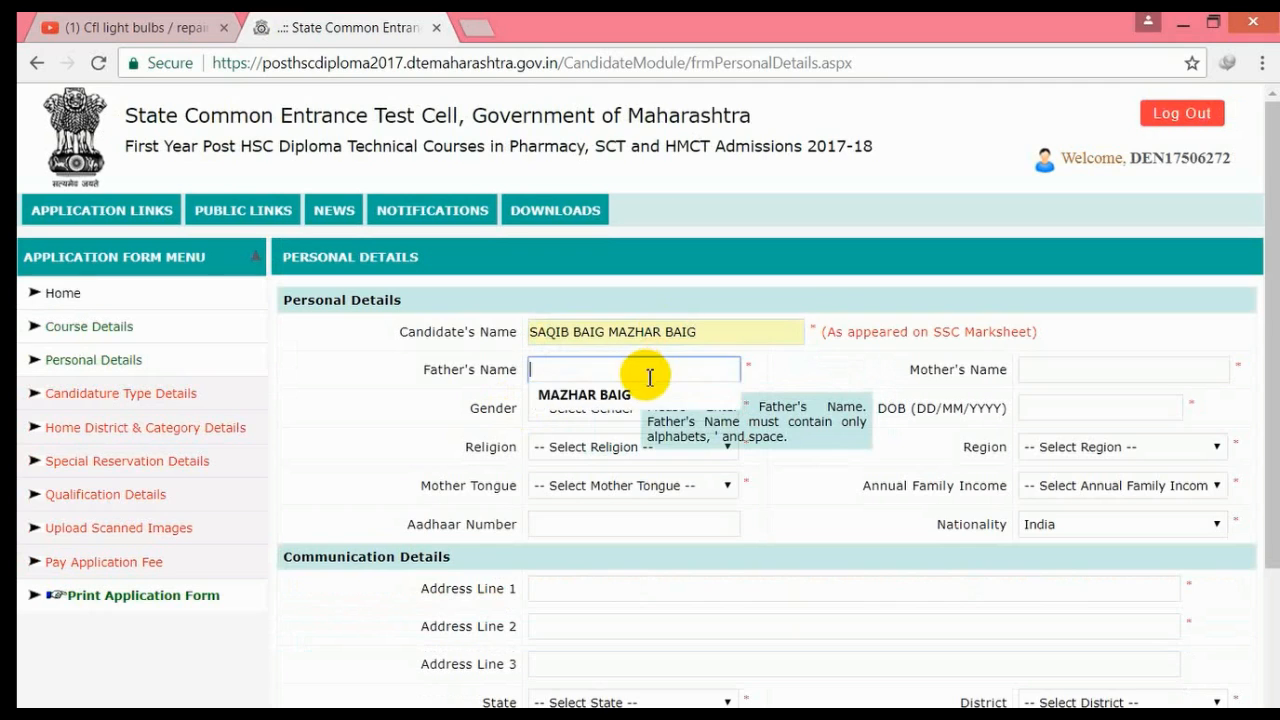
pyautogui.click(645, 400)
pyautogui.click(1094, 369)
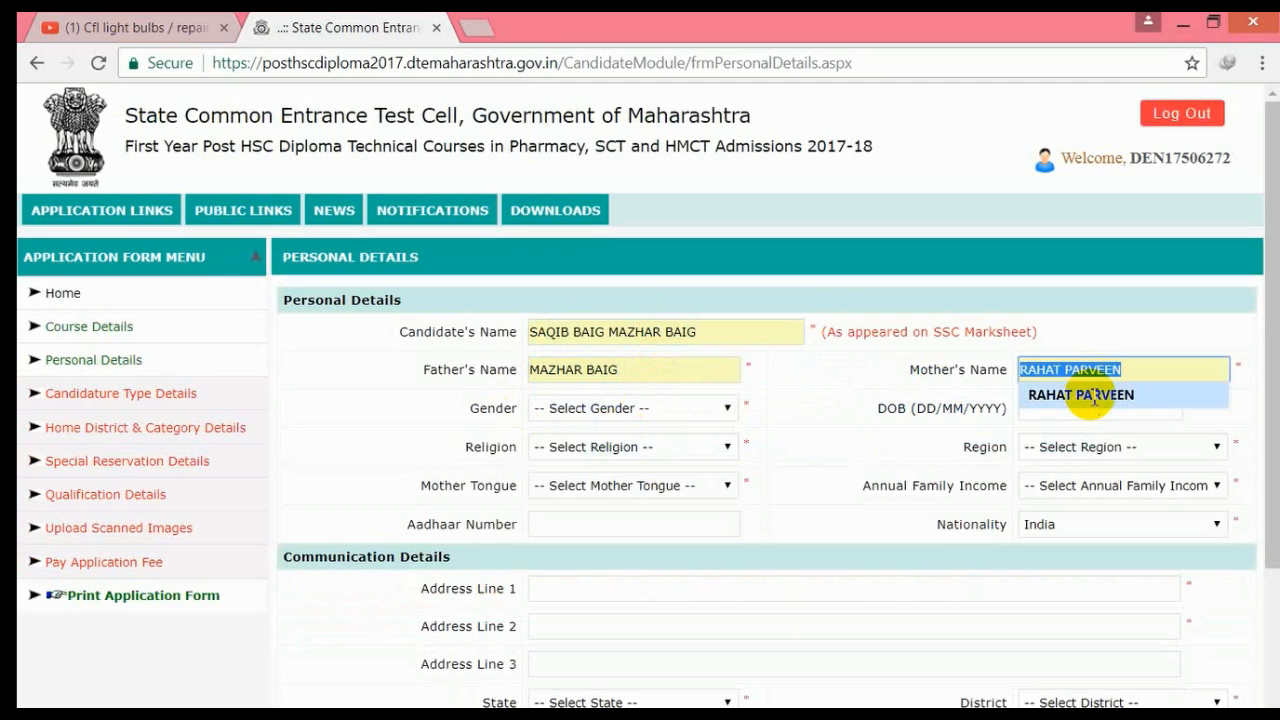
pyautogui.click(1090, 392)
# Set the candidate's gender to Male and fill in the date of birth.
pyautogui.click(733, 407)
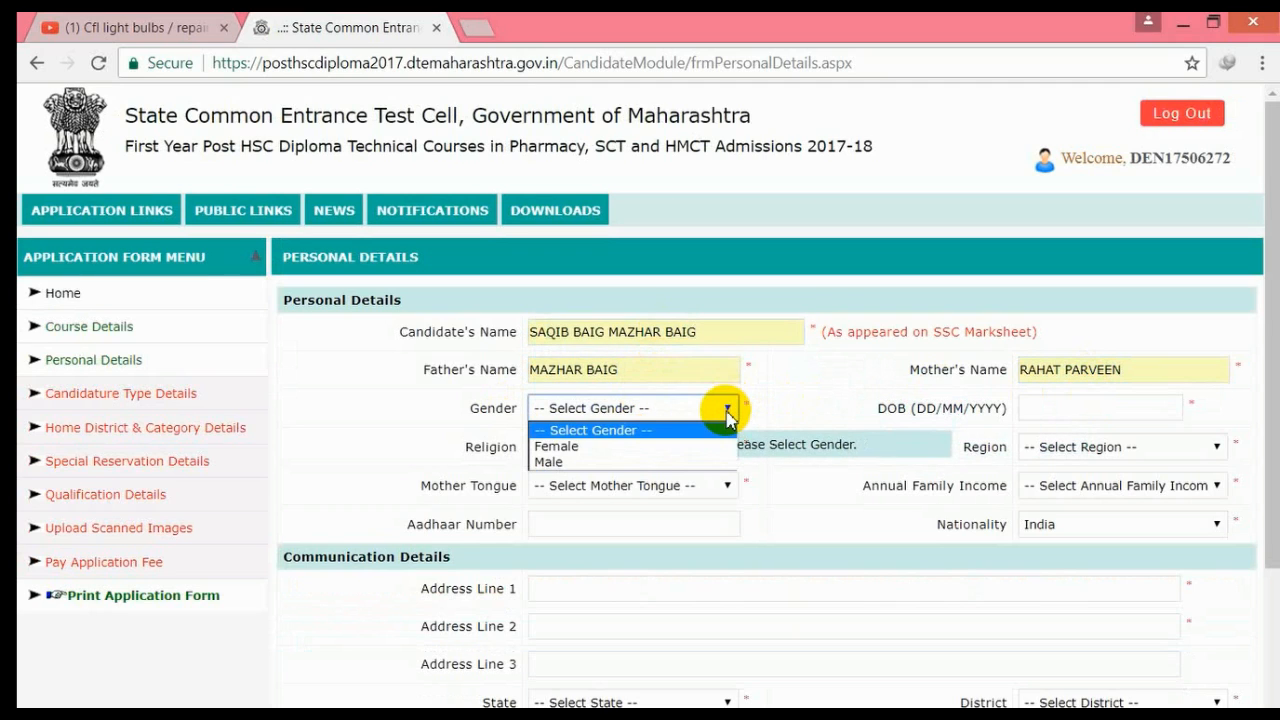
pyautogui.click(655, 462)
pyautogui.click(1068, 409)
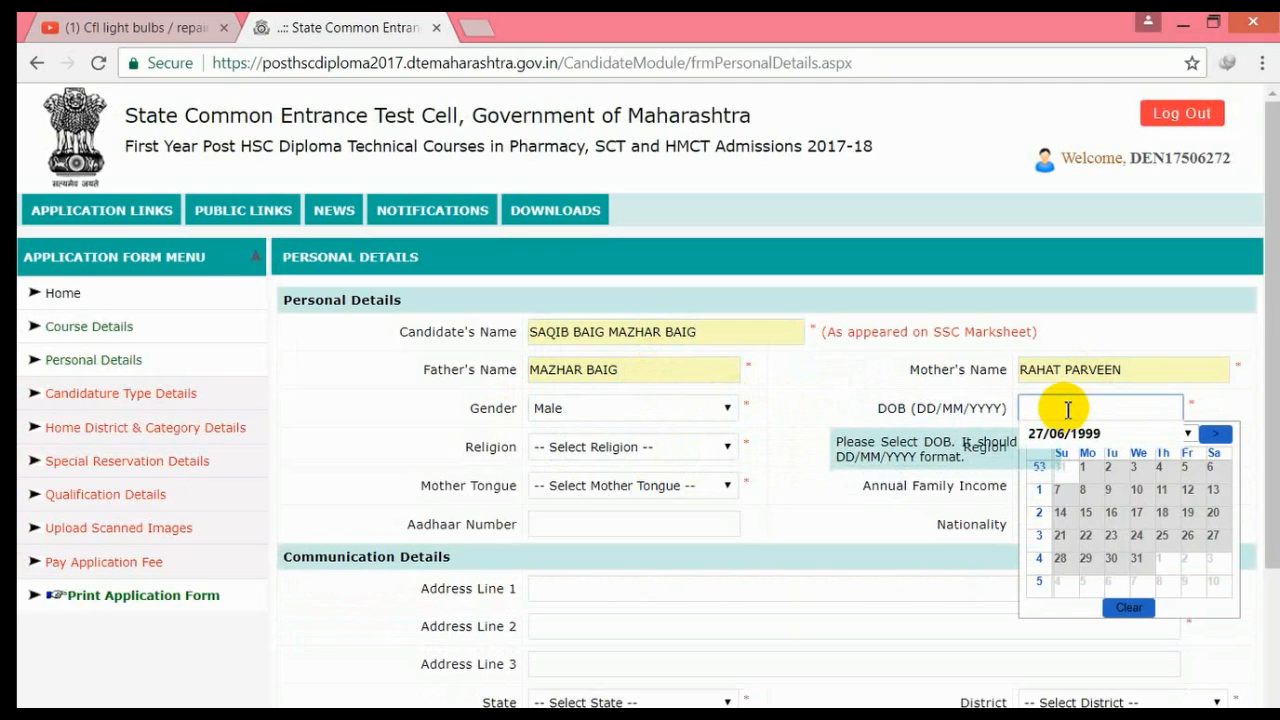
pyautogui.click(1064, 434)
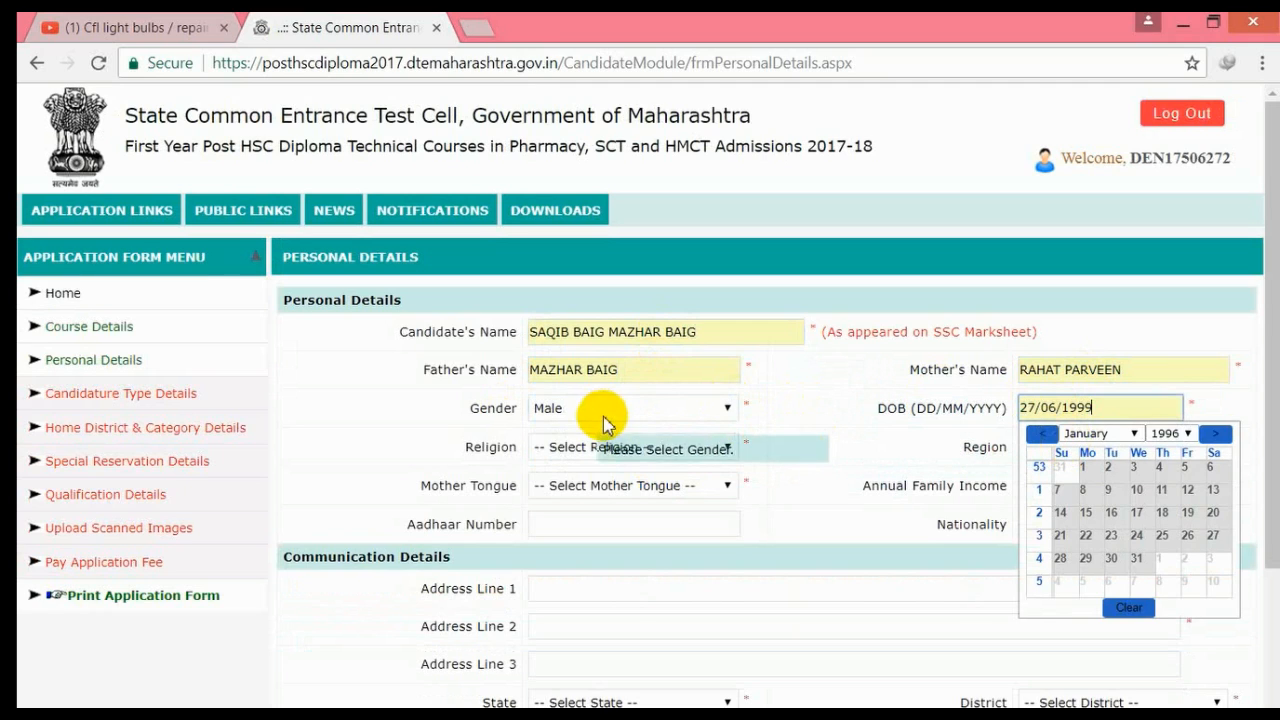
# Set the candidate's religion to Muslim, region to Rural and mother tongue to Urdu.
pyautogui.click(615, 447)
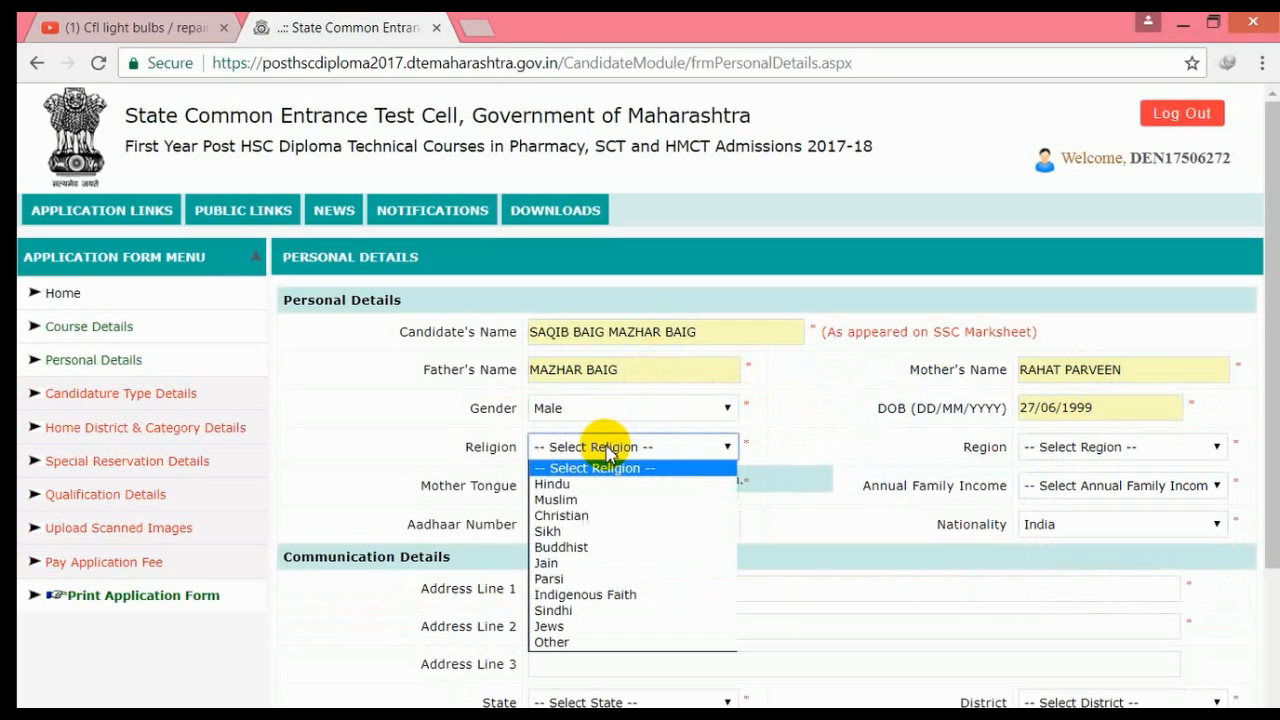
pyautogui.click(600, 501)
pyautogui.click(1070, 450)
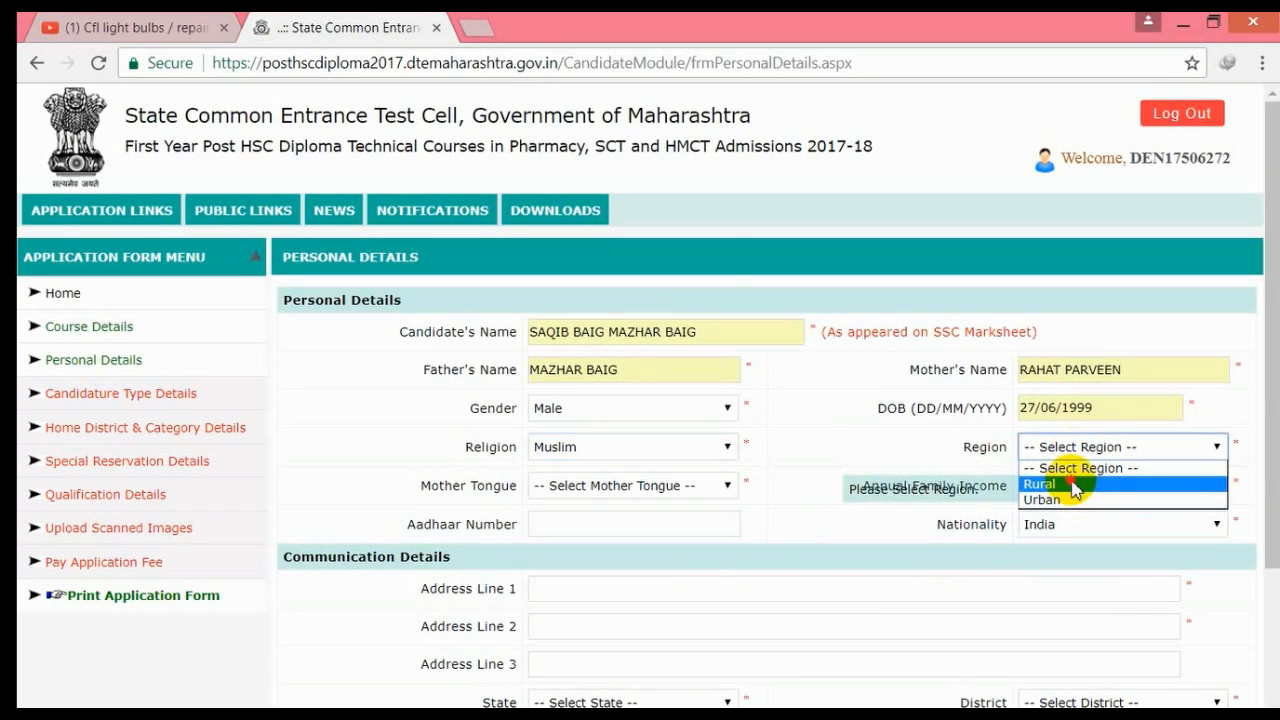
pyautogui.click(1060, 483)
pyautogui.click(588, 485)
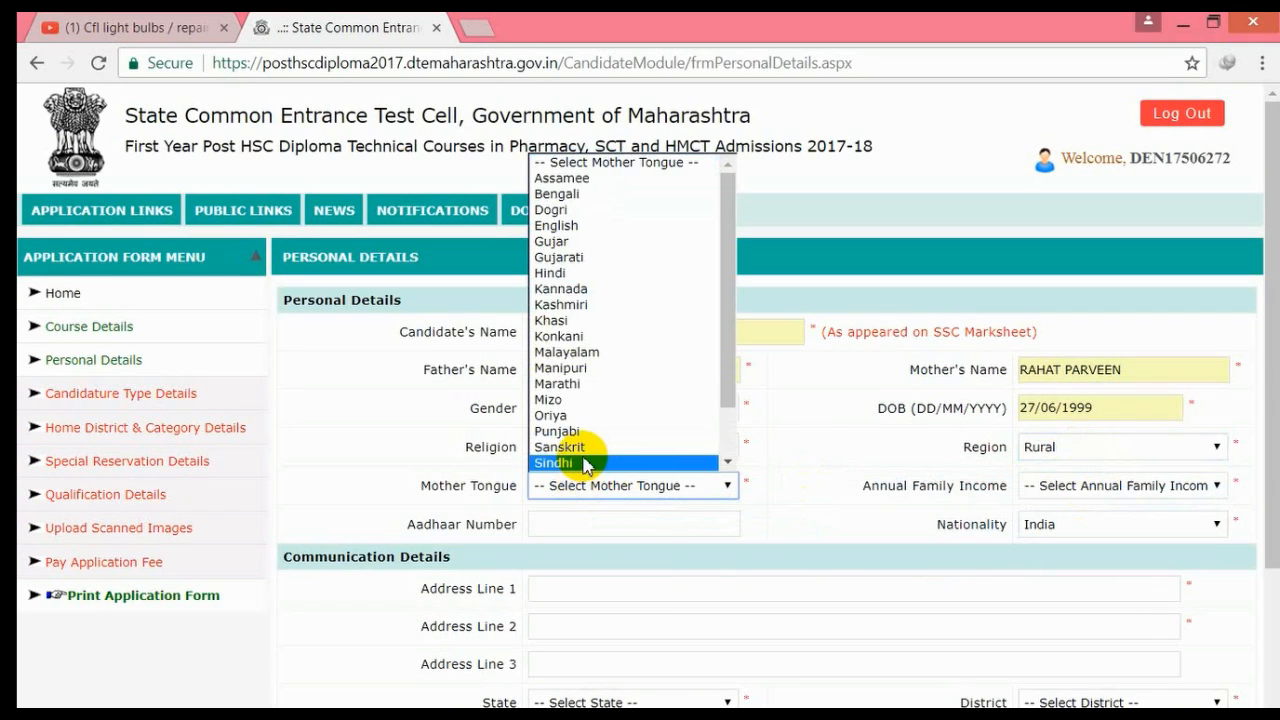
pyautogui.scroll(-1, 585, 465)
pyautogui.click(585, 463)
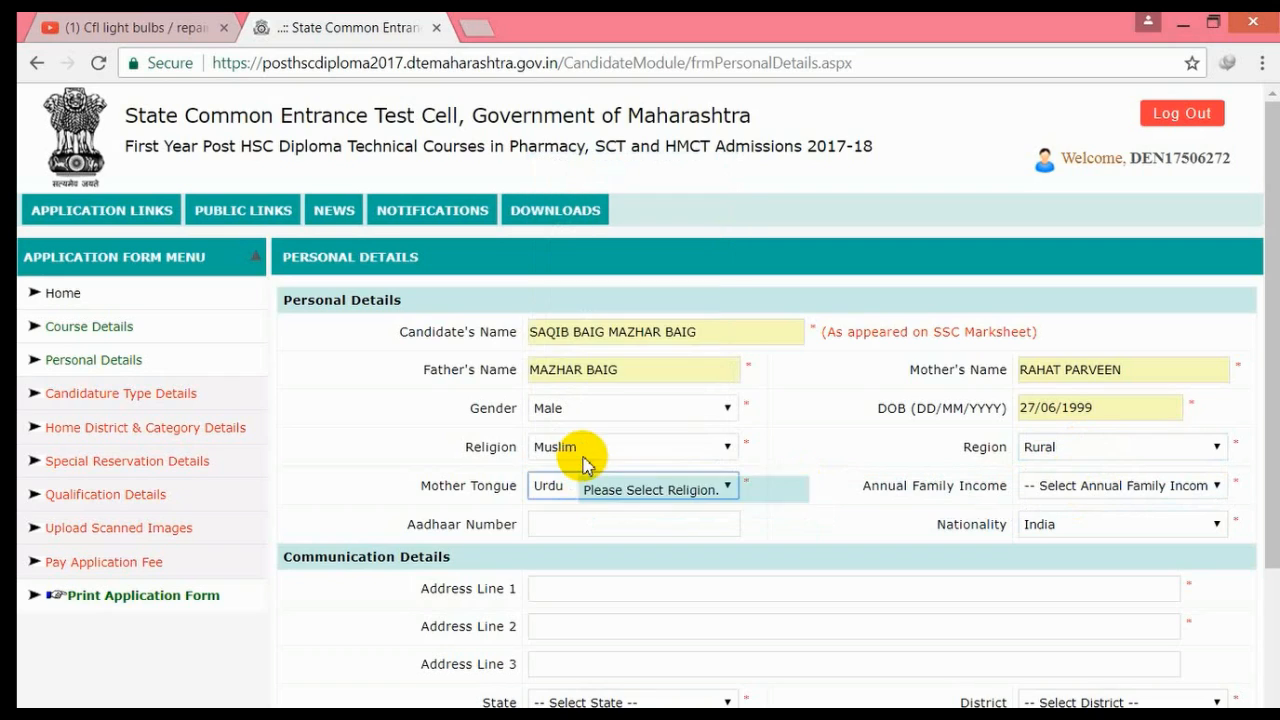
# Enter the candidate's 12-digit Aadhaar number in the personal details.
pyautogui.click(605, 522)
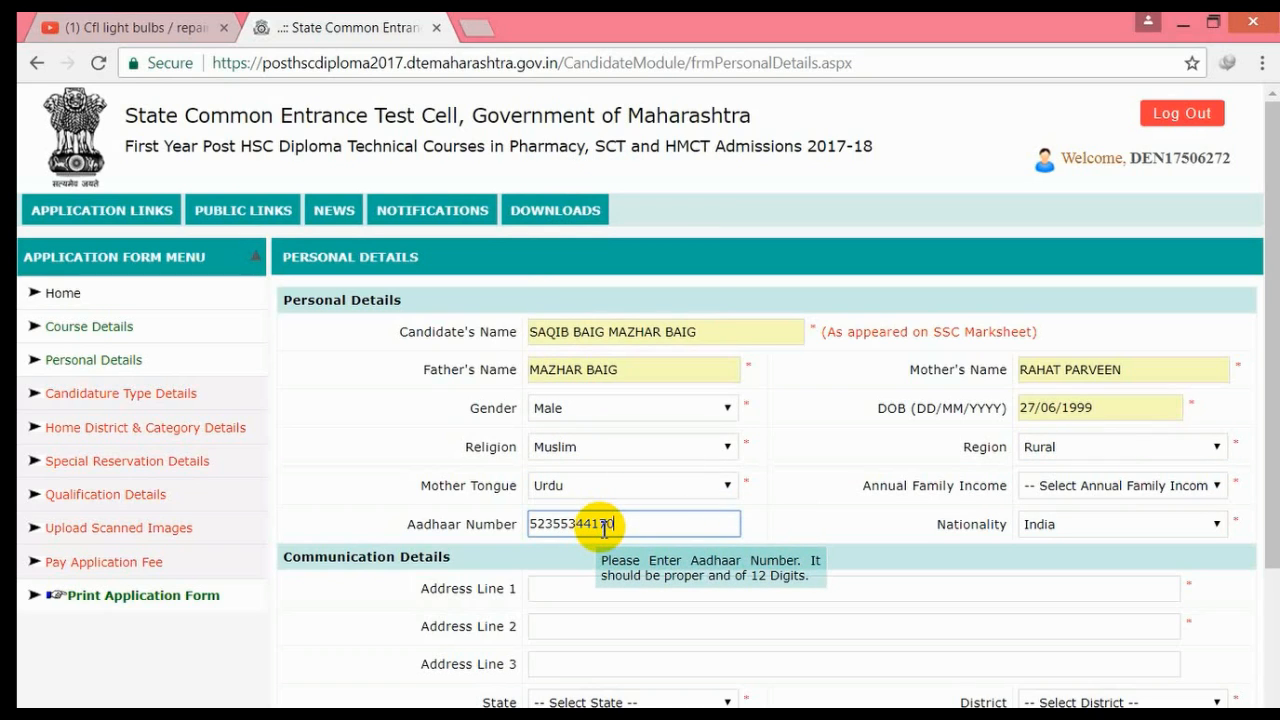
pyautogui.write('3')
pyautogui.click(1122, 524)
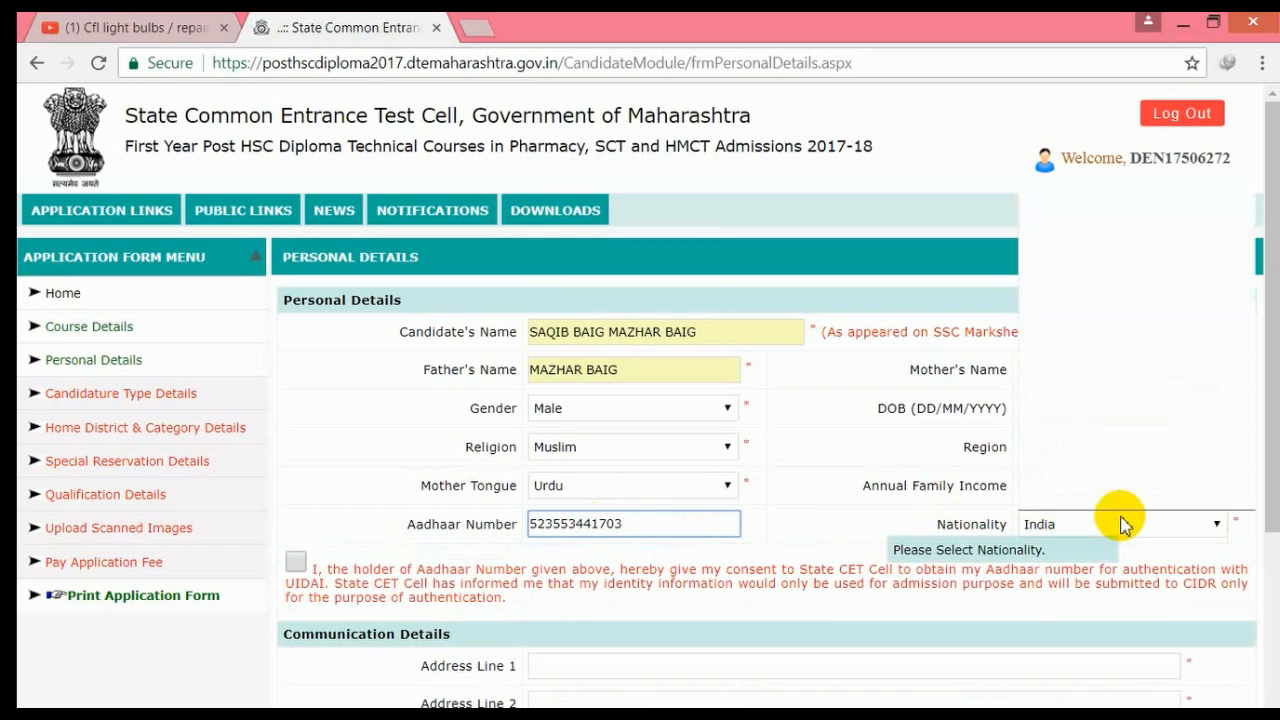
pyautogui.click(1120, 516)
# Set the annual family income to 15,001 - 50,000 and give consent for Aadhaar authentication.
pyautogui.click(1100, 486)
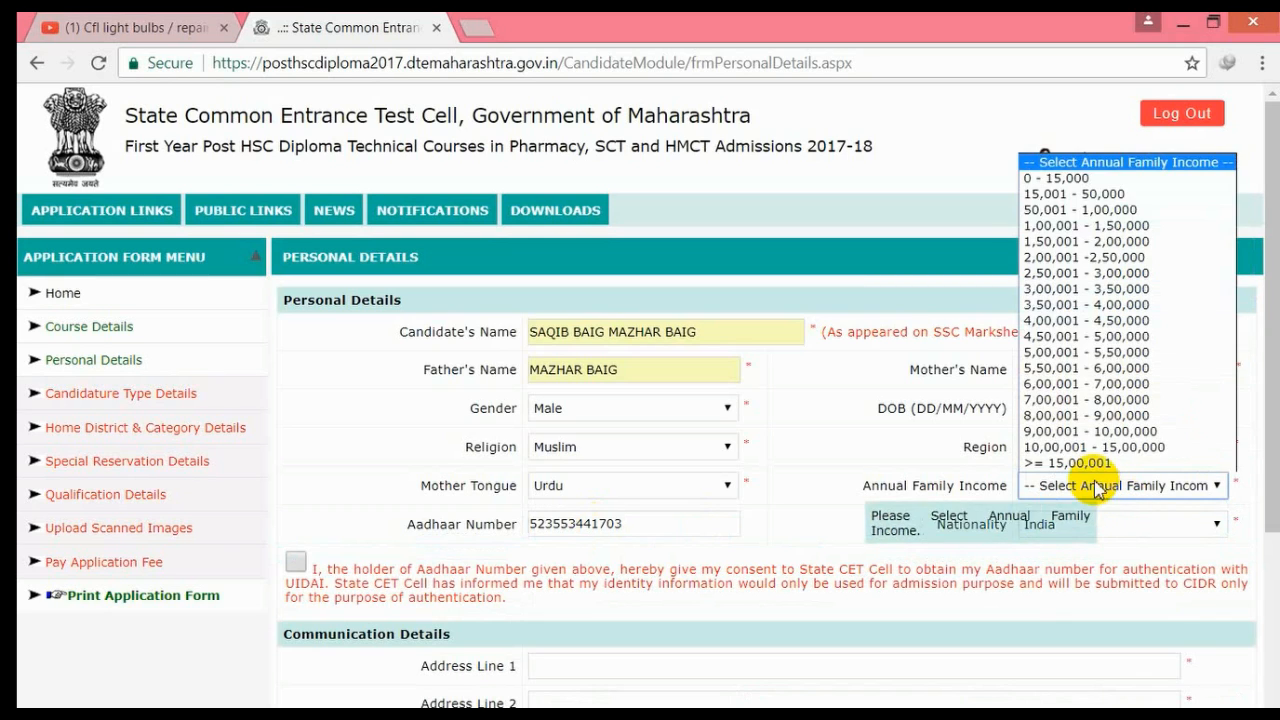
pyautogui.click(1072, 194)
pyautogui.click(295, 568)
# Declare that the candidate has a bank account, enter its account number and IFSC code MAHB0000047, and save the personal details.
pyautogui.scroll(-3, 560, 571)
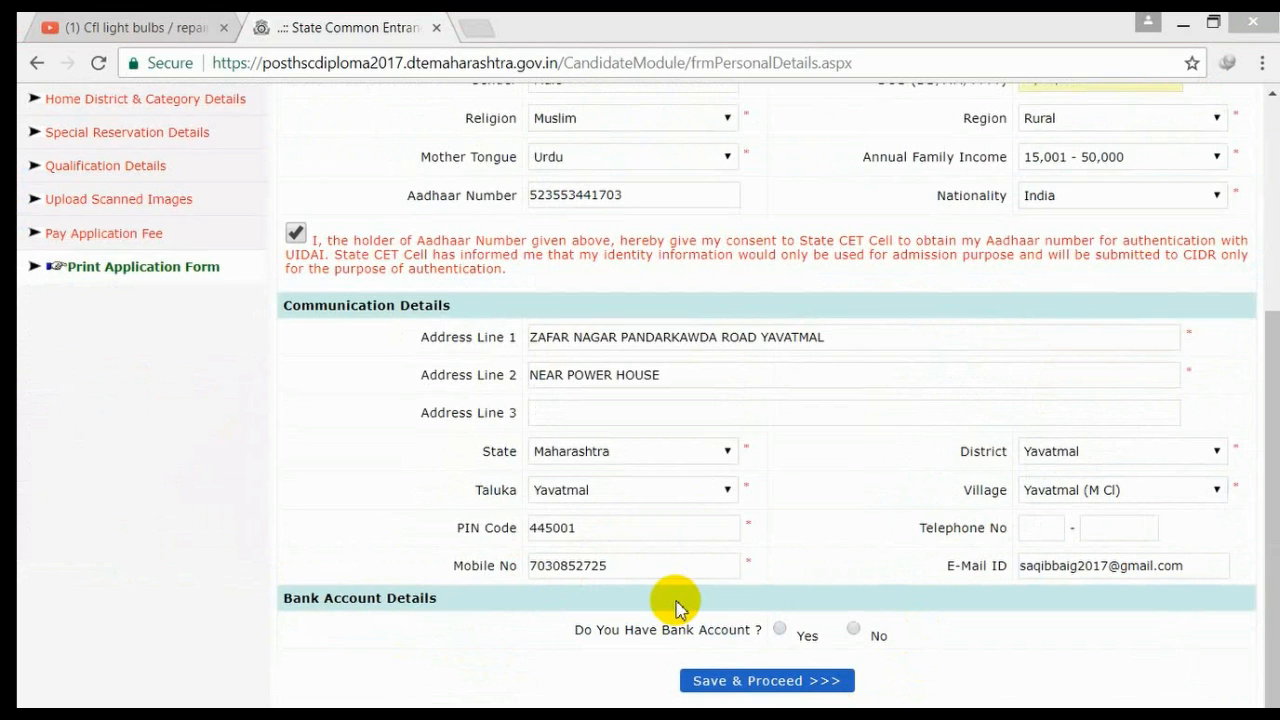
pyautogui.scroll(3, 843, 491)
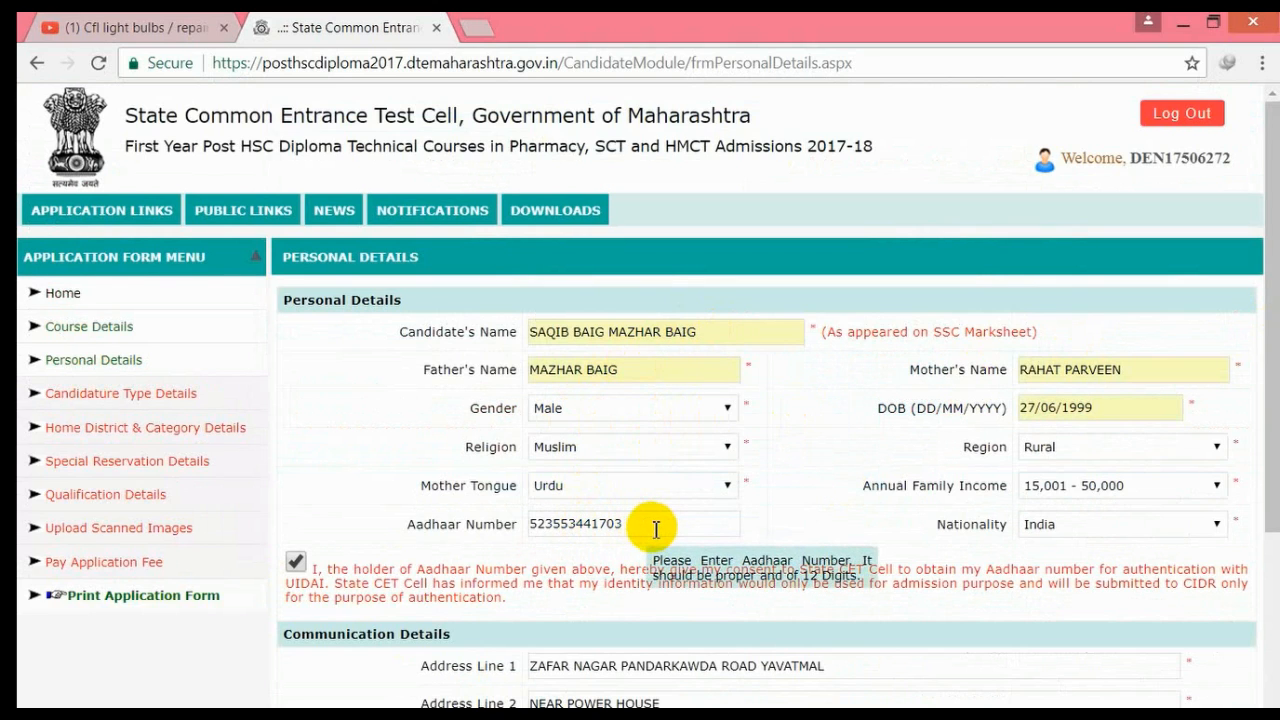
pyautogui.scroll(-1, 656, 529)
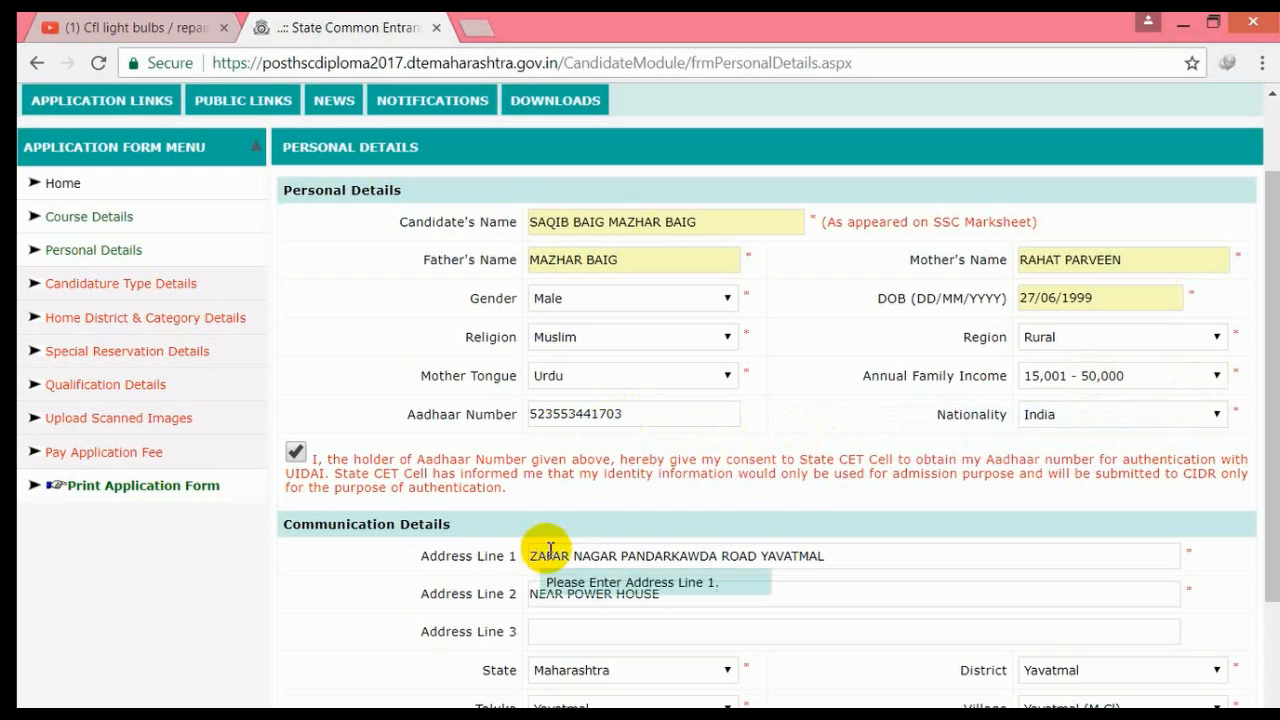
pyautogui.scroll(-2, 800, 486)
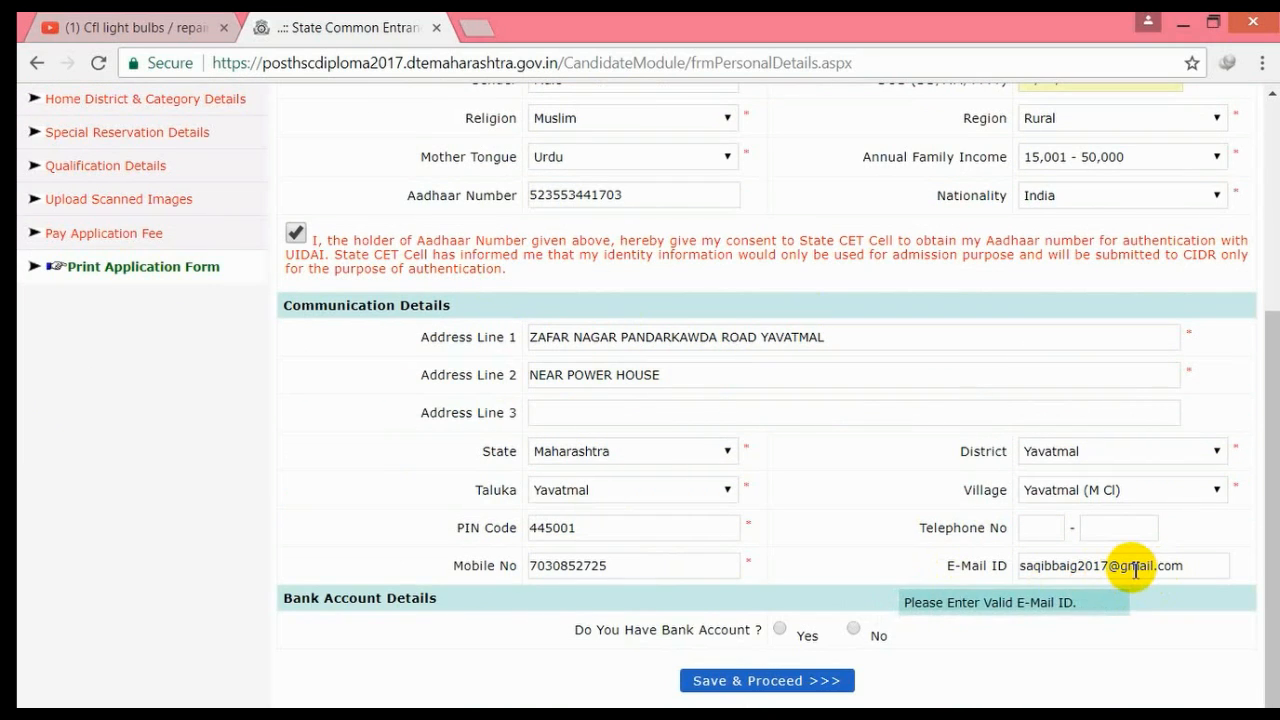
pyautogui.click(780, 630)
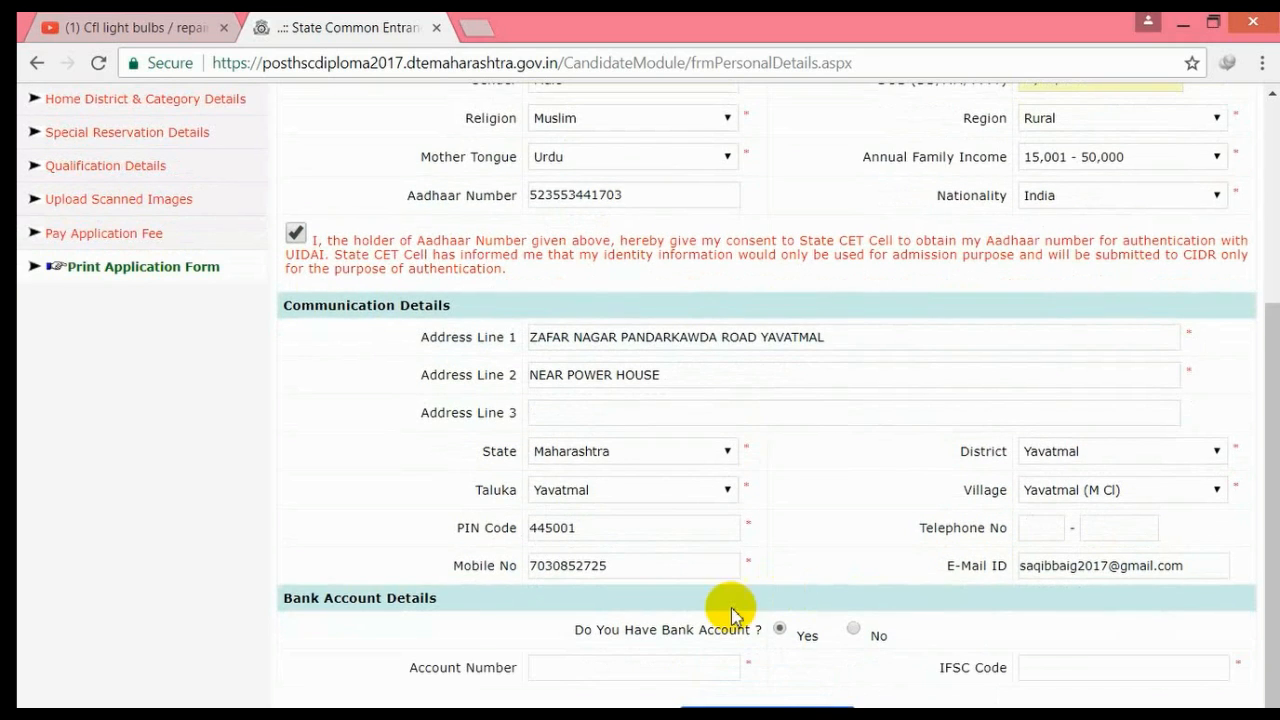
pyautogui.click(593, 672)
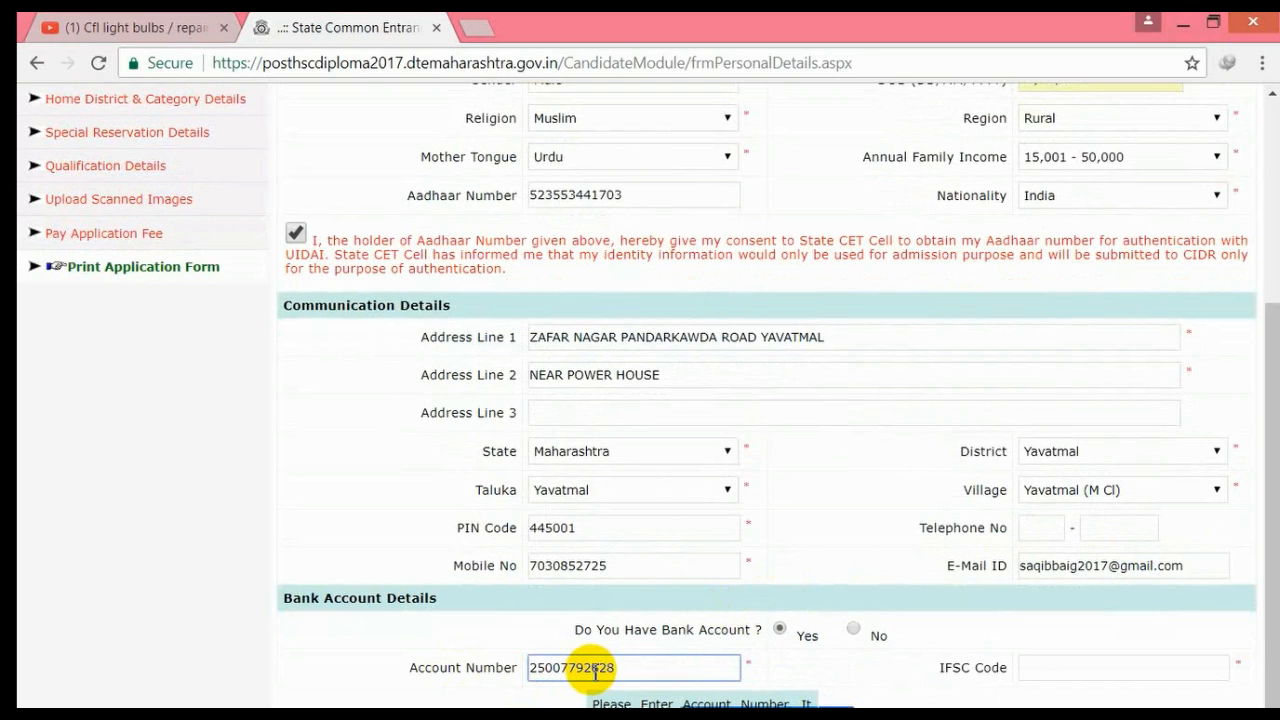
pyautogui.click(1091, 668)
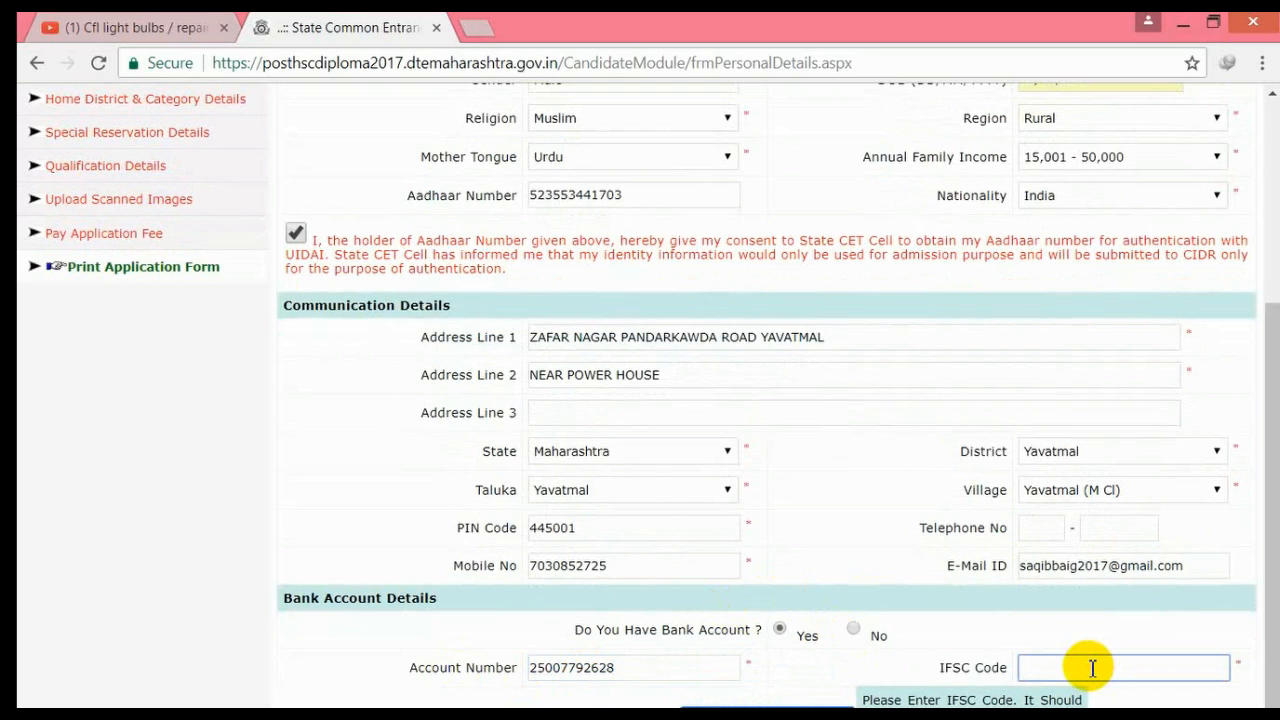
pyautogui.write('MAHB')
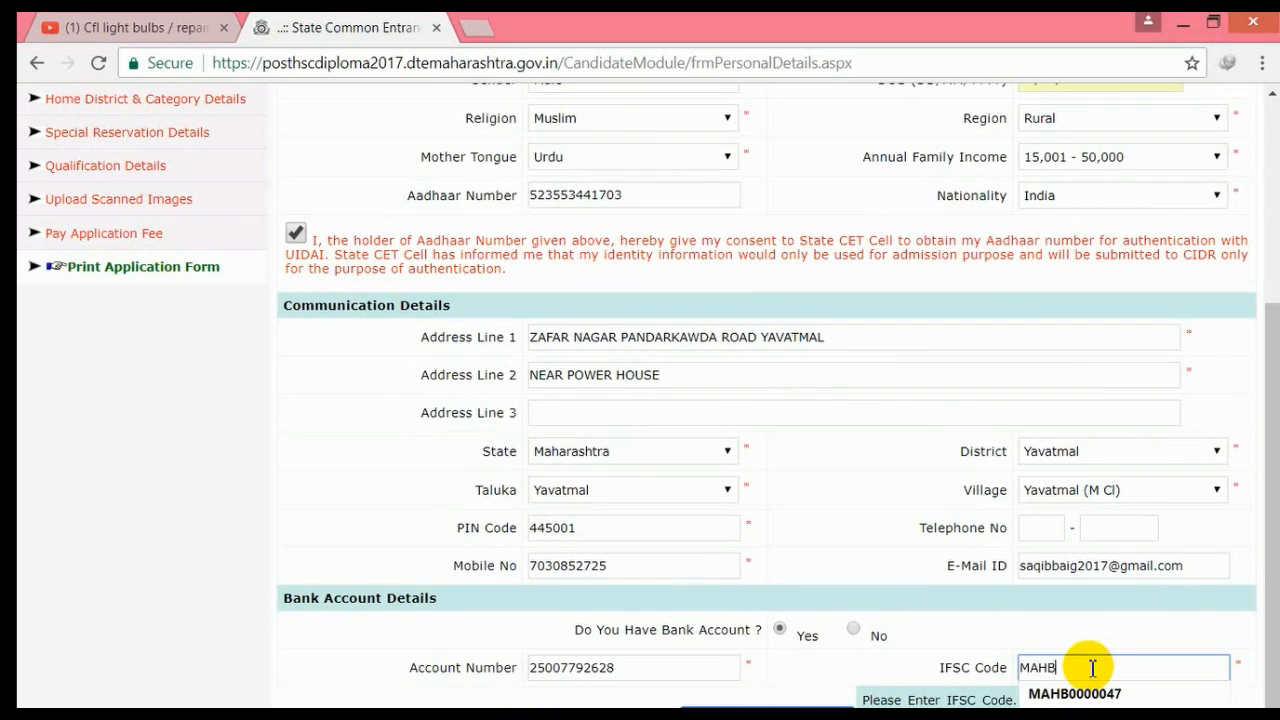
pyautogui.click(1112, 694)
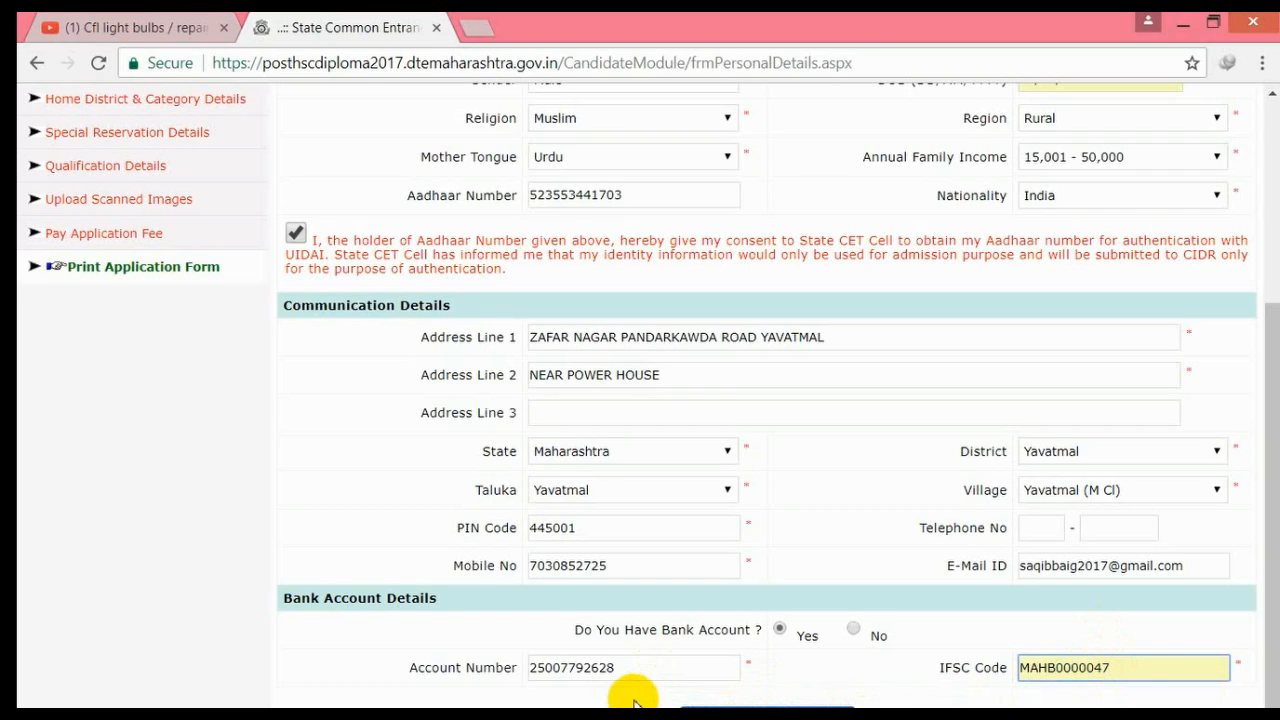
pyautogui.click(779, 702)
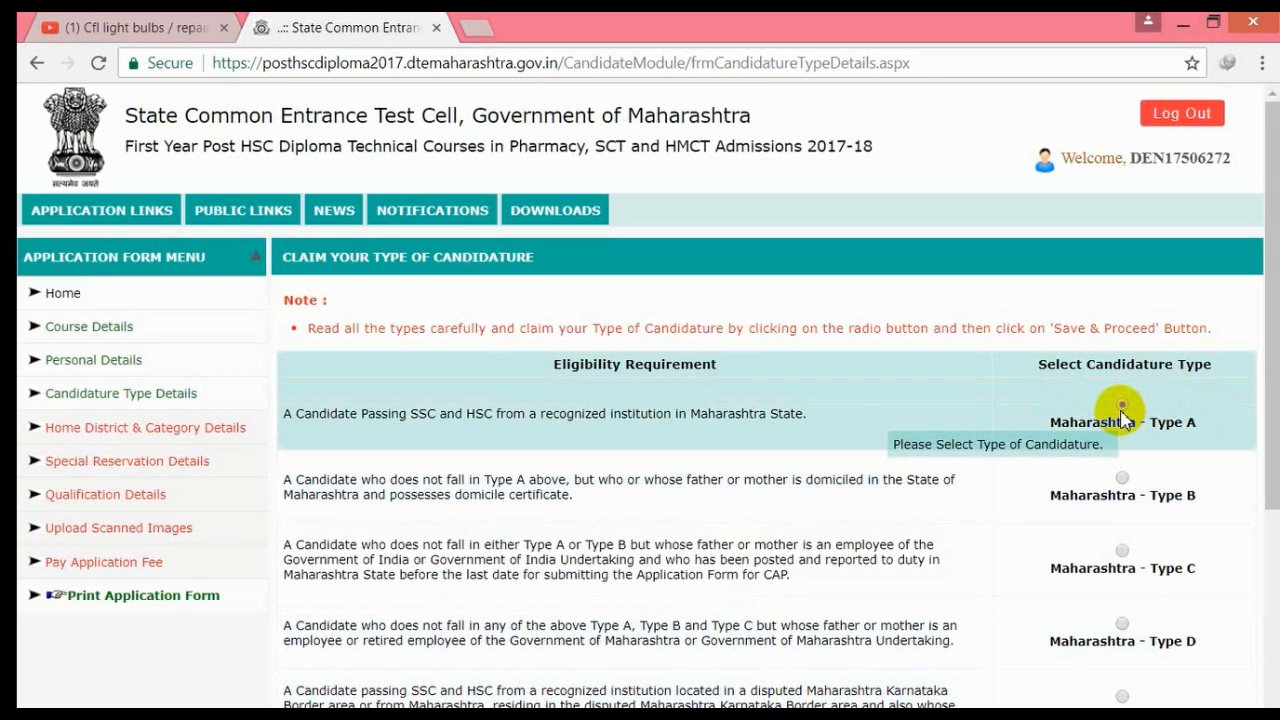
# Claim Maharashtra - Type A as the type of candidature, check the other eligibility types, and save the choice.
pyautogui.scroll(-3, 830, 420)
pyautogui.scroll(5, 900, 440)
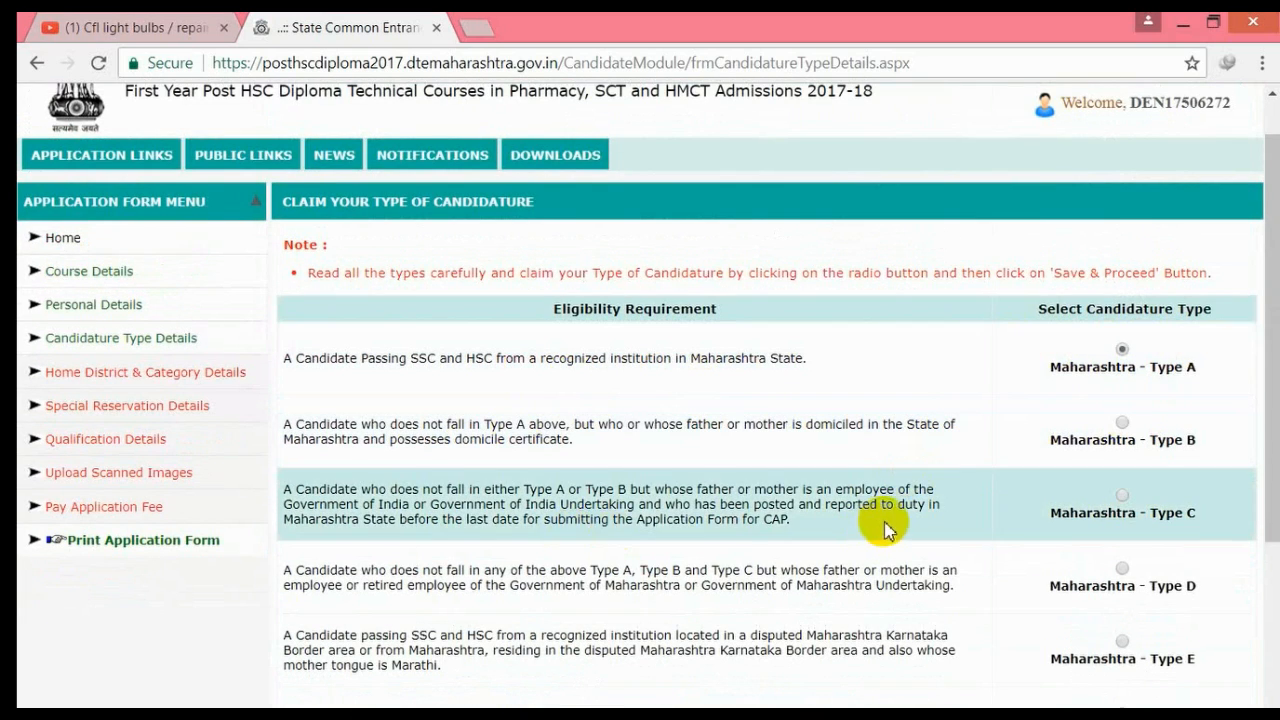
pyautogui.scroll(-2, 889, 523)
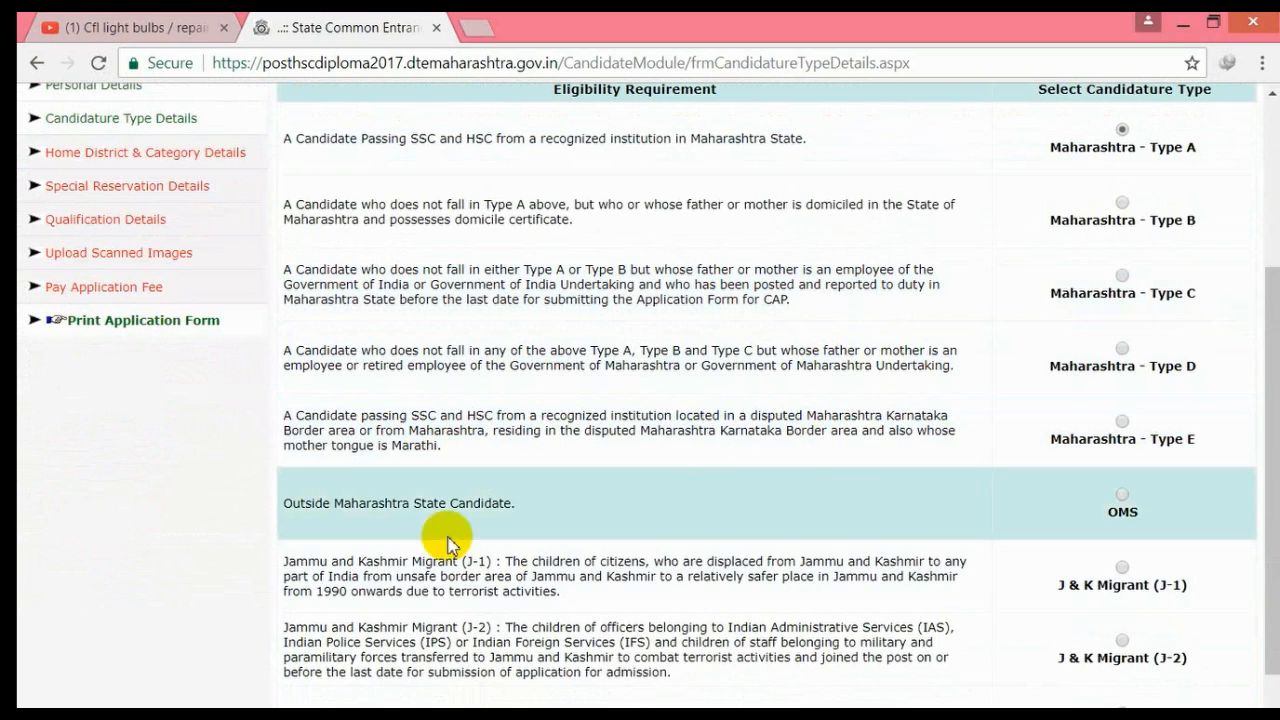
pyautogui.scroll(-1, 809, 503)
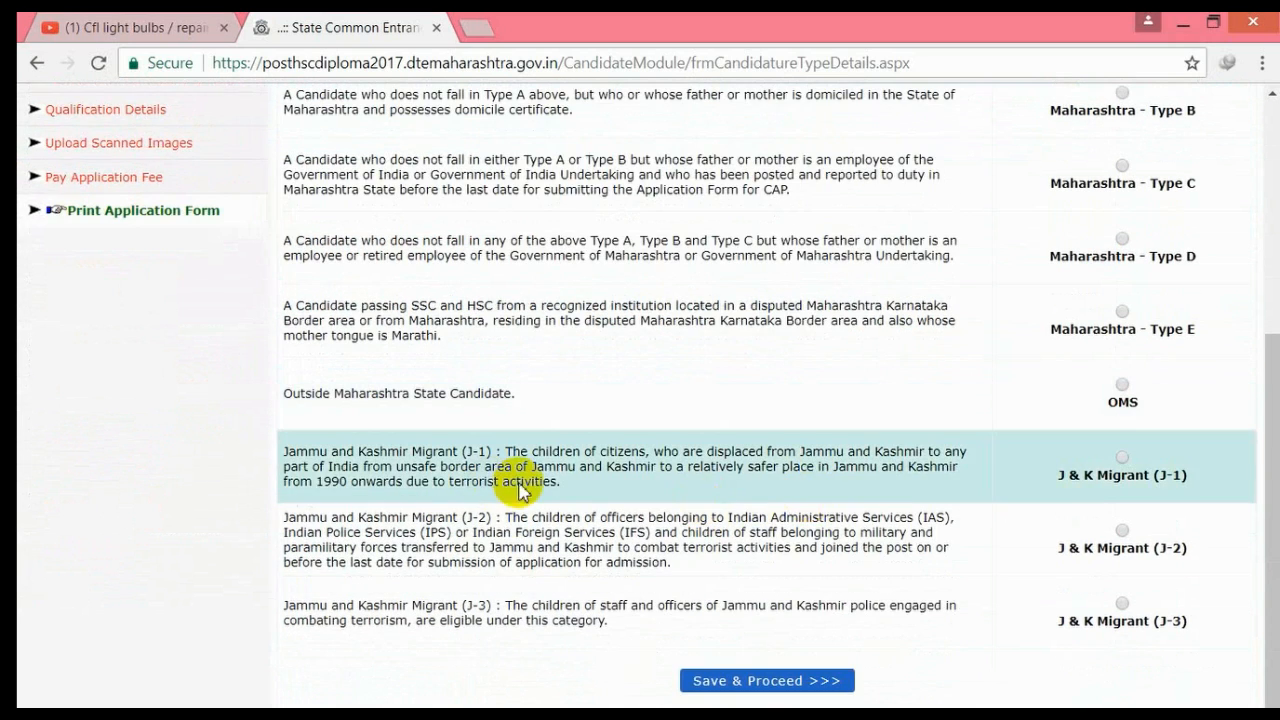
pyautogui.click(778, 684)
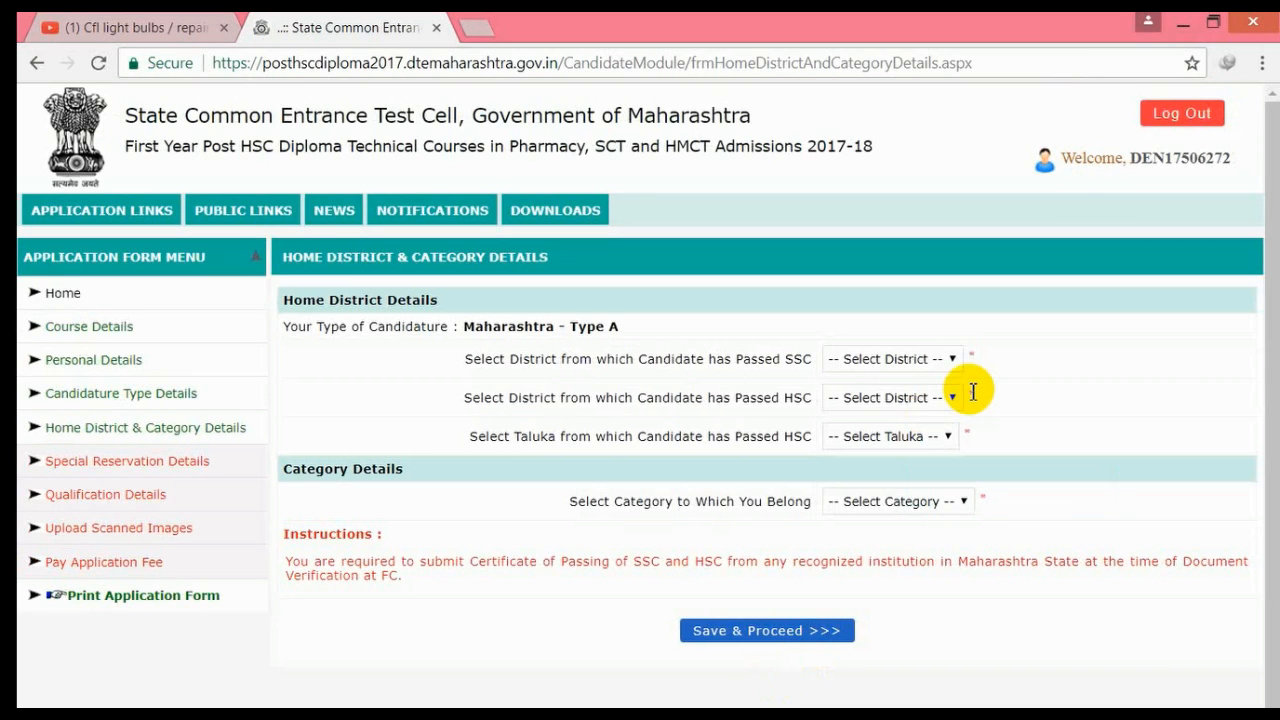
# Set the district from which the candidate passed SSC to Yavatmal.
pyautogui.click(952, 359)
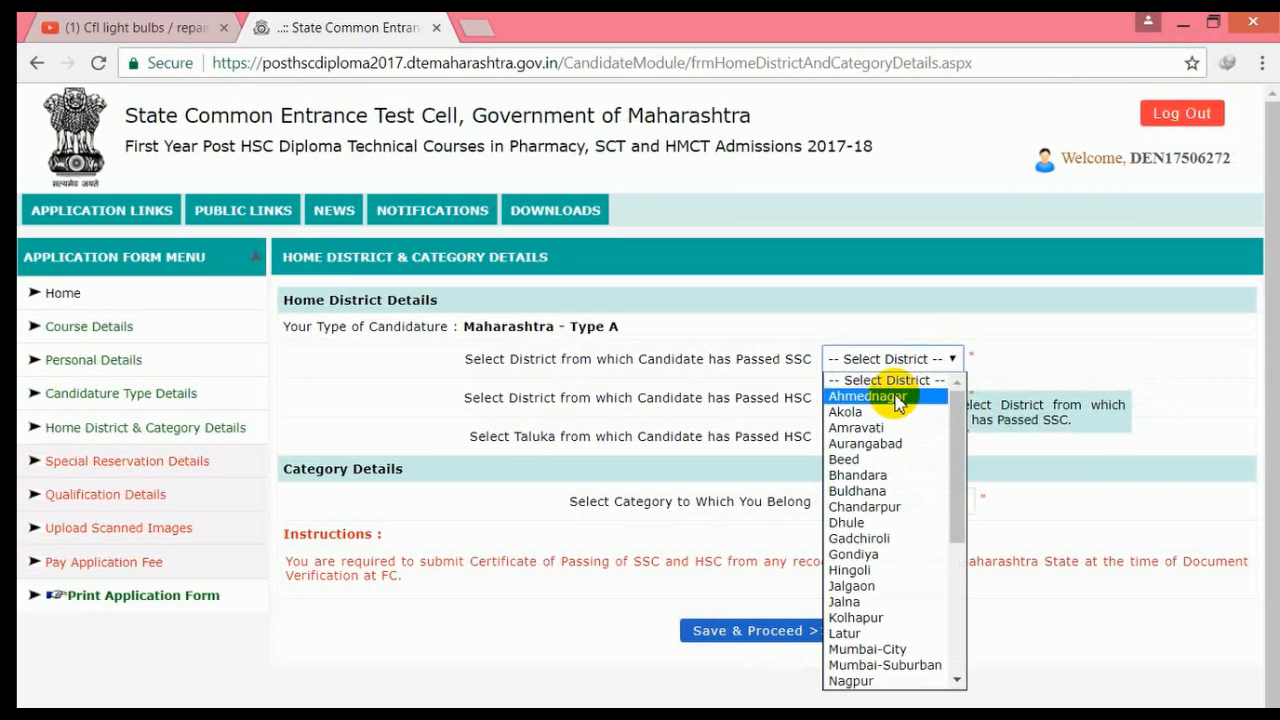
pyautogui.scroll(-5, 897, 404)
pyautogui.click(886, 677)
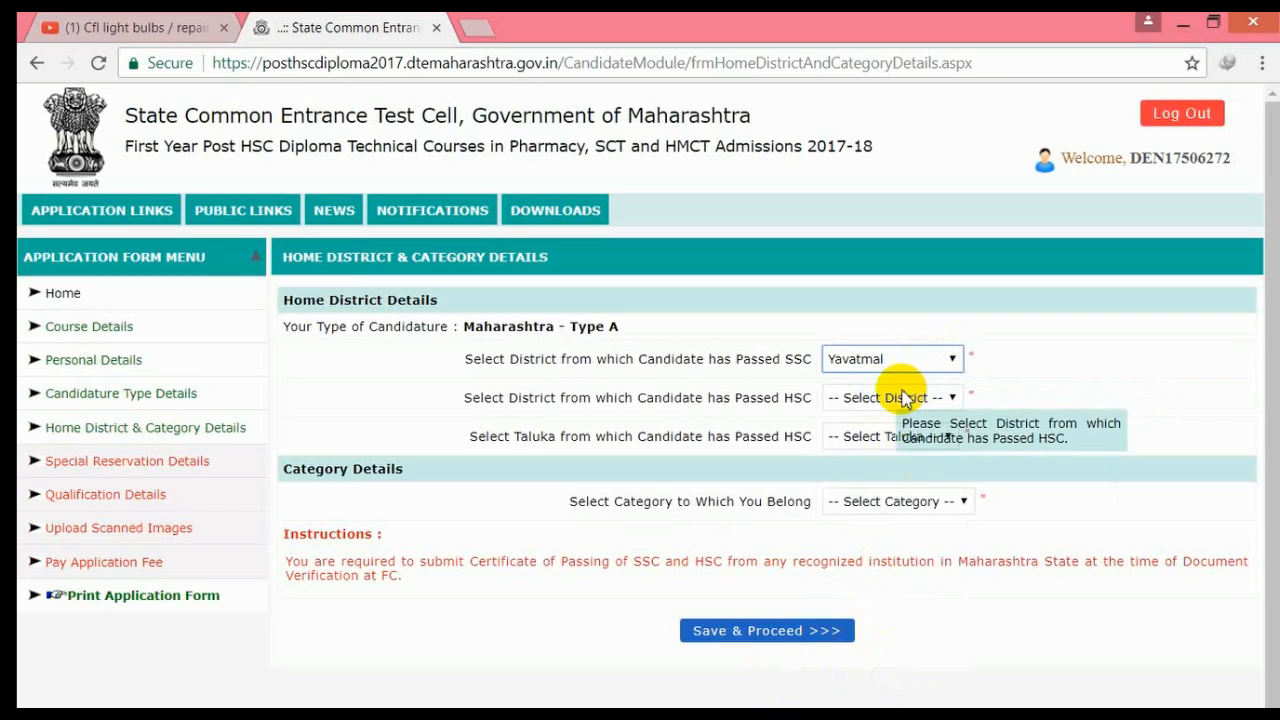
# Set both the district and the taluka from which the candidate passed HSC to Yavatmal.
pyautogui.click(903, 397)
pyautogui.scroll(-5, 903, 534)
pyautogui.click(868, 703)
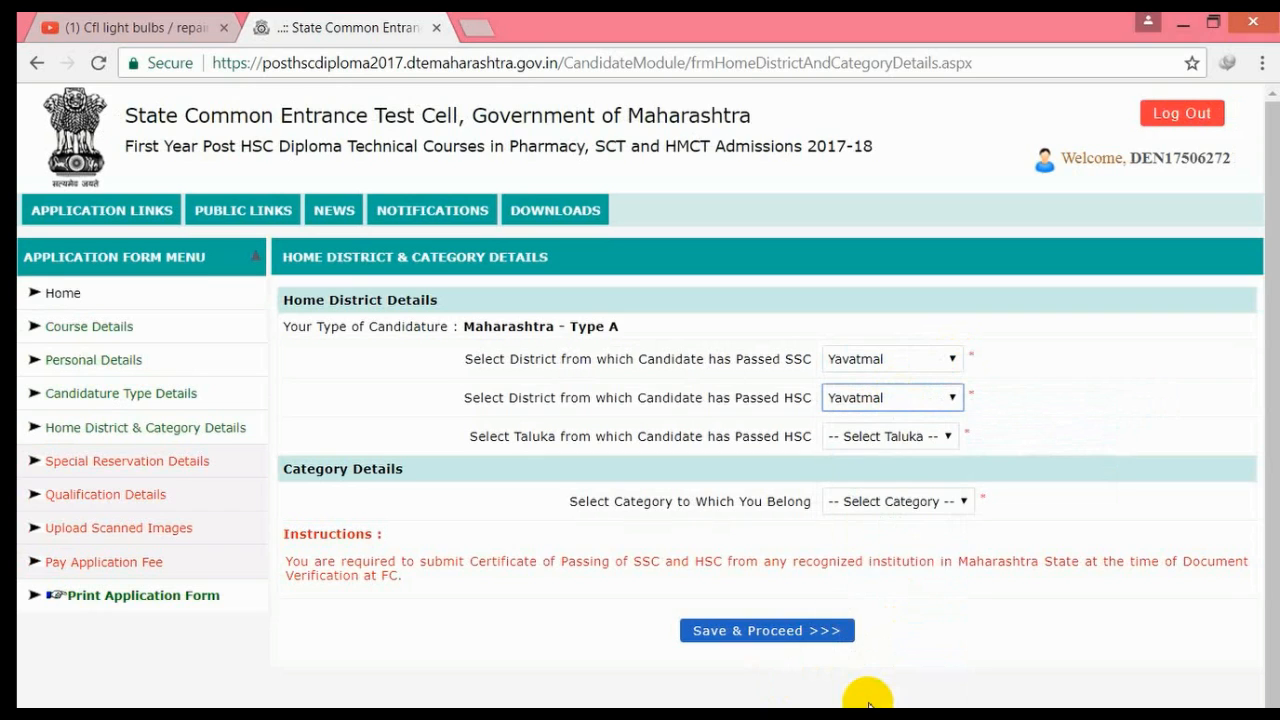
pyautogui.click(890, 435)
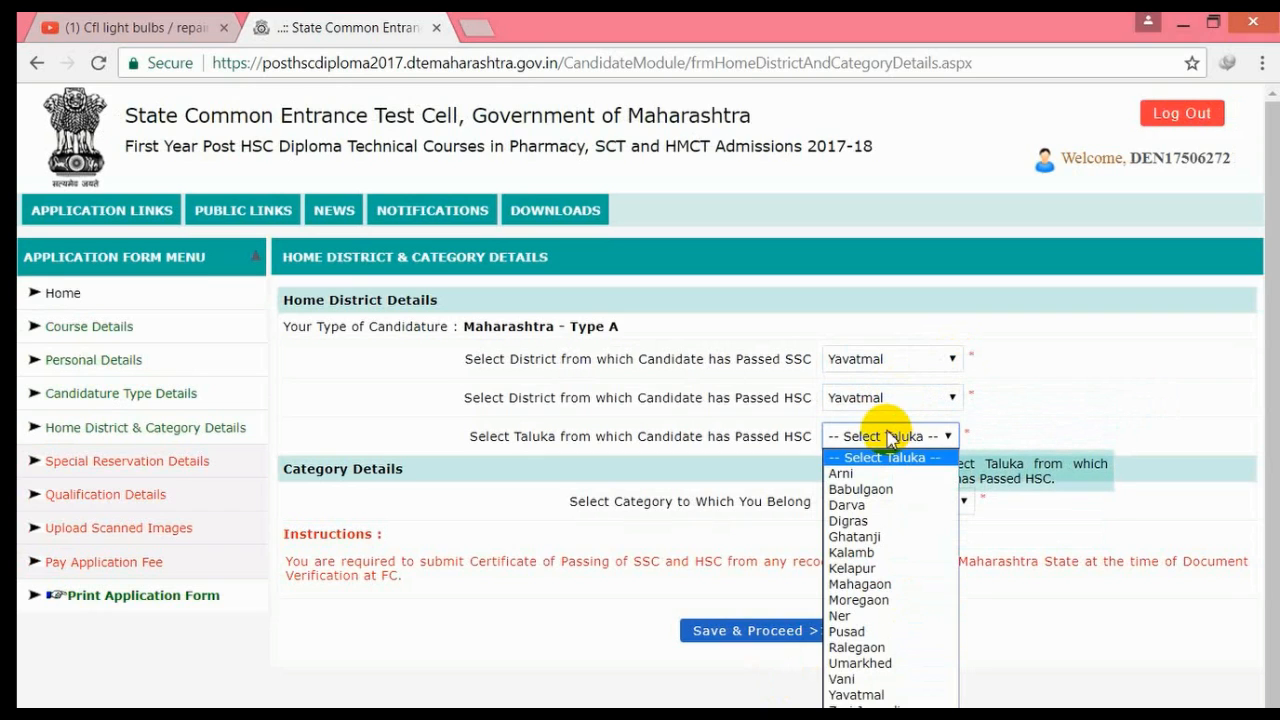
pyautogui.click(890, 695)
# Set the category to Open, enter the caste name musalman, and save the home district and category details.
pyautogui.click(871, 501)
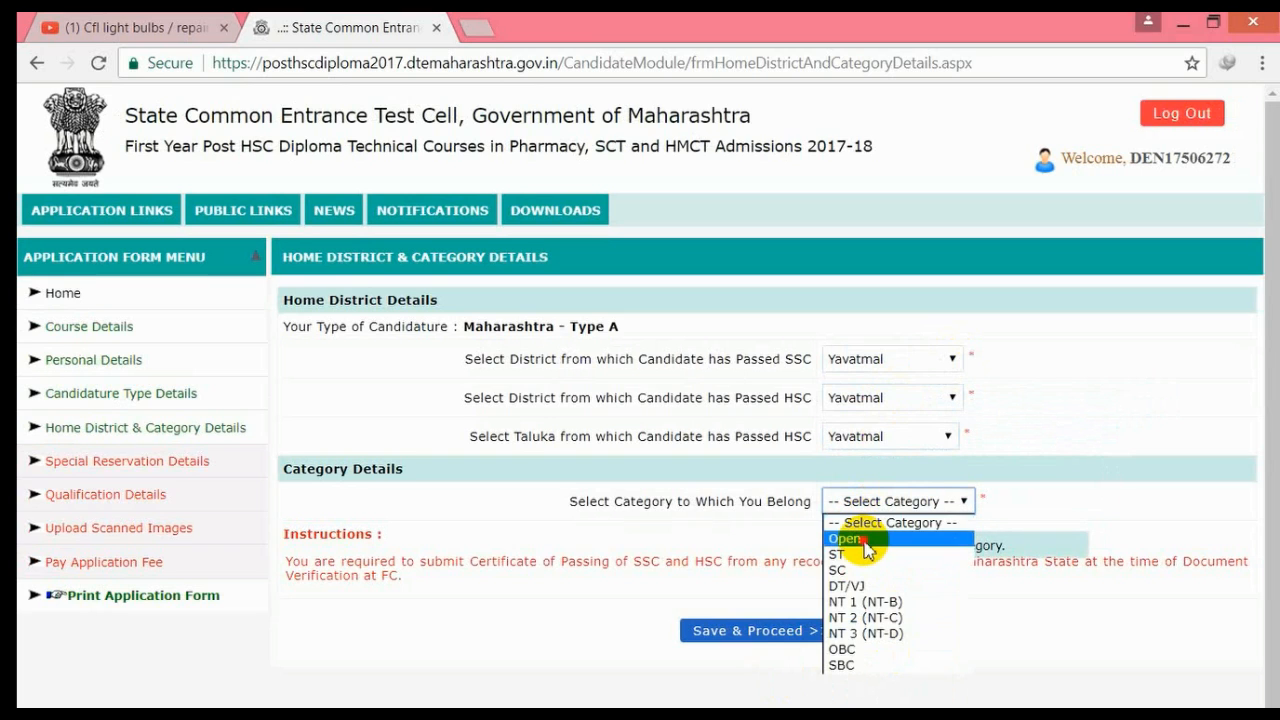
pyautogui.click(864, 540)
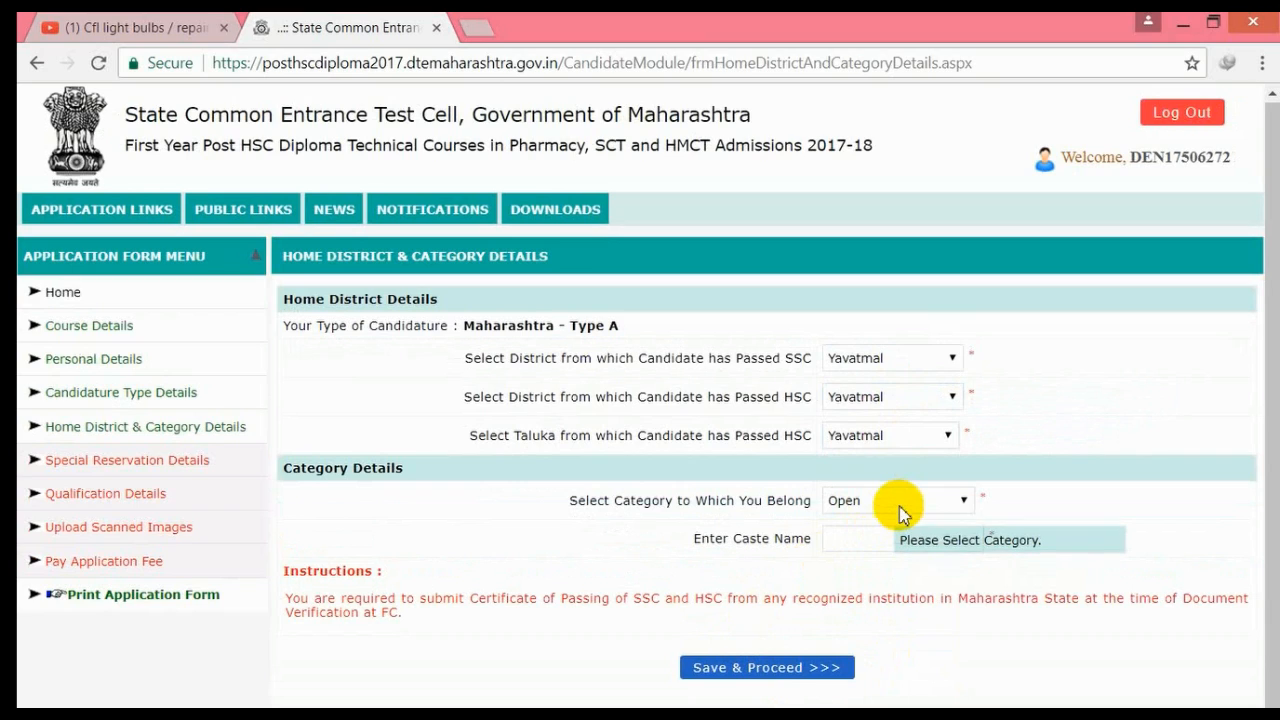
pyautogui.click(900, 502)
pyautogui.click(900, 501)
pyautogui.click(887, 538)
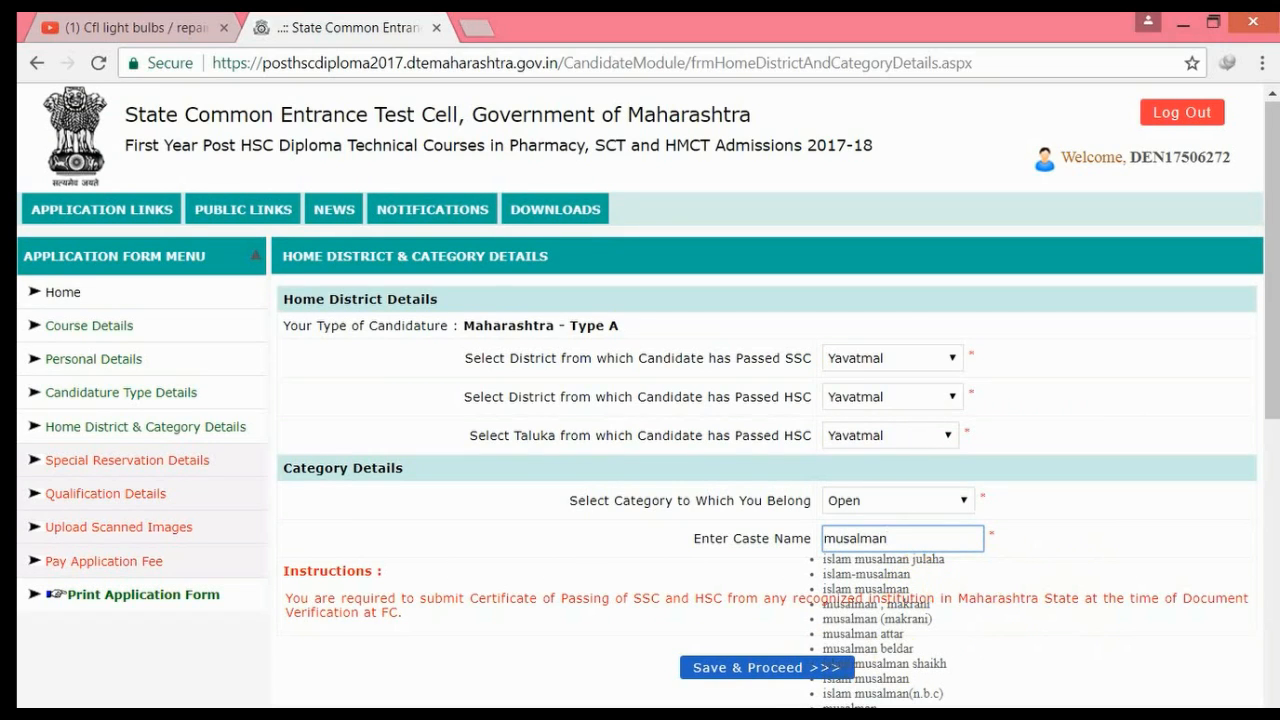
pyautogui.click(850, 705)
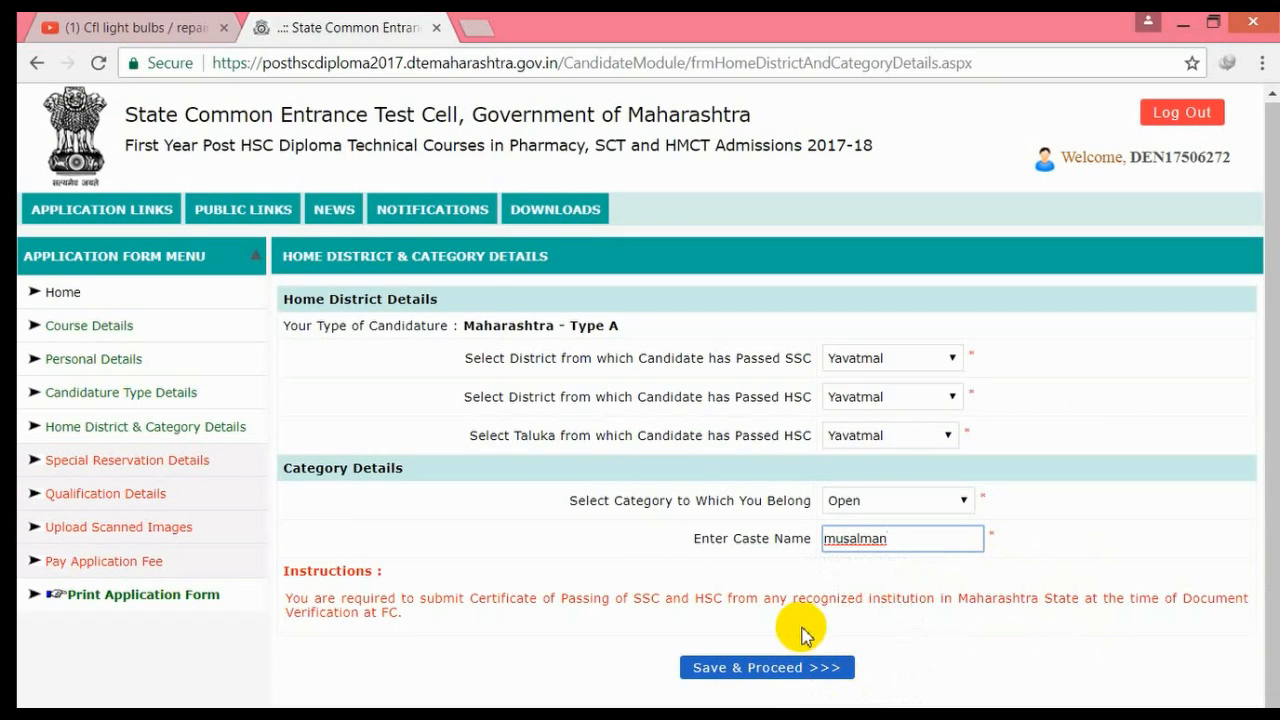
pyautogui.click(797, 672)
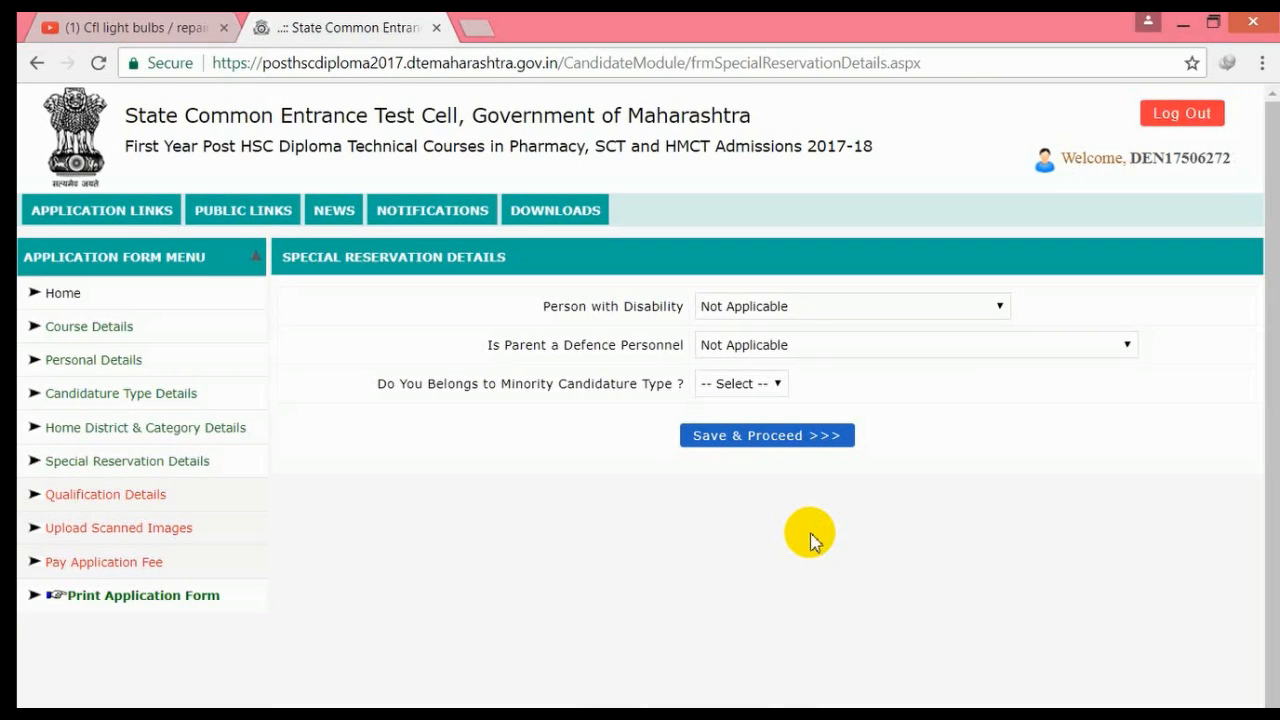
# Check the disability and defence personnel options and keep both at Not Applicable.
pyautogui.click(774, 309)
pyautogui.click(774, 309)
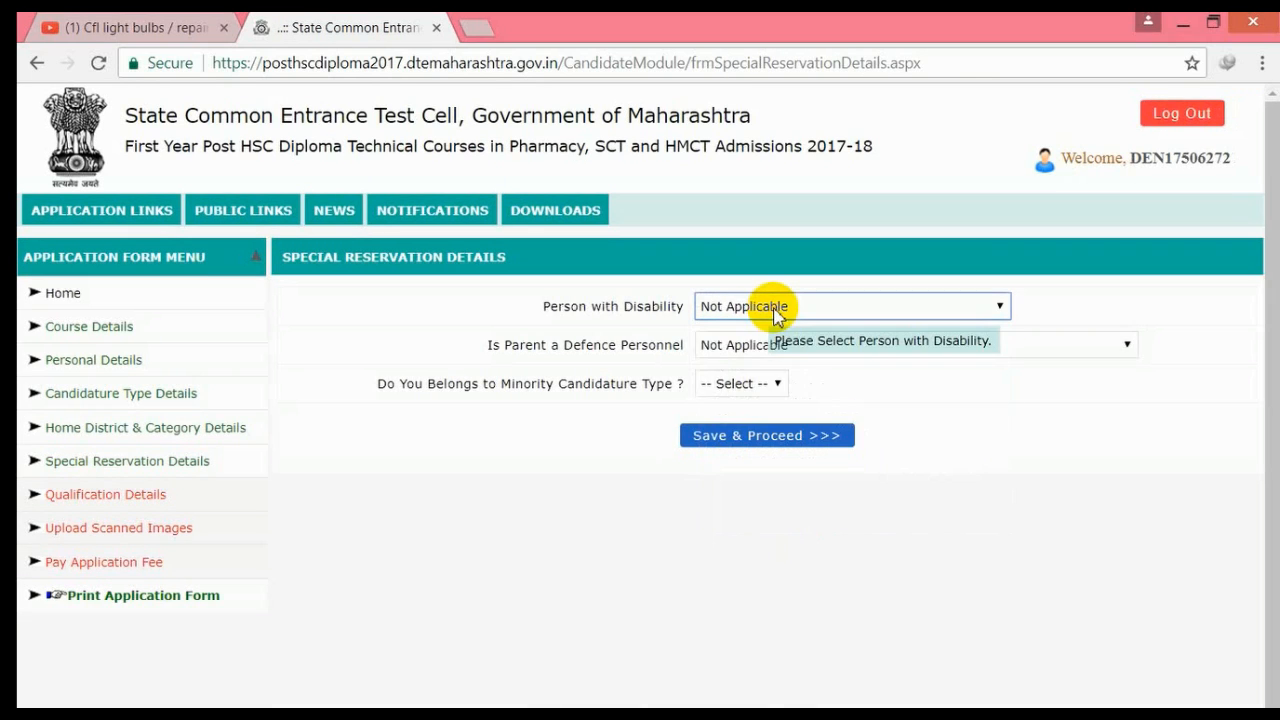
pyautogui.click(766, 342)
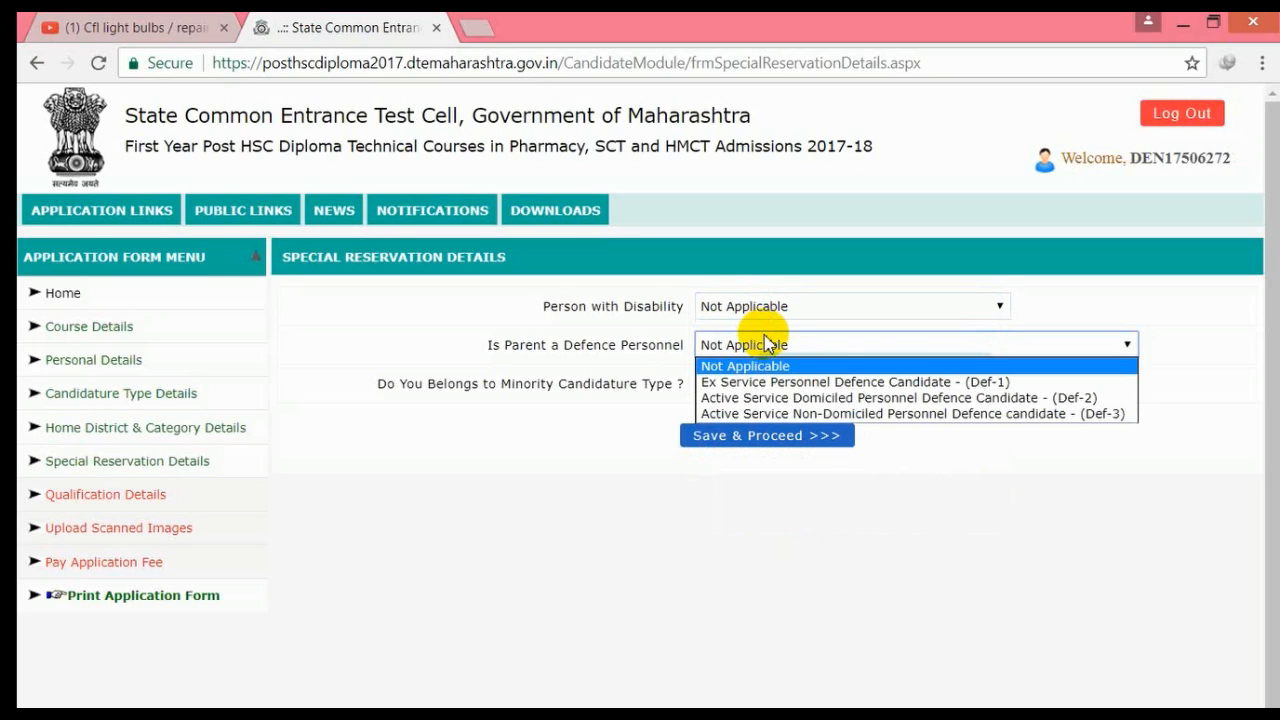
pyautogui.click(745, 344)
# Declare minority candidature with Religious Minority status, choose Religious Minority - Muslim as the type, and save the special reservation details.
pyautogui.click(735, 383)
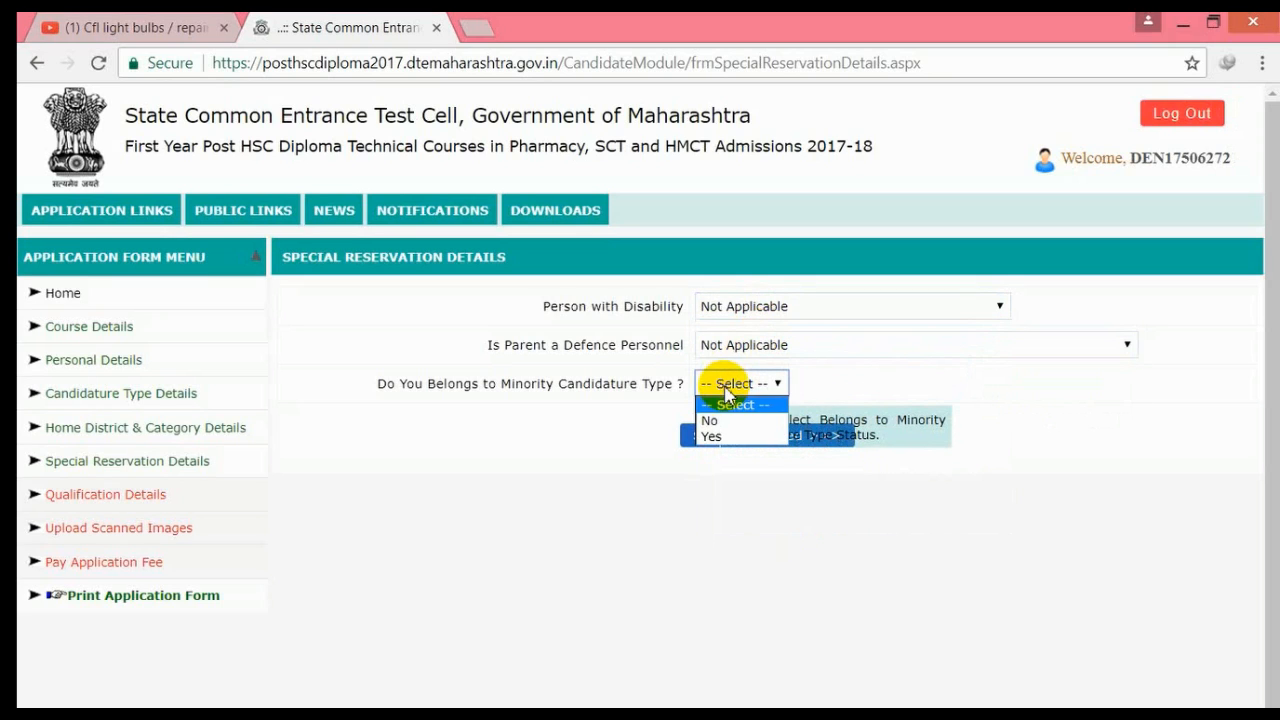
pyautogui.click(725, 436)
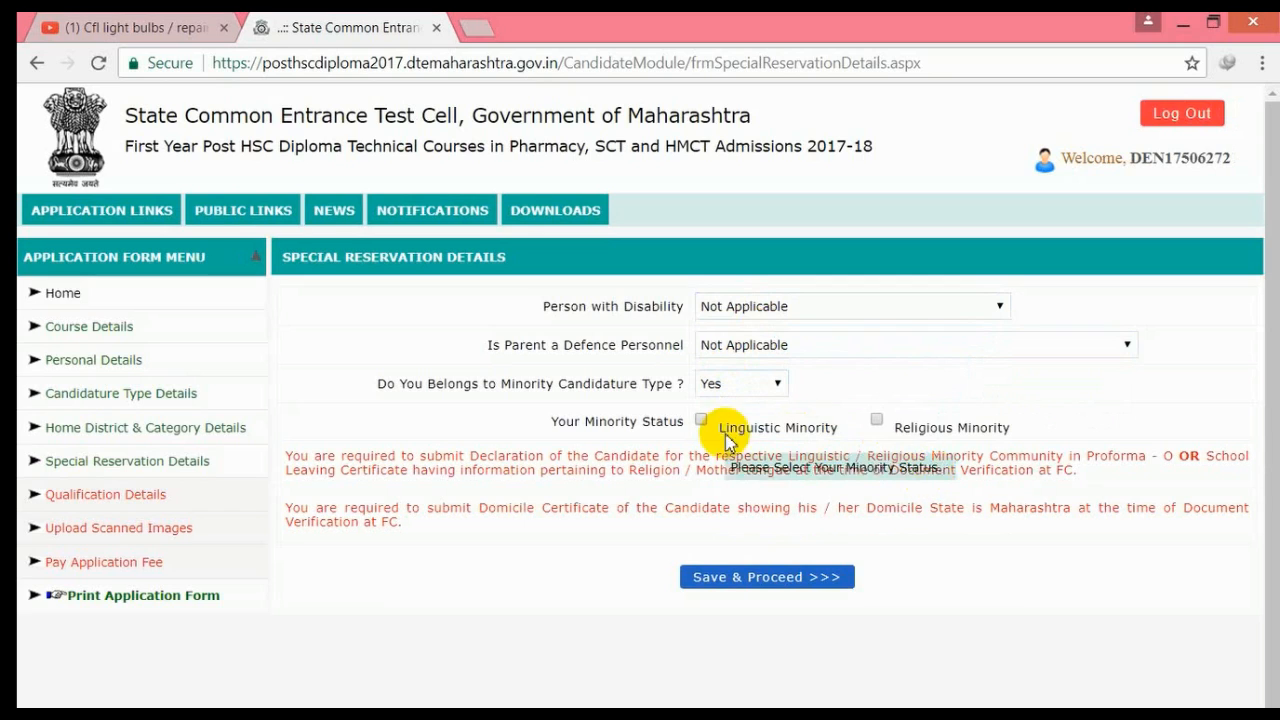
pyautogui.click(874, 421)
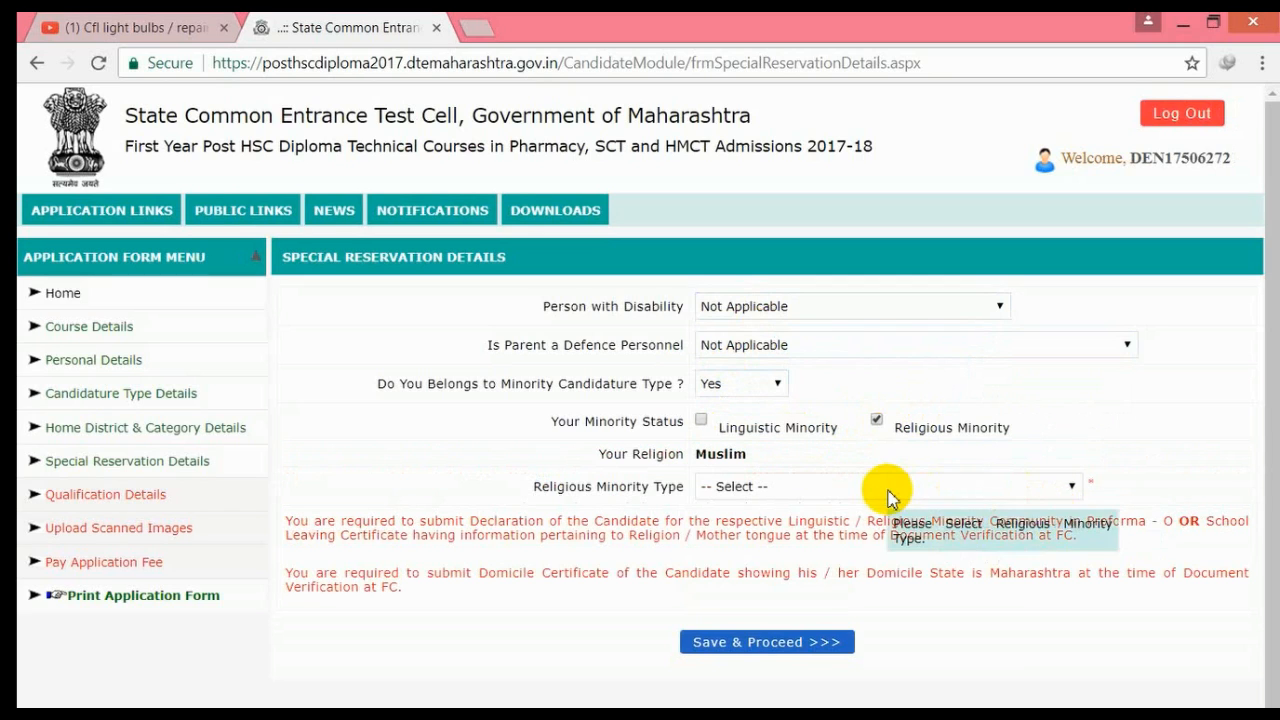
pyautogui.click(840, 489)
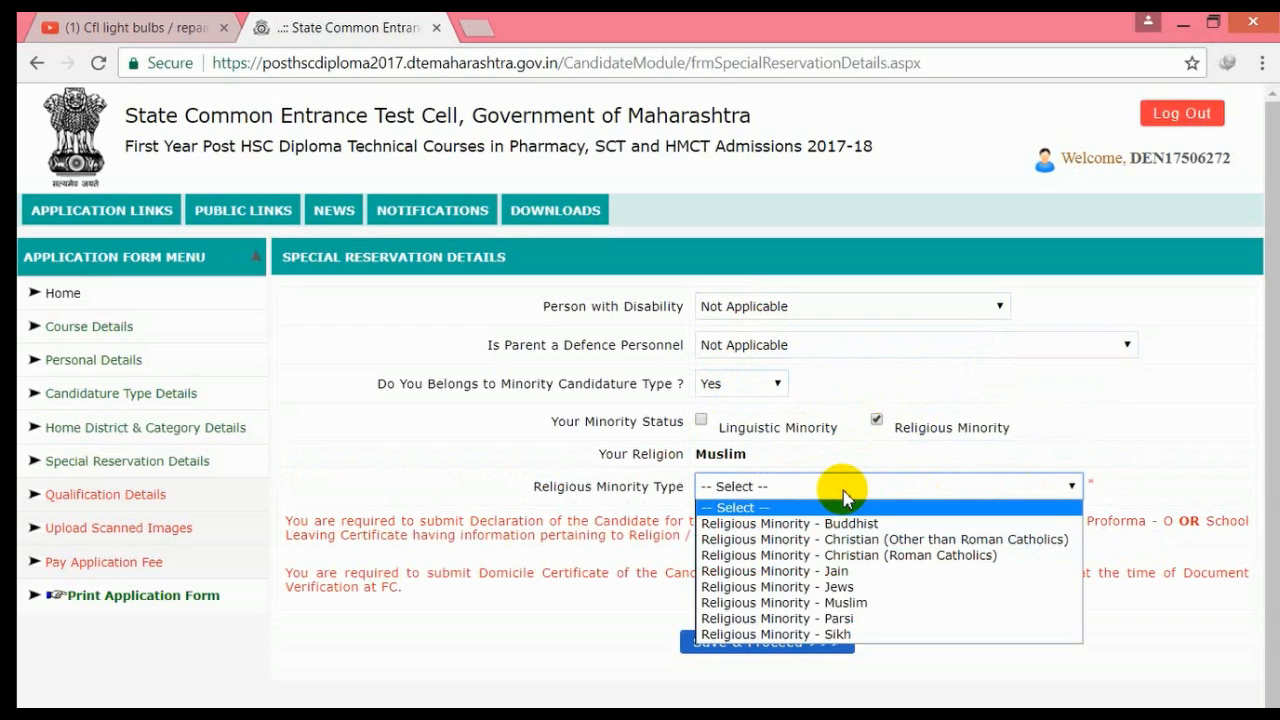
pyautogui.click(846, 603)
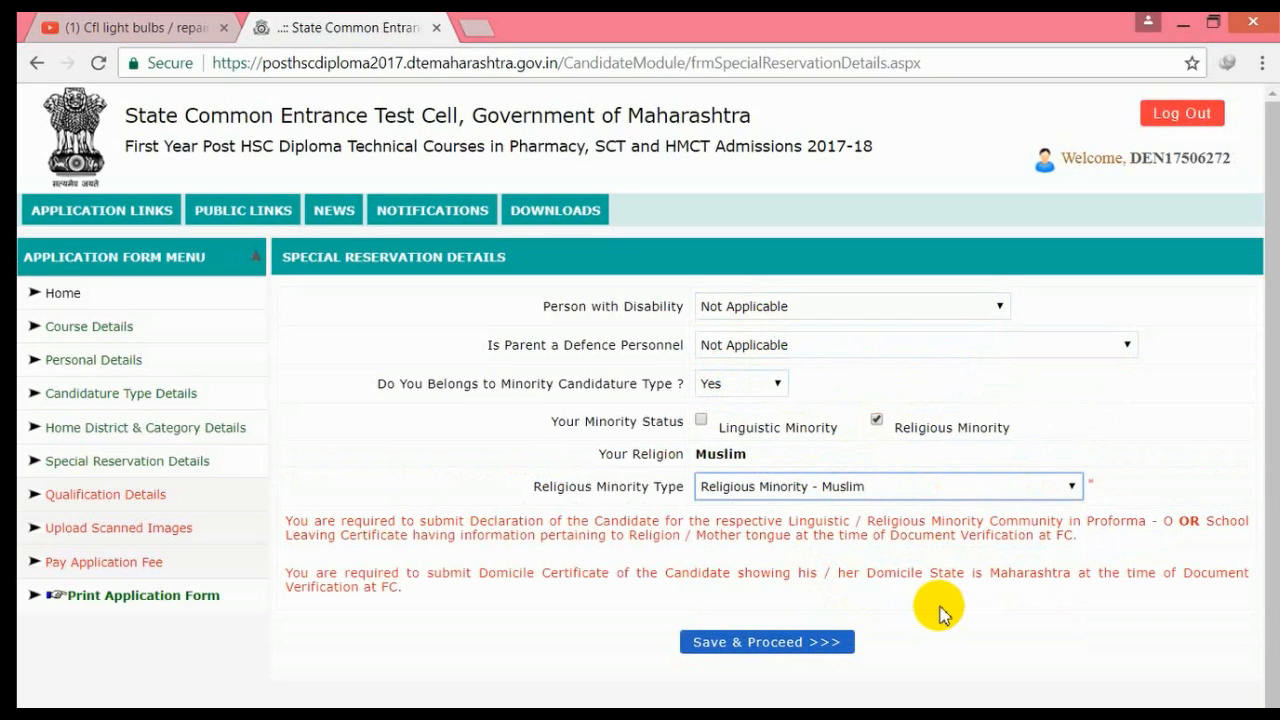
pyautogui.click(763, 646)
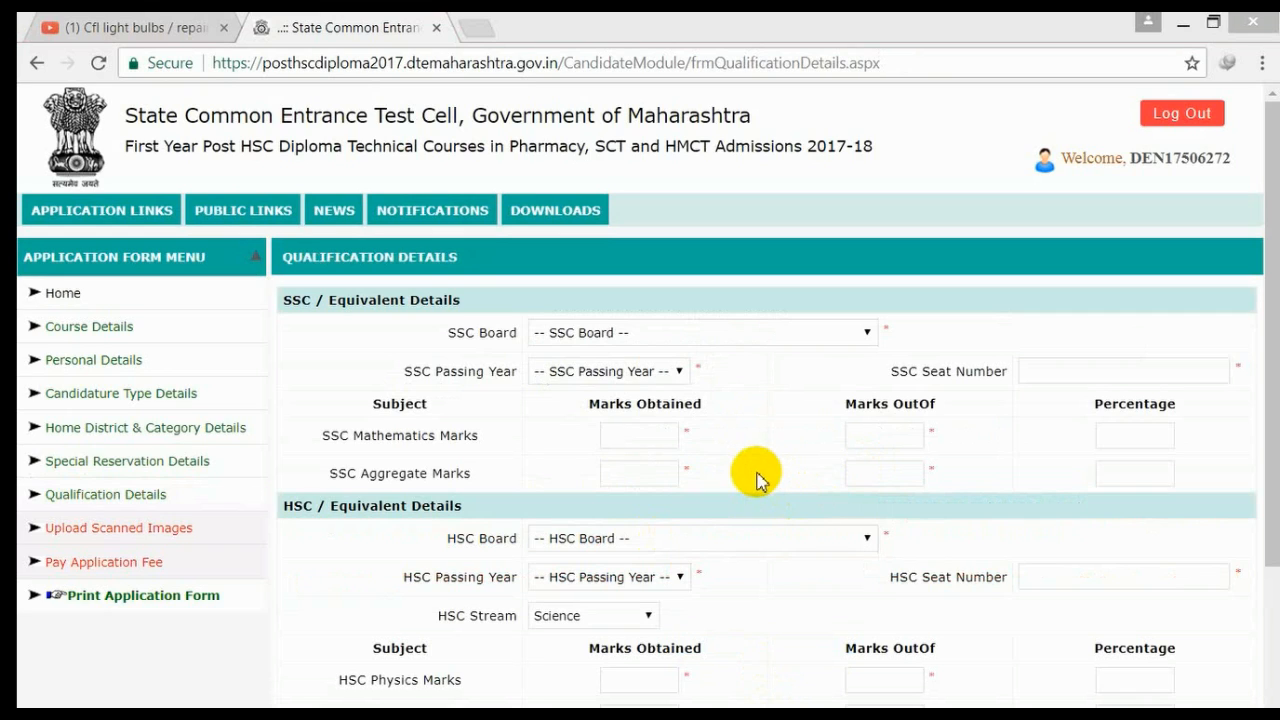
# Fill in the SSC details: Maharashtra State Board of Education, passing year 2015, seat number, Mathematics 92 of 100, and aggregate 439 of 500.
pyautogui.click(866, 334)
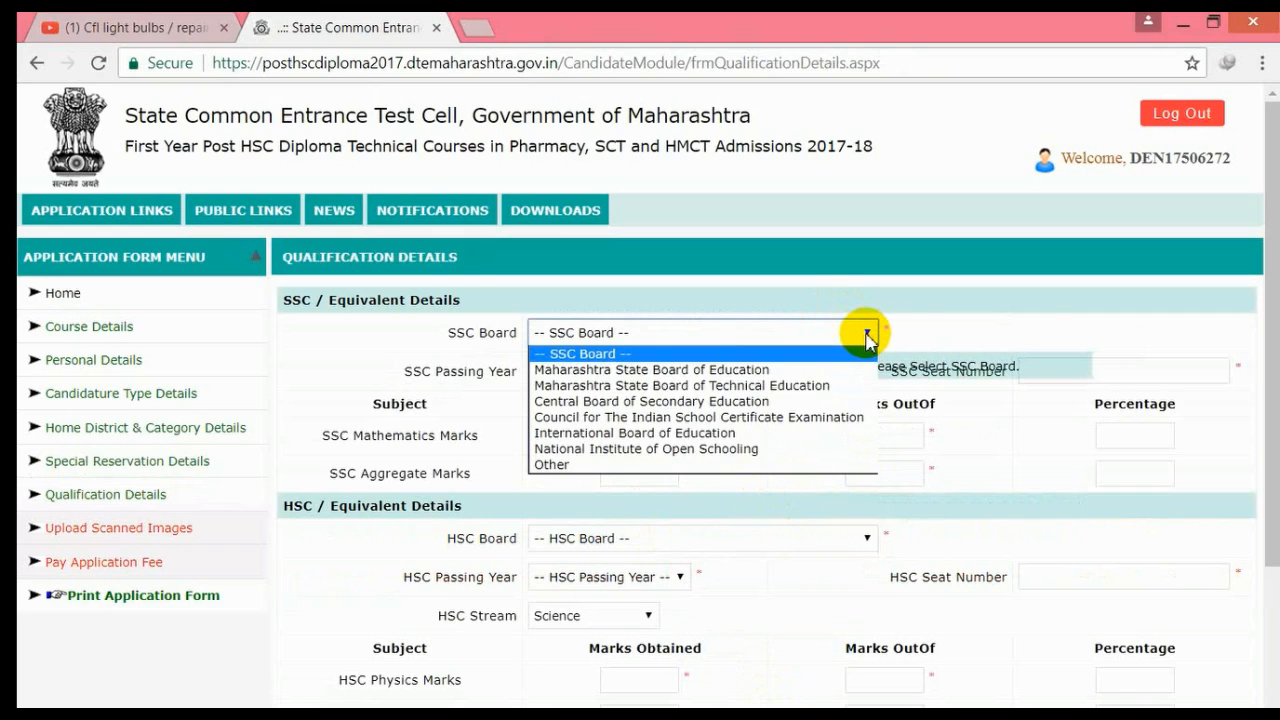
pyautogui.click(763, 370)
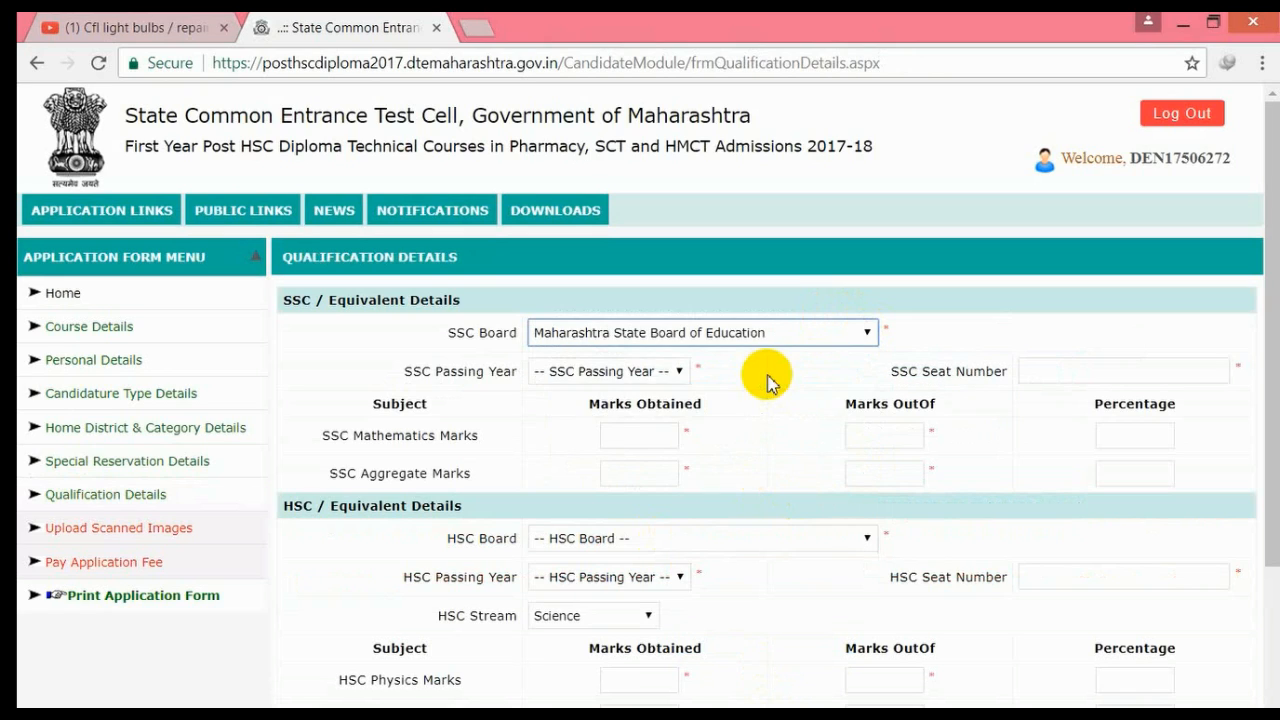
pyautogui.click(639, 370)
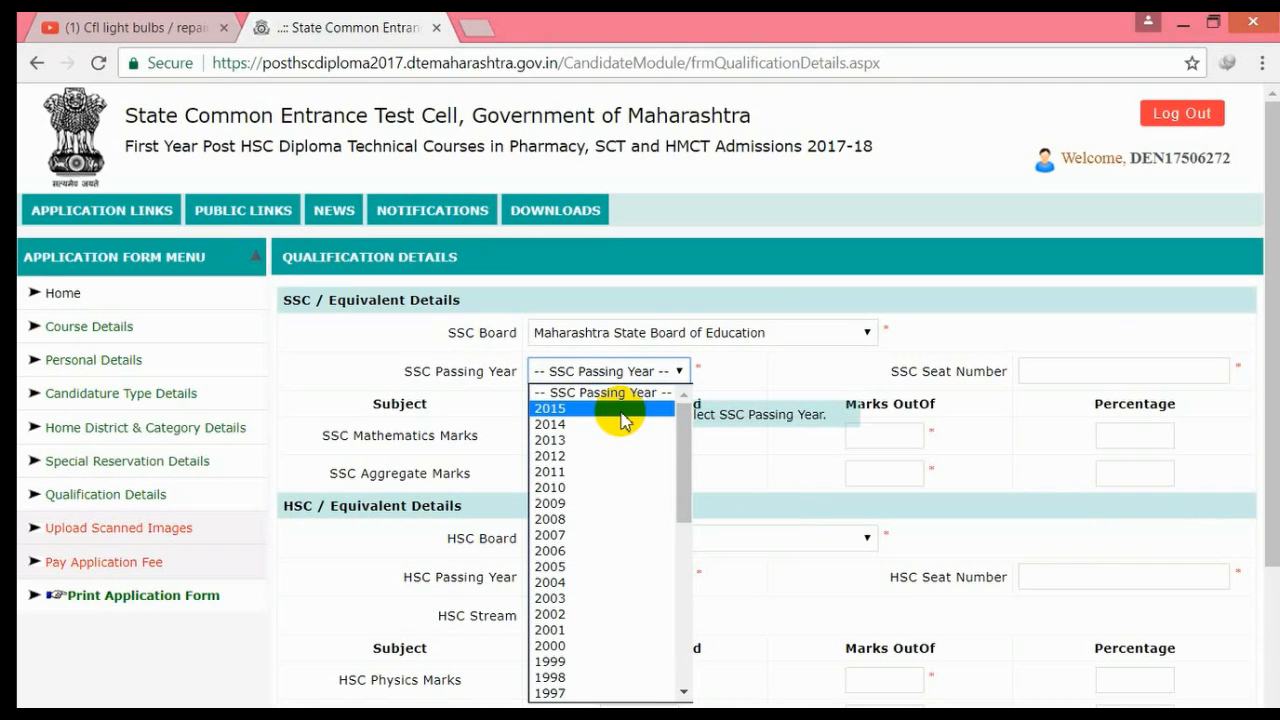
pyautogui.click(621, 409)
pyautogui.click(1060, 372)
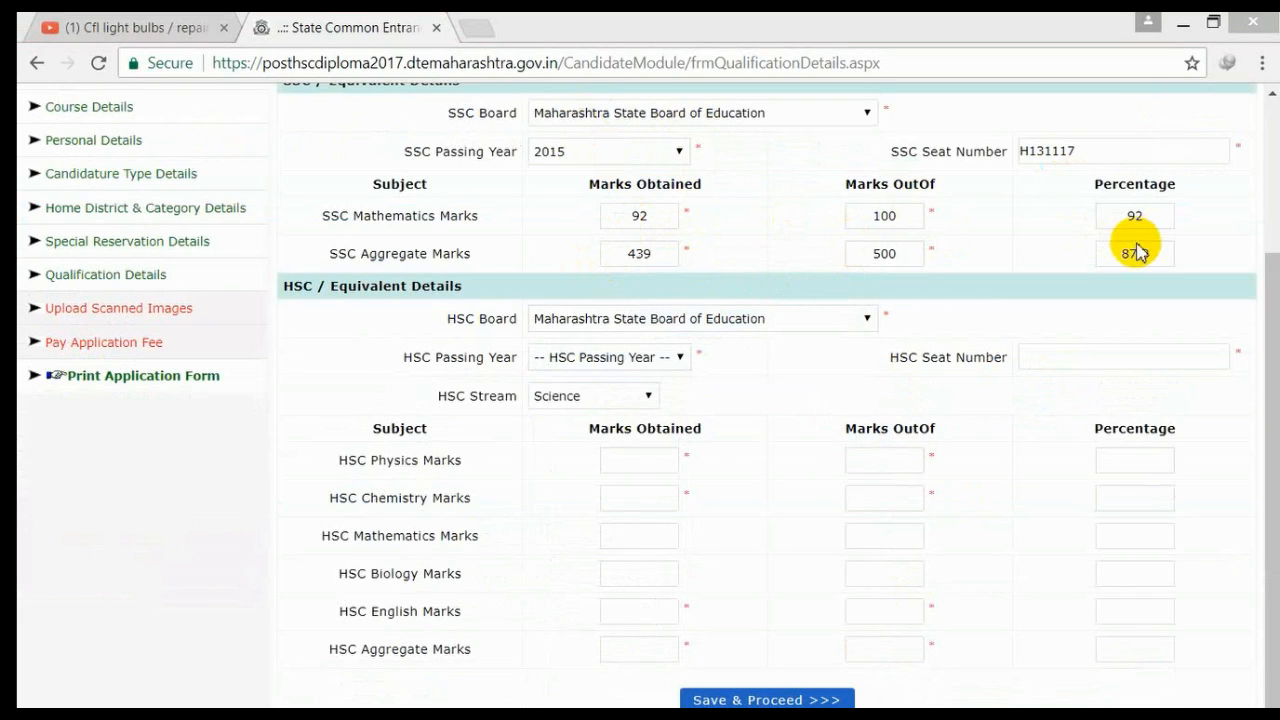
# Set the HSC board to Maharashtra State Board of Education and the passing year to 2017, and enter the HSC seat number.
pyautogui.click(686, 322)
pyautogui.click(685, 328)
pyautogui.click(674, 356)
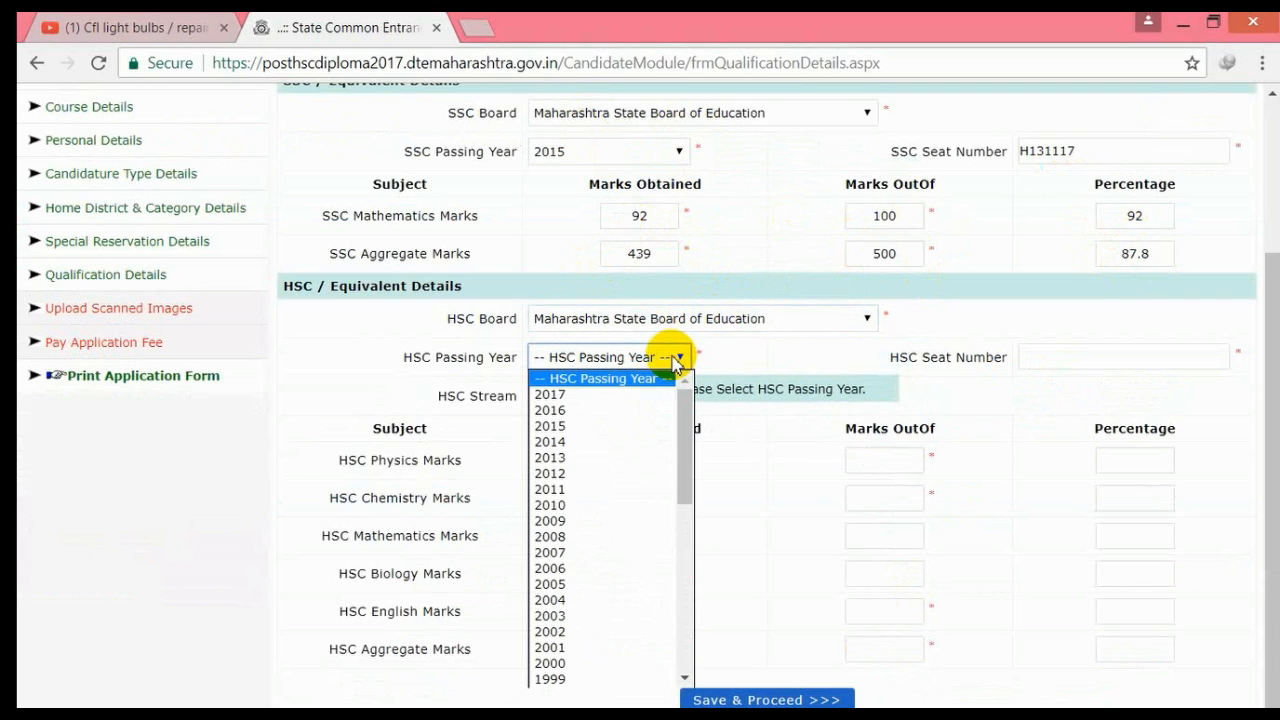
pyautogui.click(632, 396)
pyautogui.click(1052, 366)
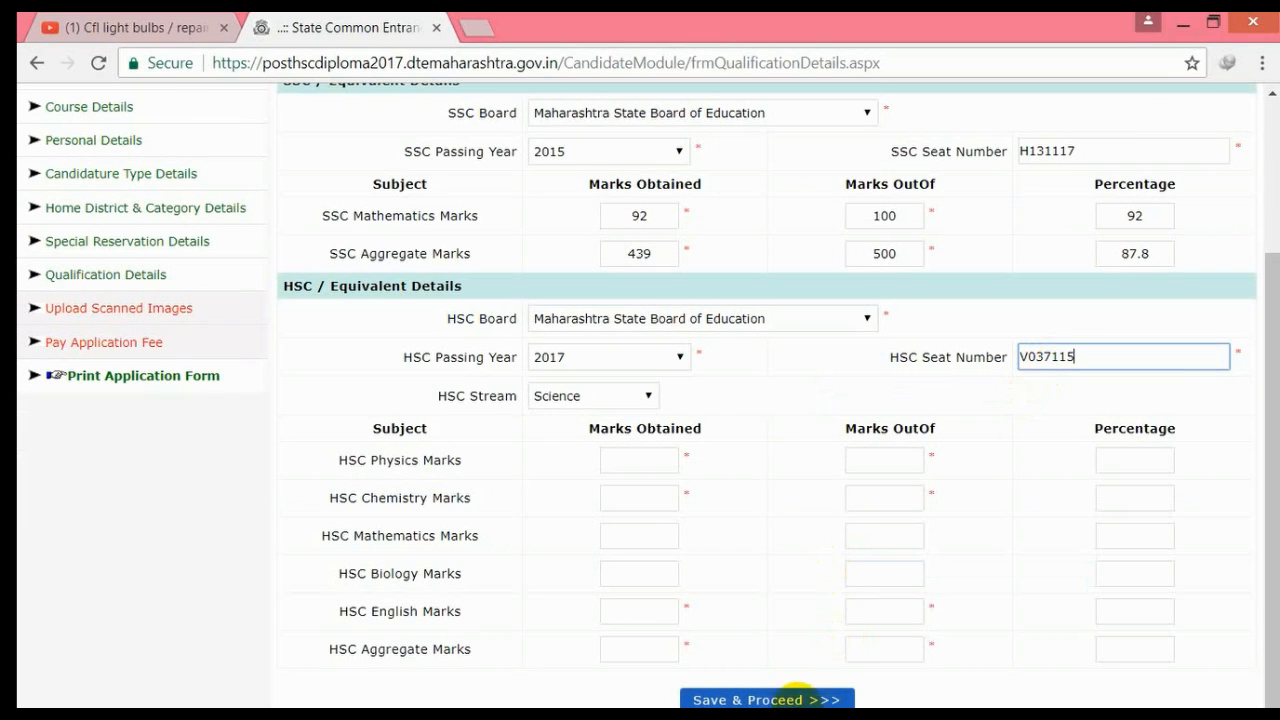
# Enter HSC marks out of 100 (Physics 81, Chemistry 73, Mathematics 69, Biology 84, English 68) and aggregate 516 of 650, and save the qualification details.
pyautogui.click(735, 698)
pyautogui.click(766, 665)
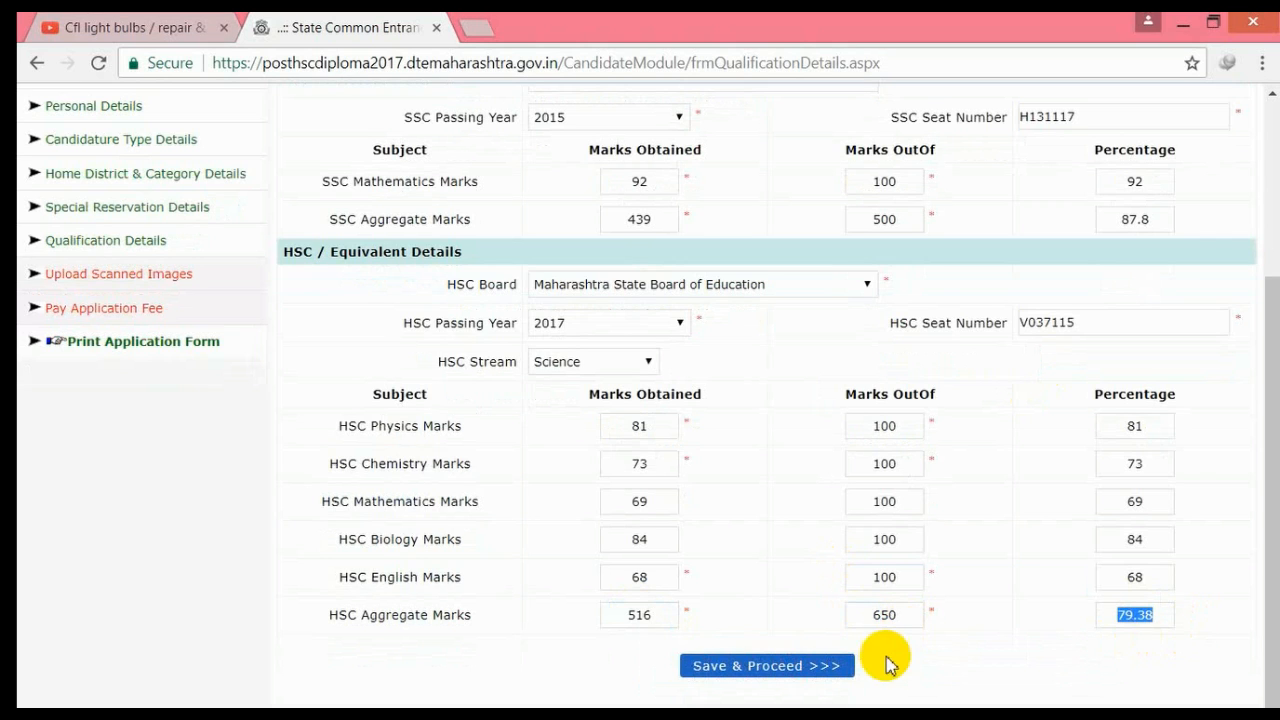
pyautogui.click(772, 666)
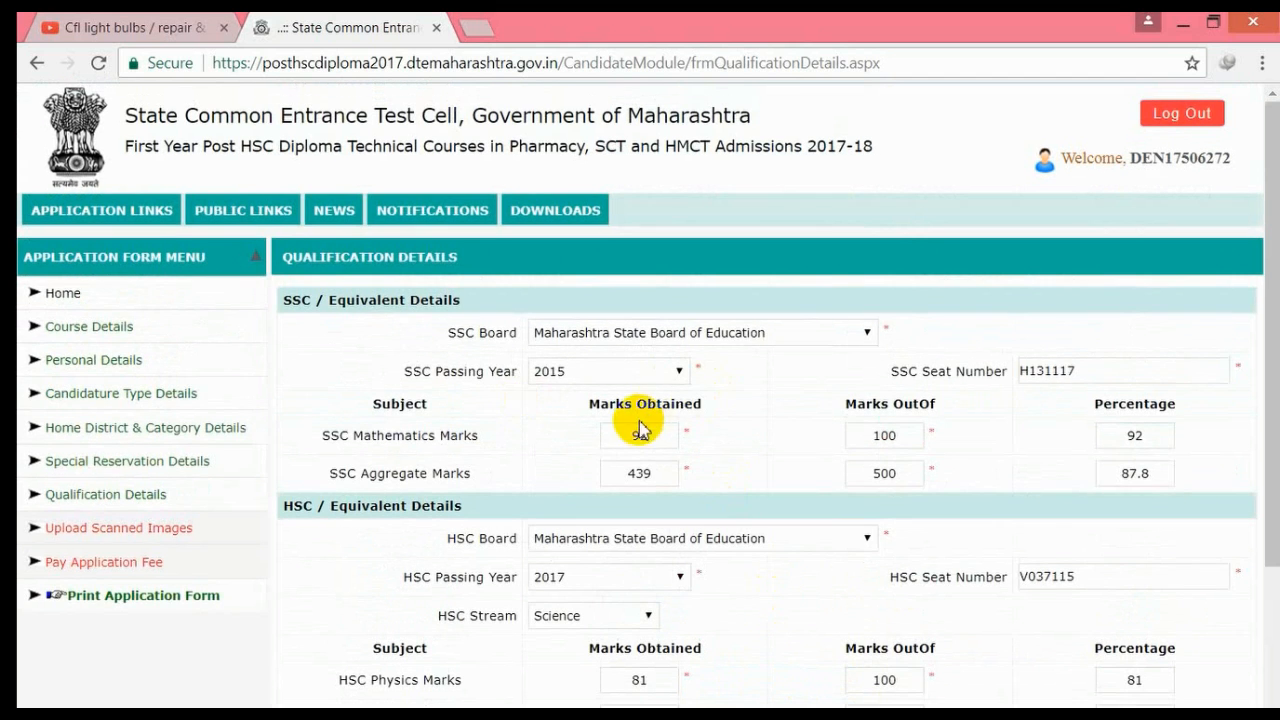
pyautogui.scroll(-1, 895, 448)
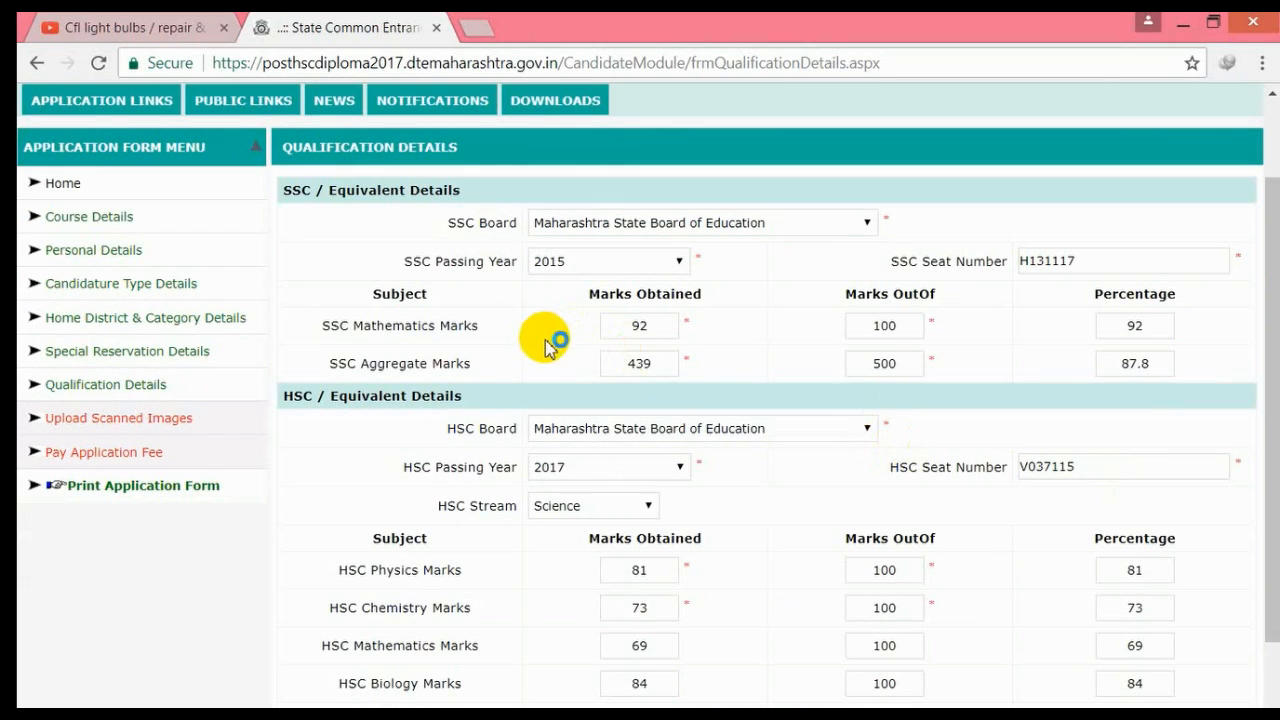
pyautogui.scroll(-1, 788, 398)
pyautogui.scroll(-1, 788, 398)
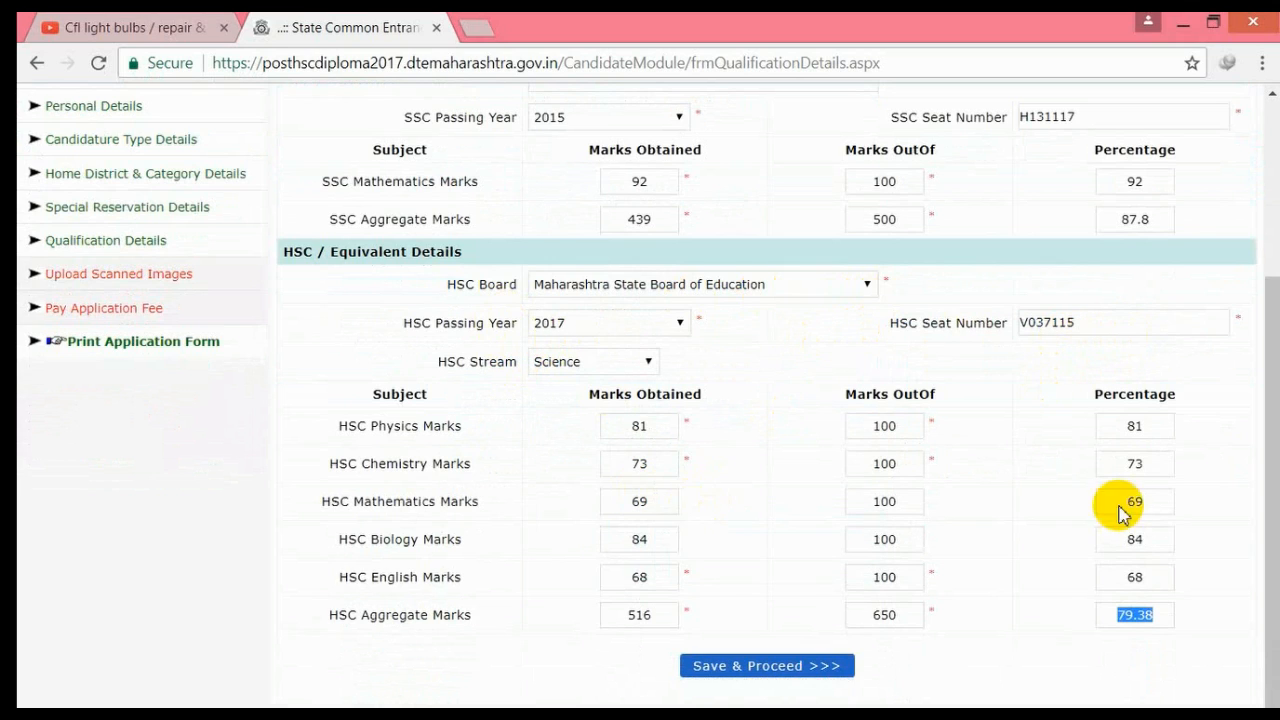
pyautogui.click(766, 662)
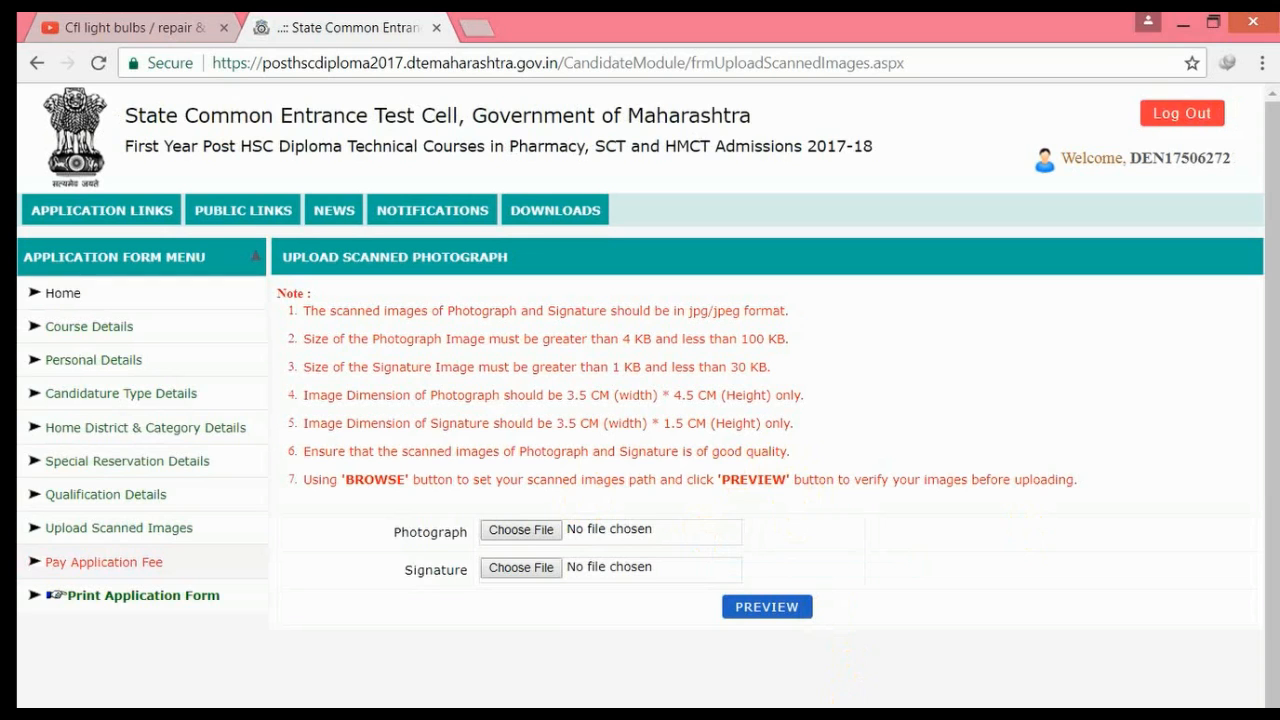
# Choose NE PHOTO1.jpg from the candidate's desktop folder as the photograph file.
pyautogui.click(522, 529)
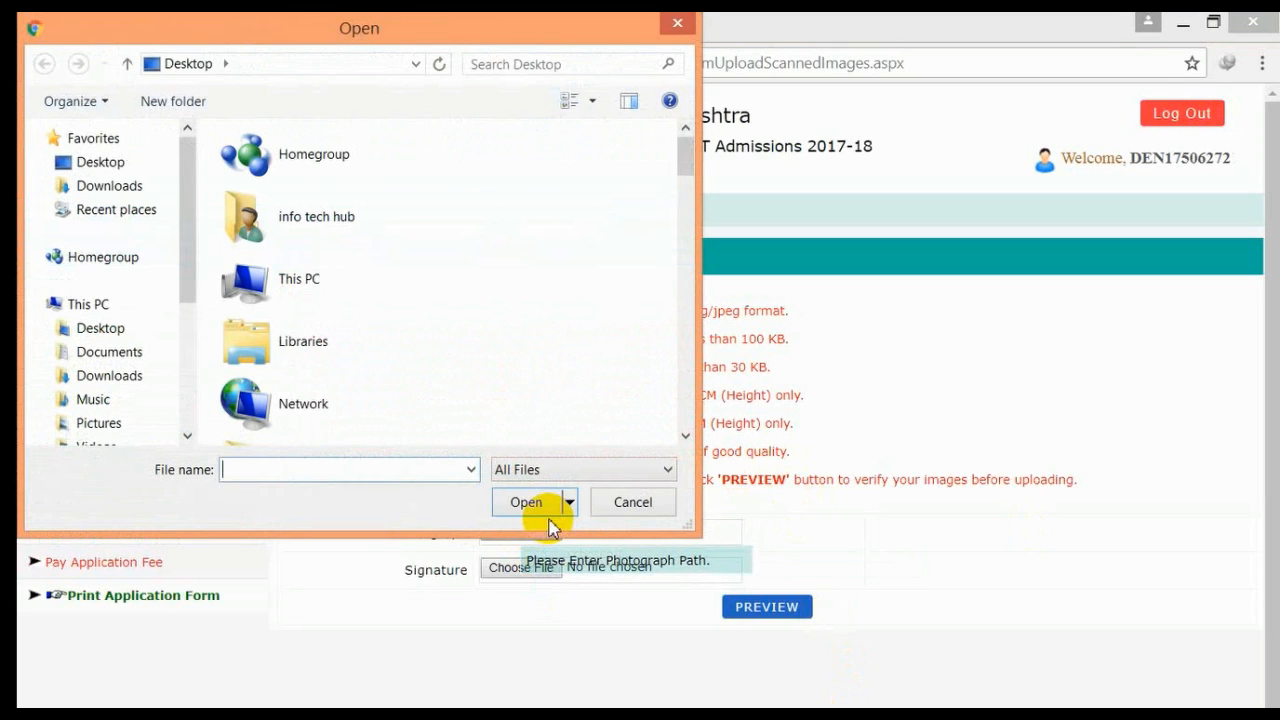
pyautogui.click(427, 336)
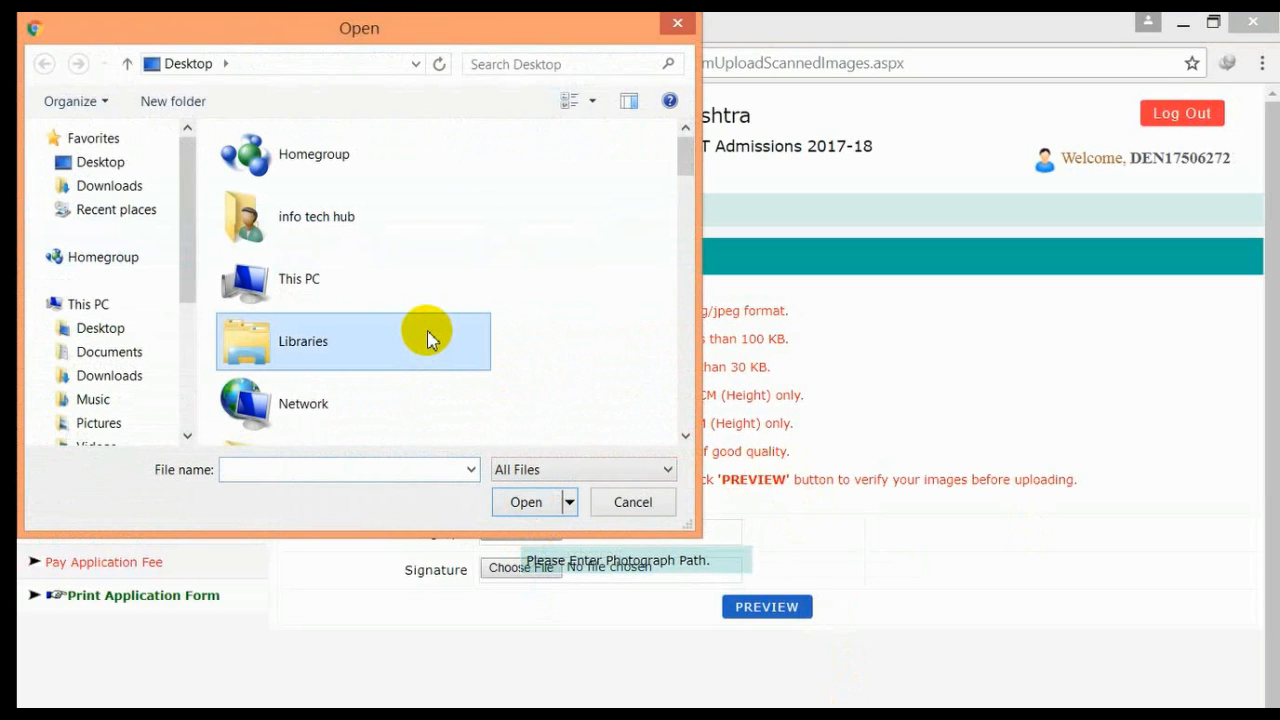
pyautogui.scroll(-3, 423, 334)
pyautogui.doubleClick(349, 163)
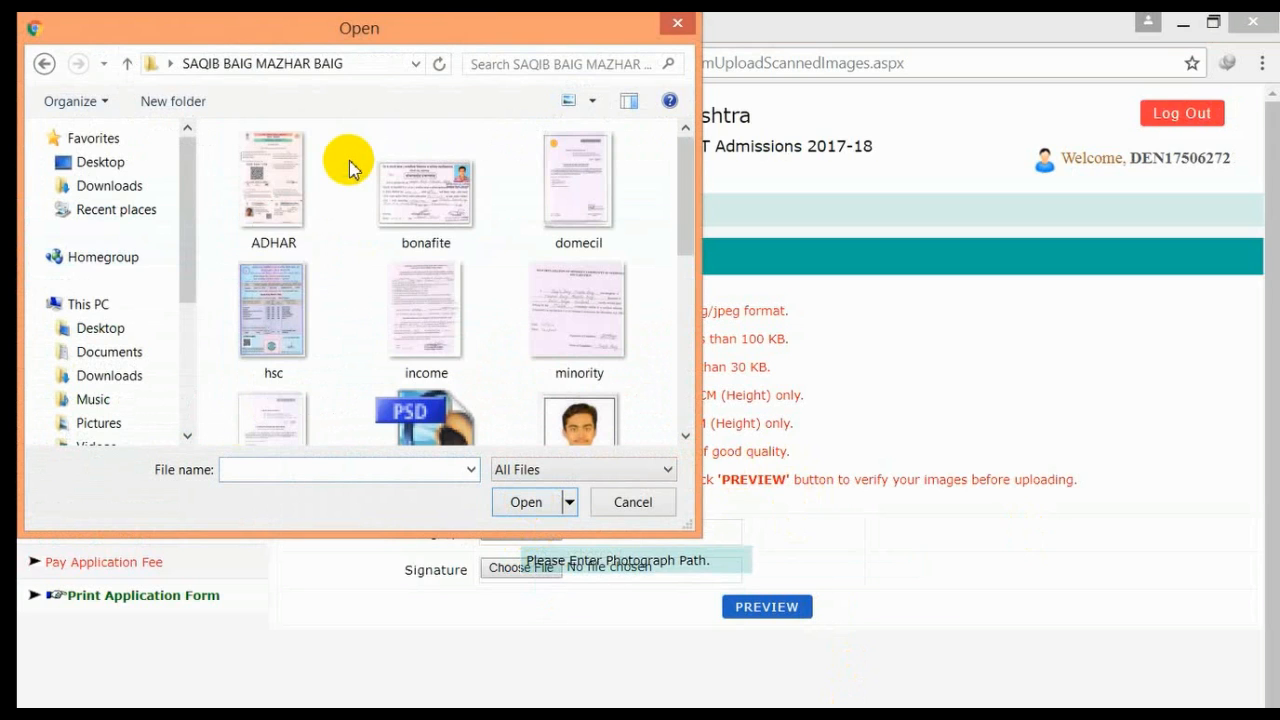
pyautogui.moveTo(680, 217); pyautogui.dragTo(697, 278)
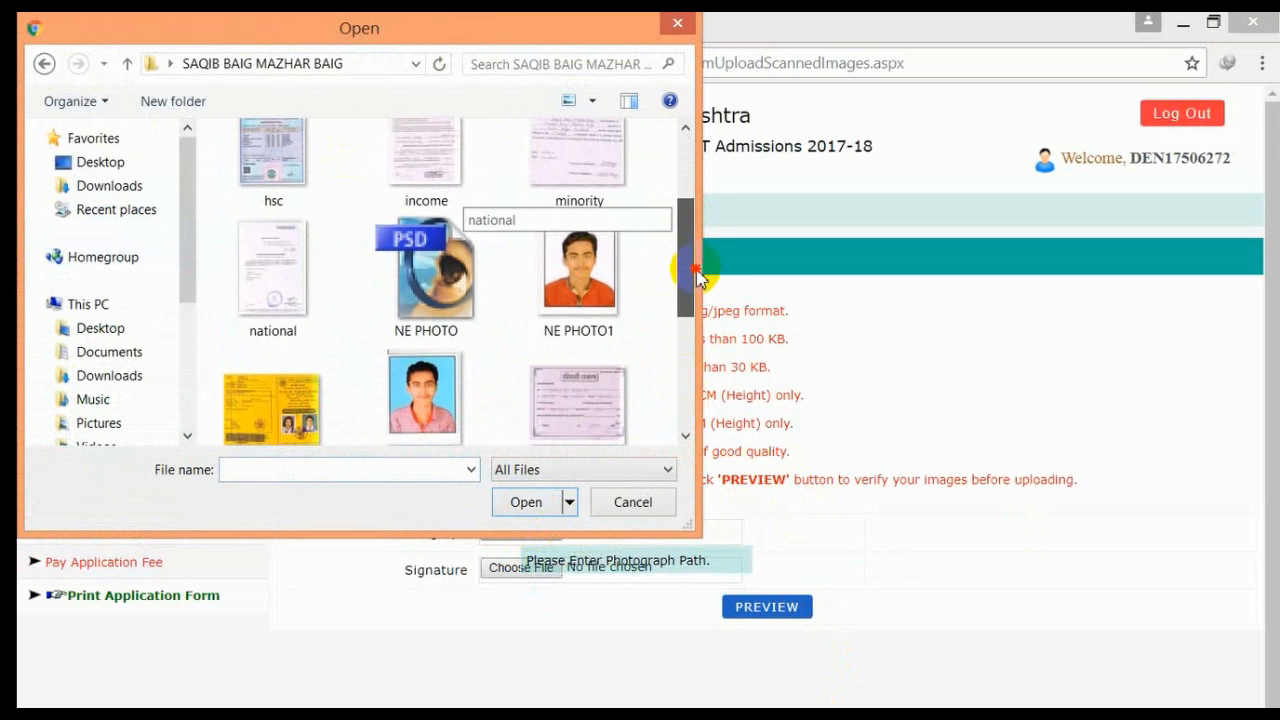
pyautogui.click(575, 268)
pyautogui.click(520, 503)
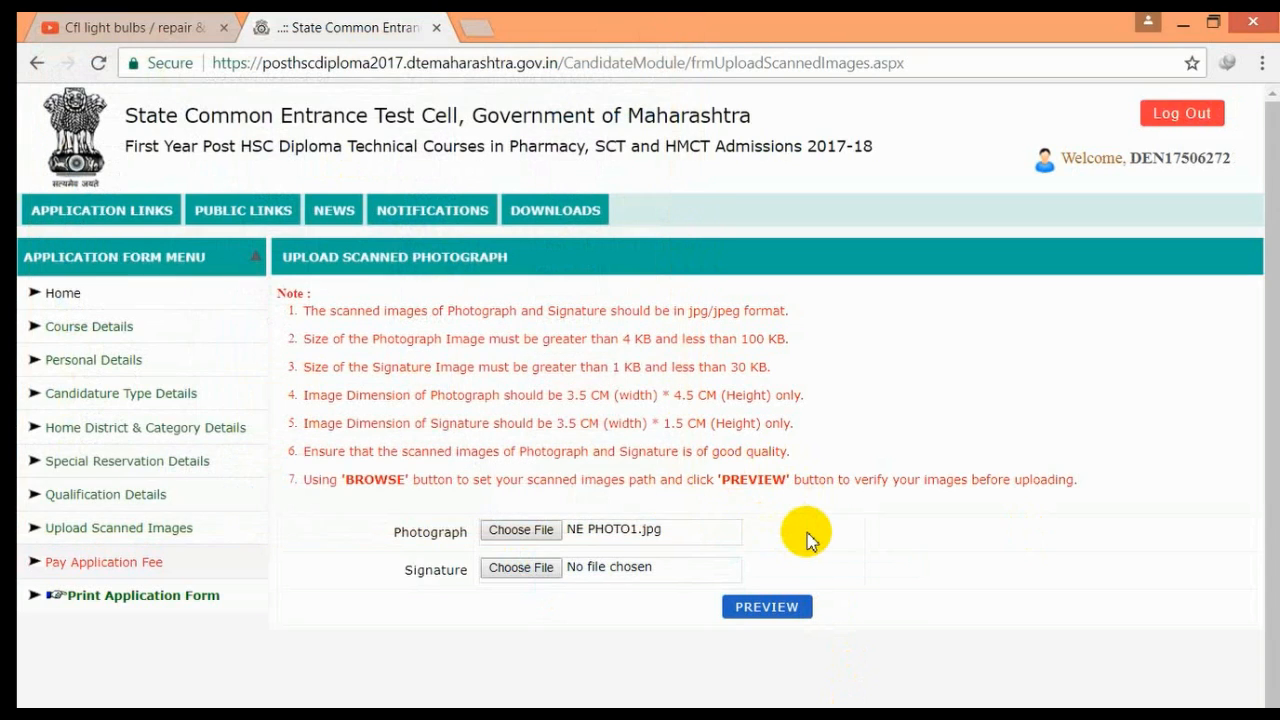
# Choose the SIGN image from the candidate's folder as the signature file and preview the uploaded photograph and signature.
pyautogui.click(767, 607)
pyautogui.click(521, 567)
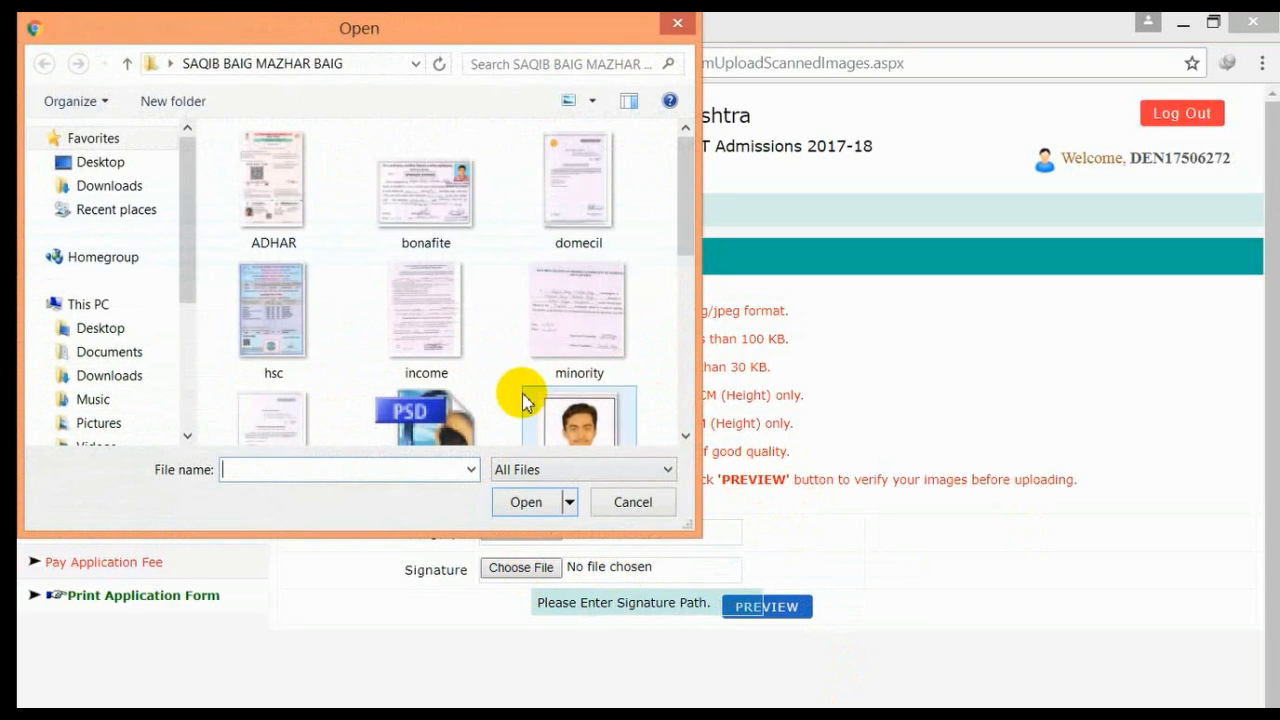
pyautogui.scroll(-5, 490, 352)
pyautogui.click(482, 315)
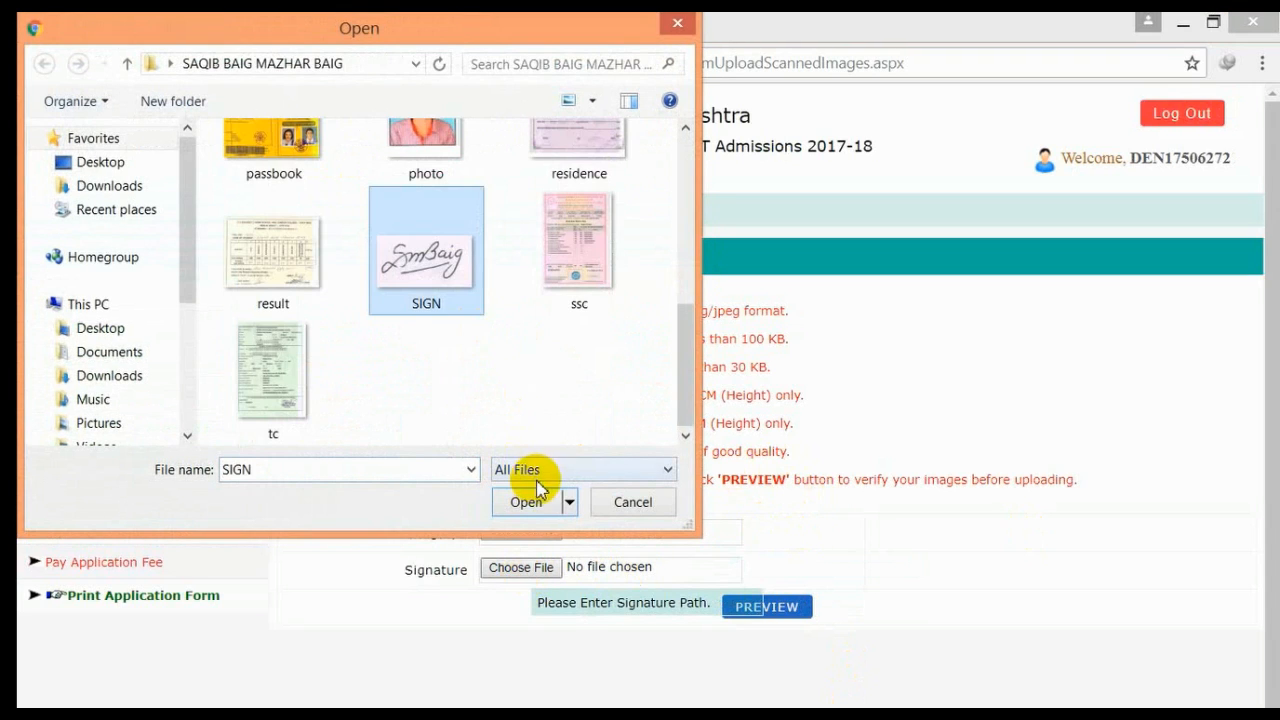
pyautogui.click(531, 503)
pyautogui.click(767, 607)
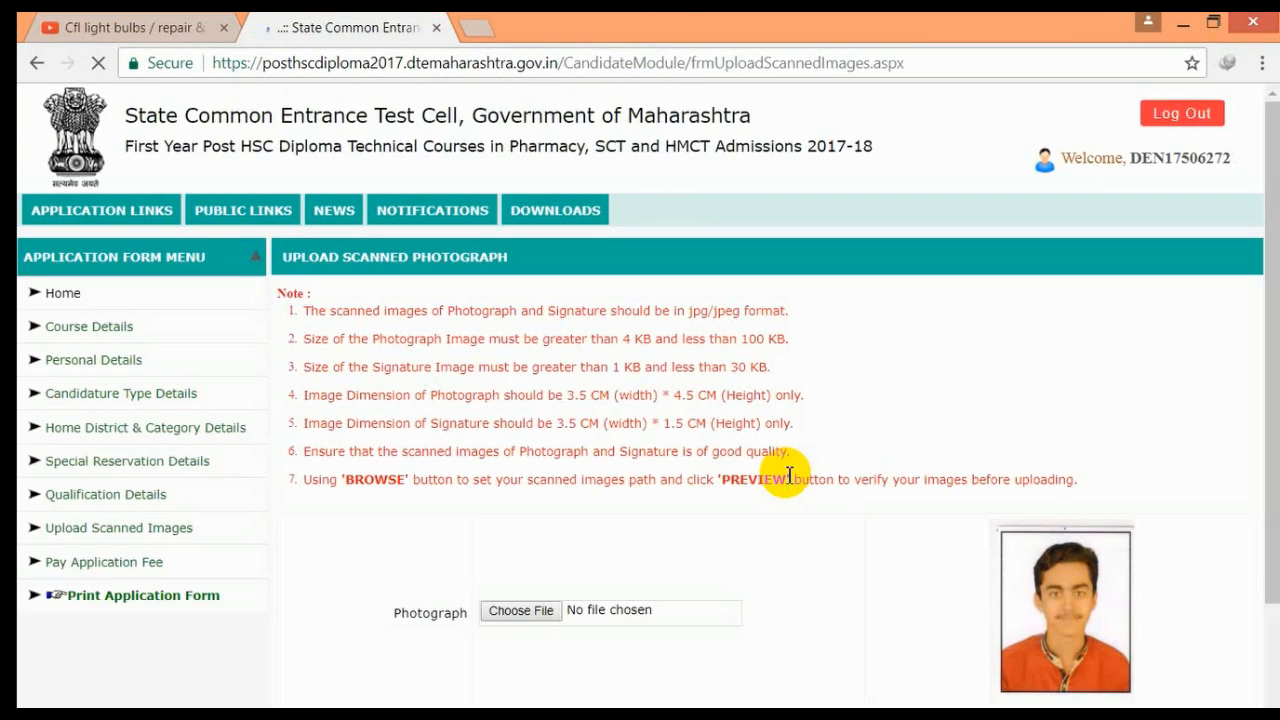
pyautogui.scroll(-2, 745, 495)
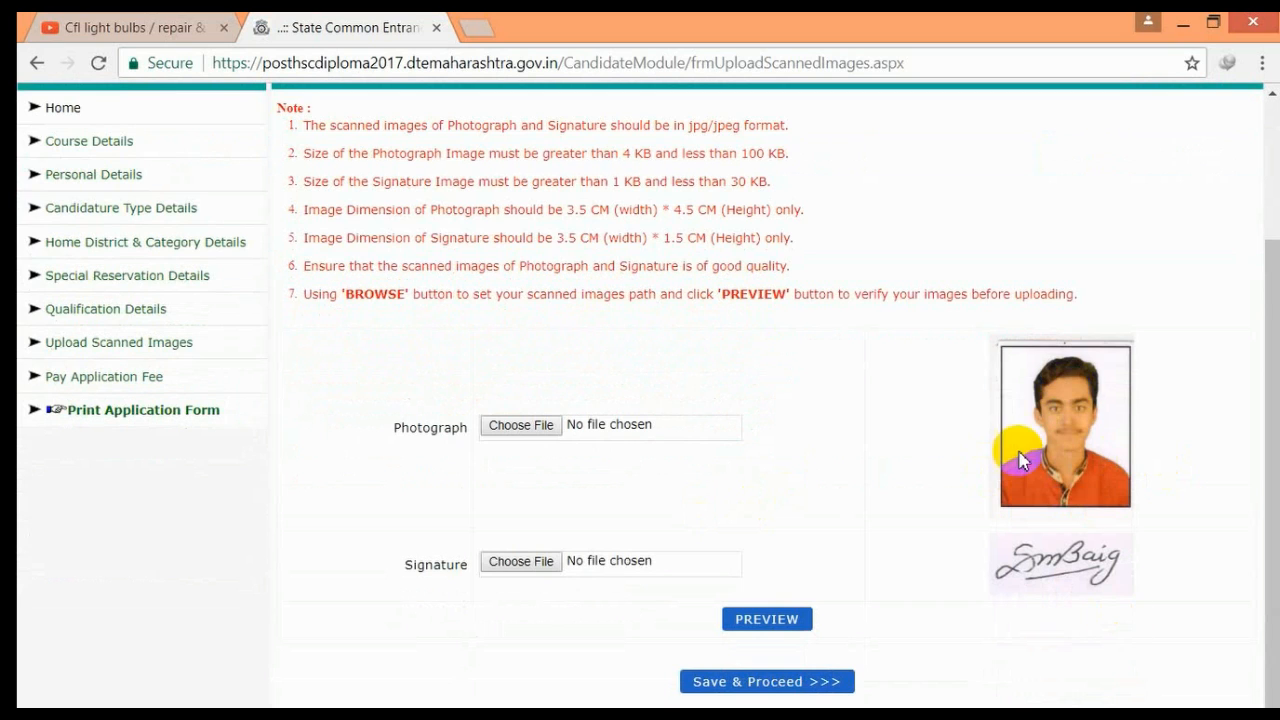
# Save the previewed photograph and signature, and reopen the scanned images section to check them.
pyautogui.click(798, 685)
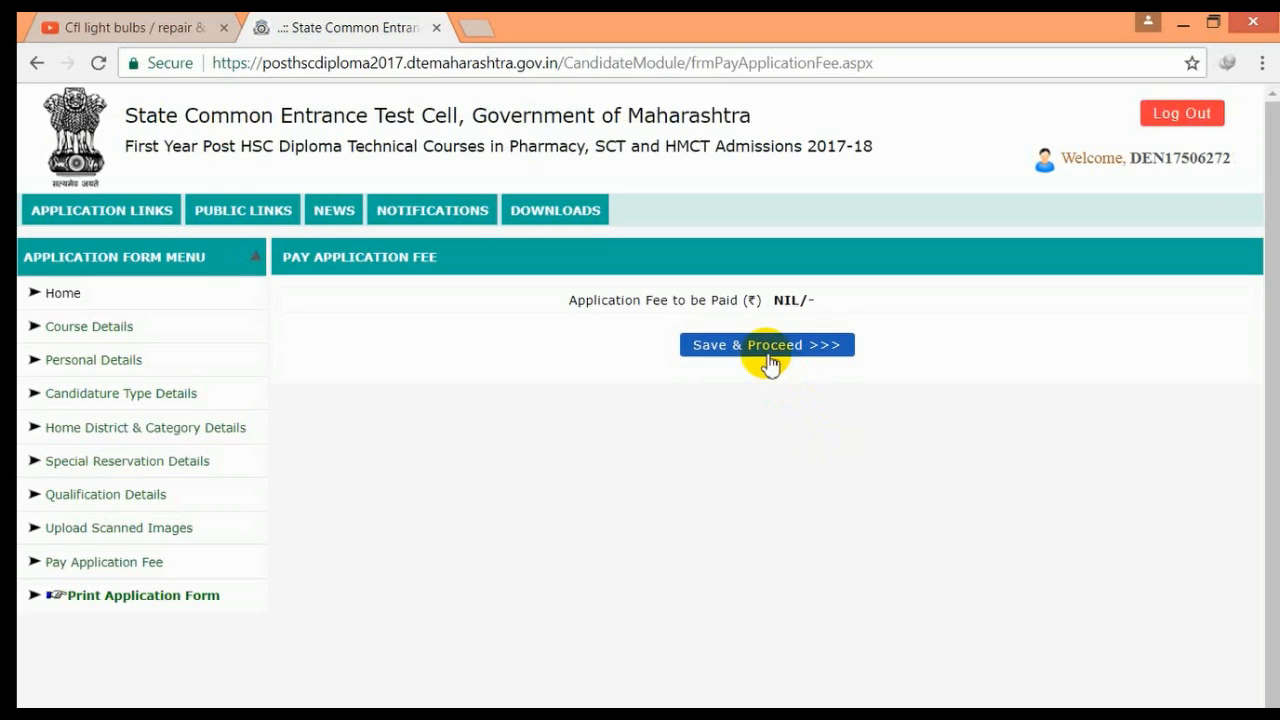
pyautogui.click(165, 529)
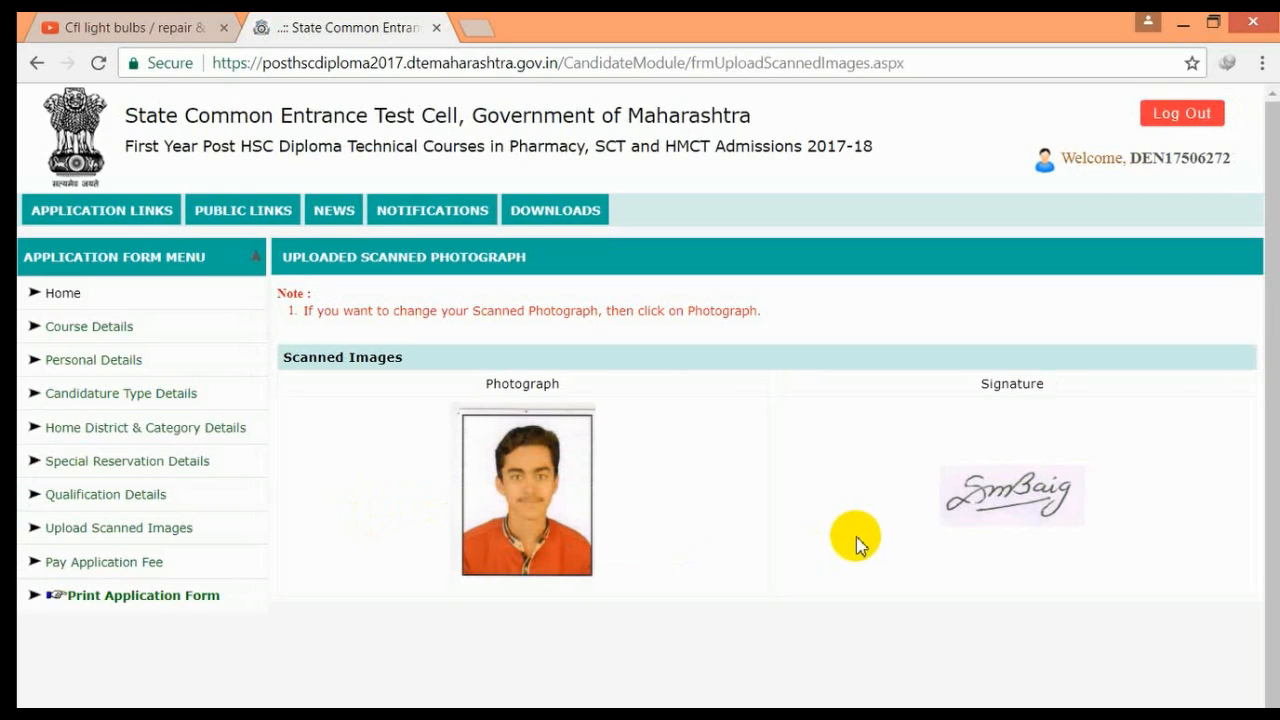
pyautogui.click(140, 605)
pyautogui.click(746, 356)
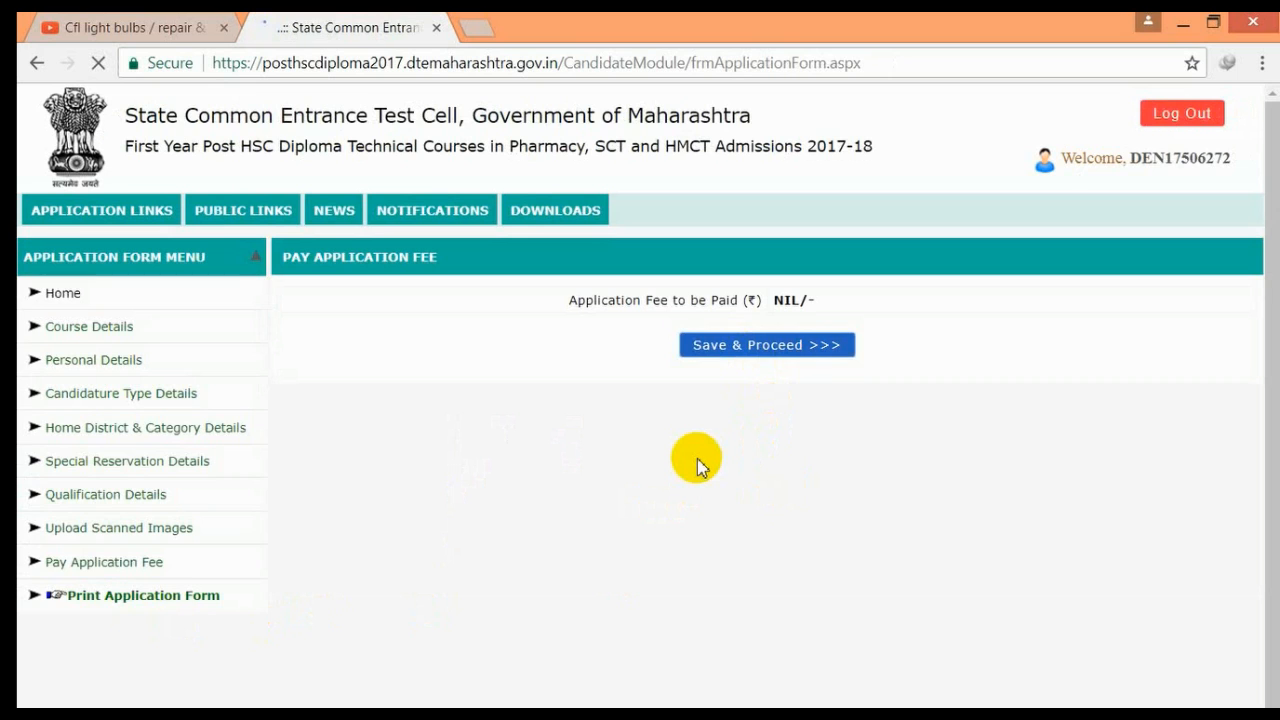
pyautogui.scroll(-3, 700, 460)
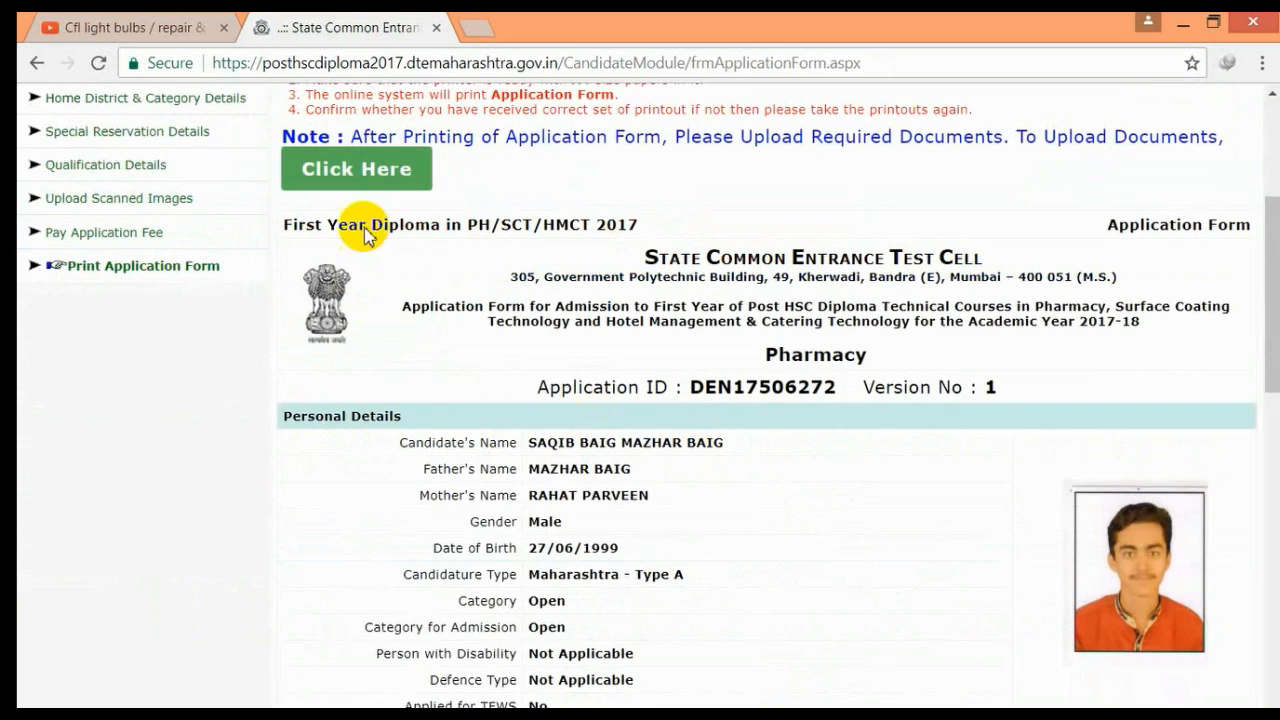
pyautogui.click(362, 180)
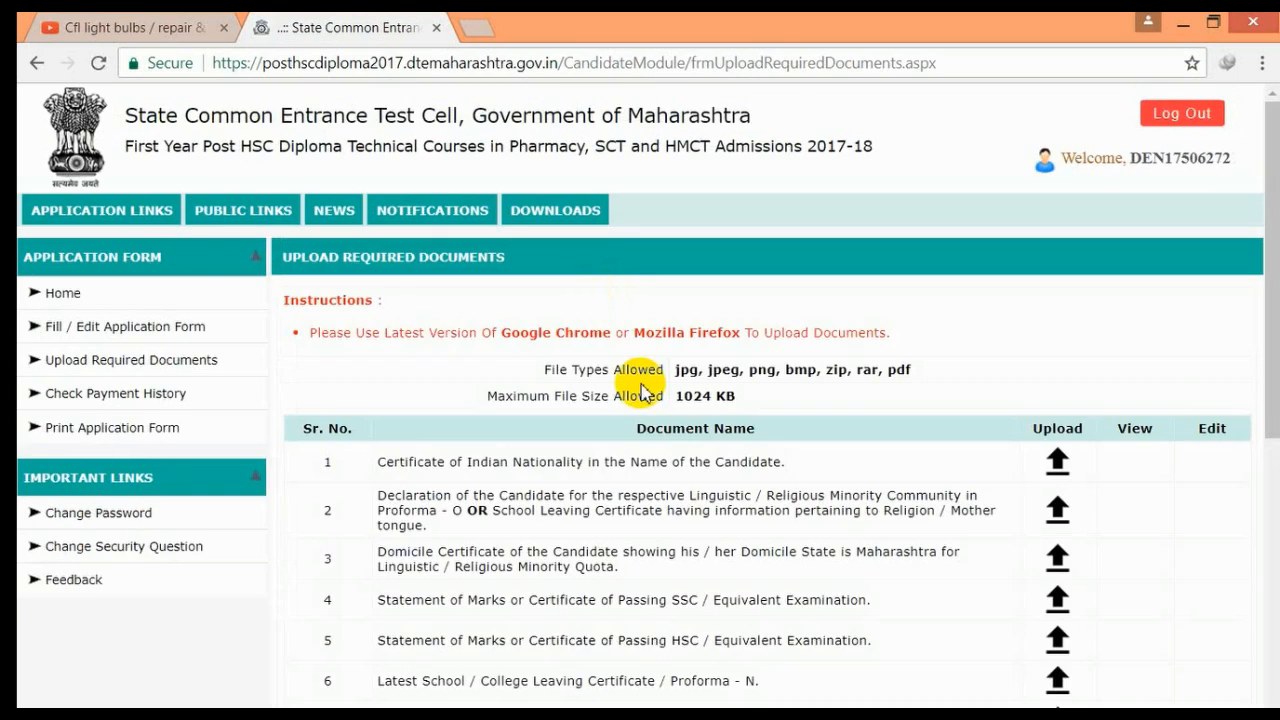
pyautogui.scroll(-2, 640, 380)
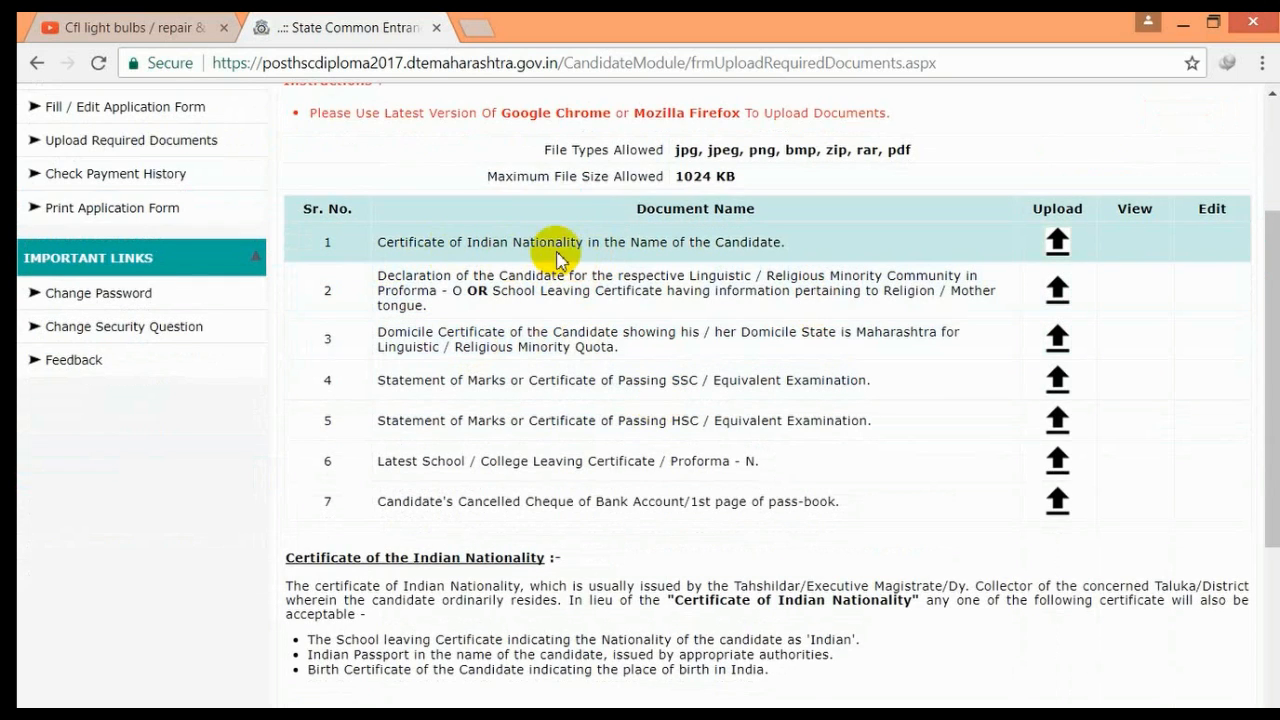
pyautogui.click(1060, 243)
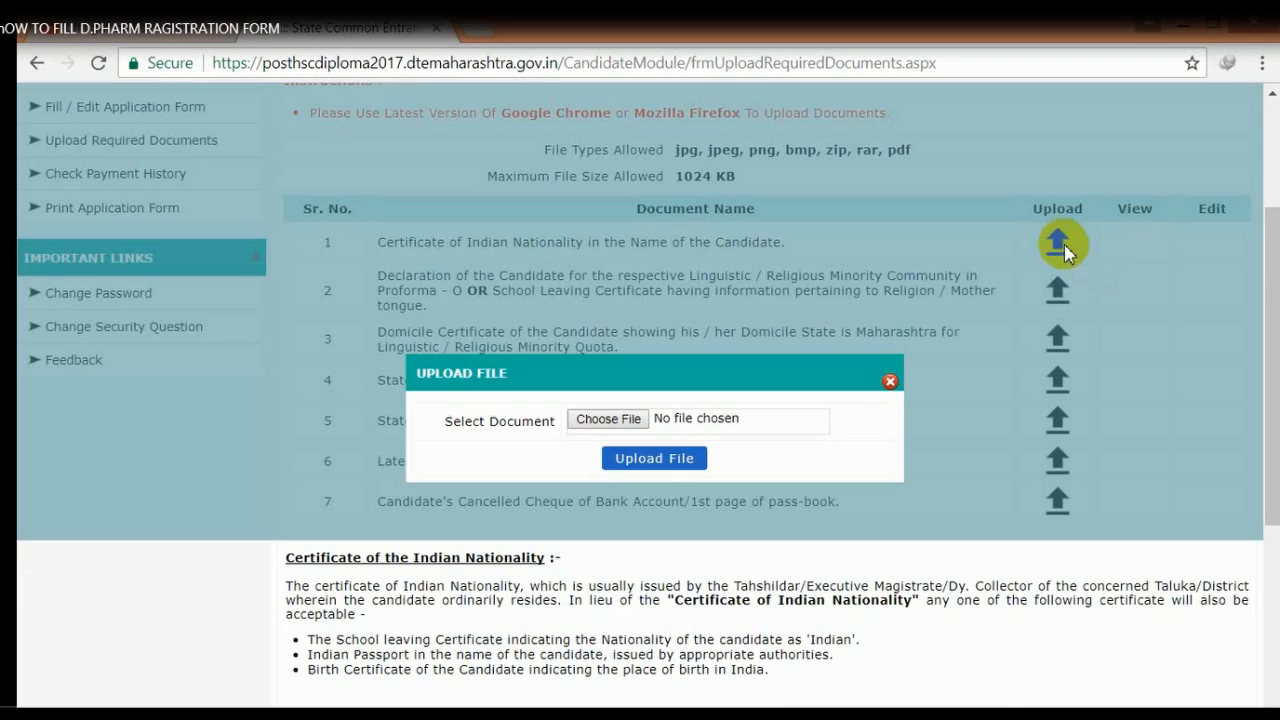
pyautogui.click(608, 420)
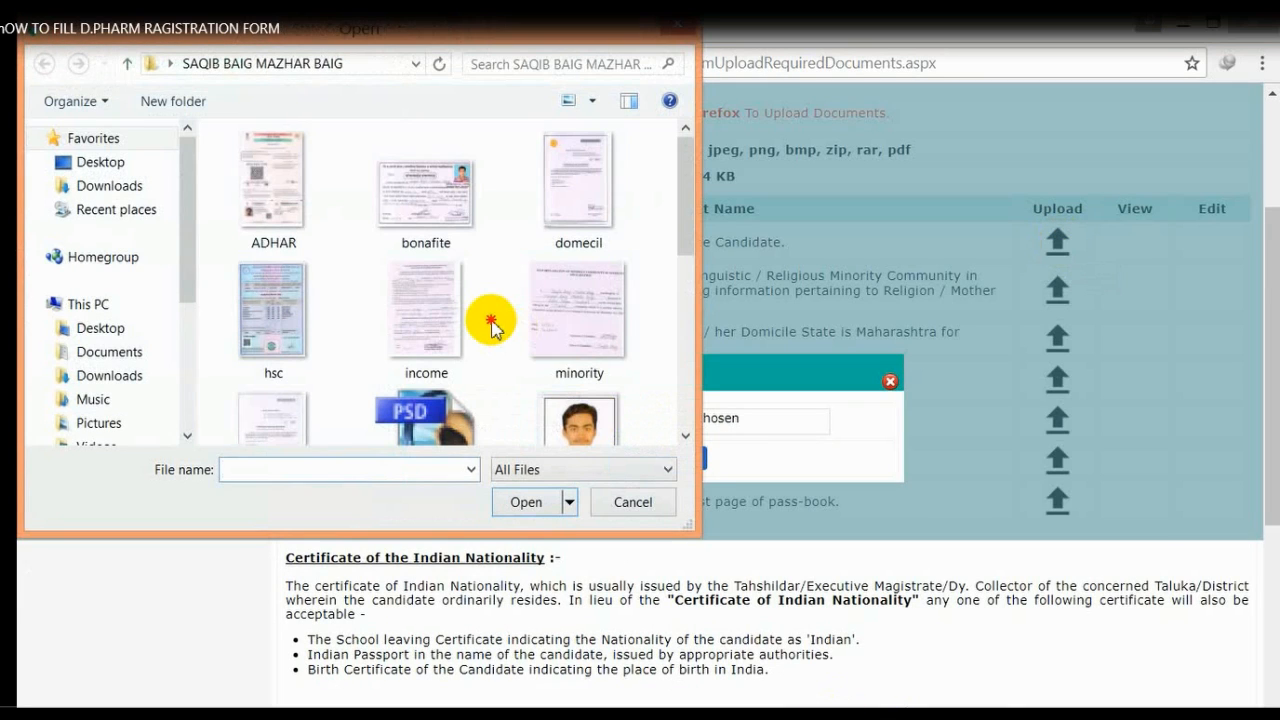
pyautogui.press('n')
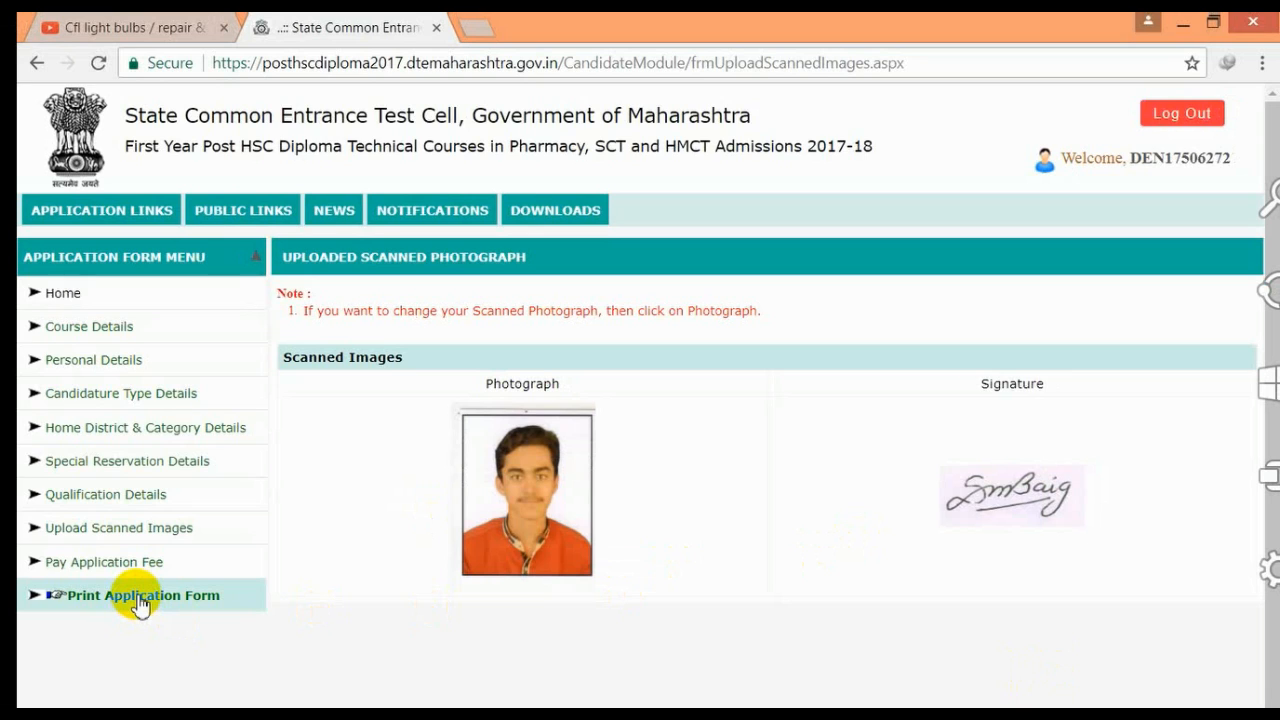
# Save the application fee section and open the upload page for required documents from the printable application form.
pyautogui.click(140, 598)
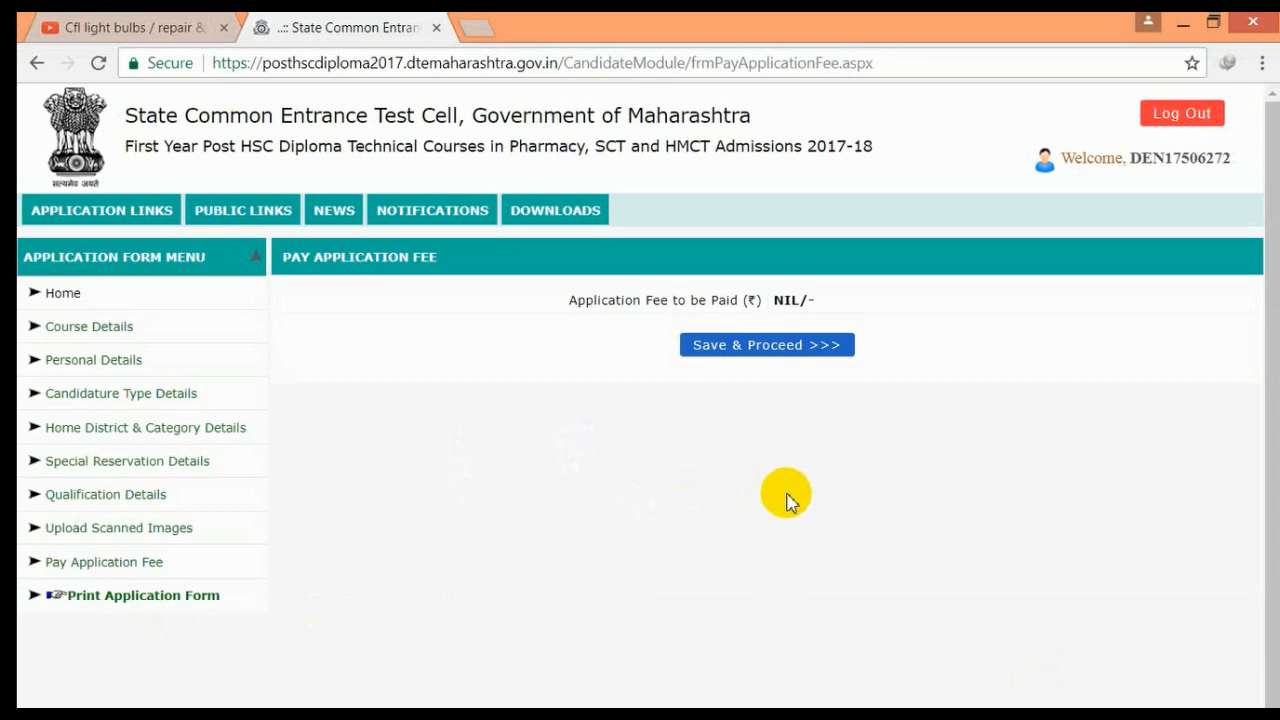
pyautogui.click(737, 350)
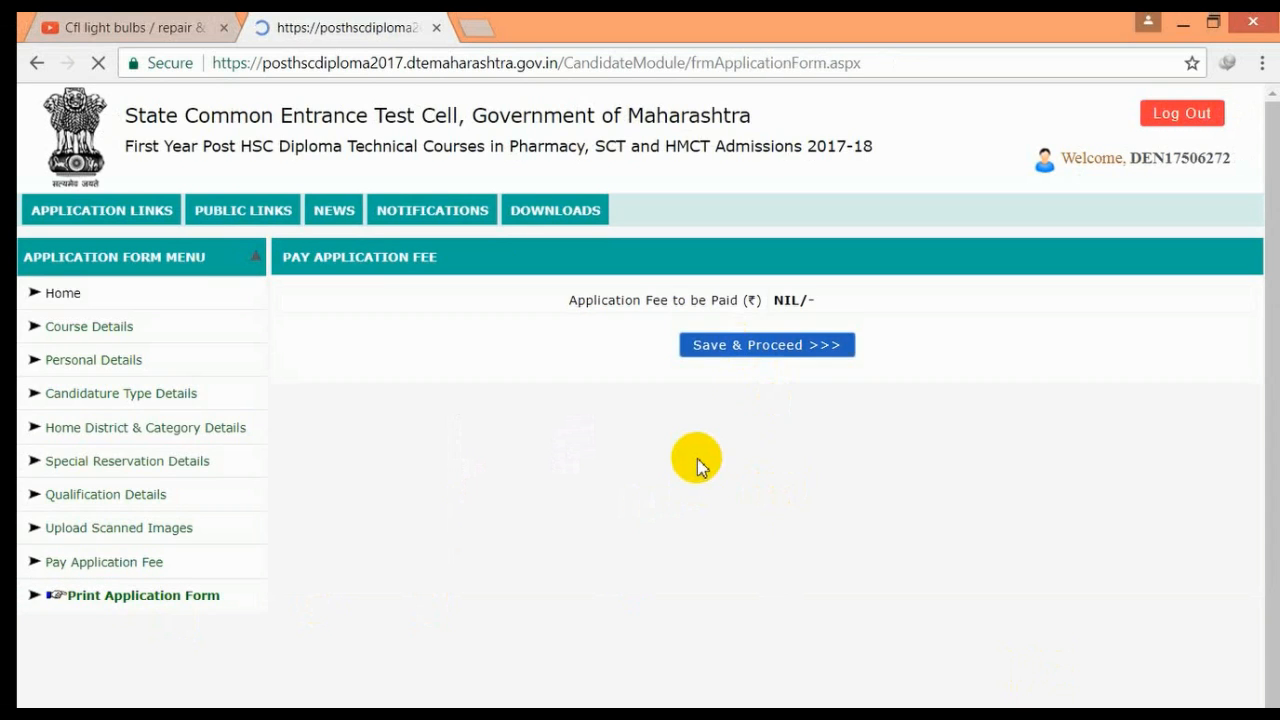
pyautogui.scroll(-4, 694, 470)
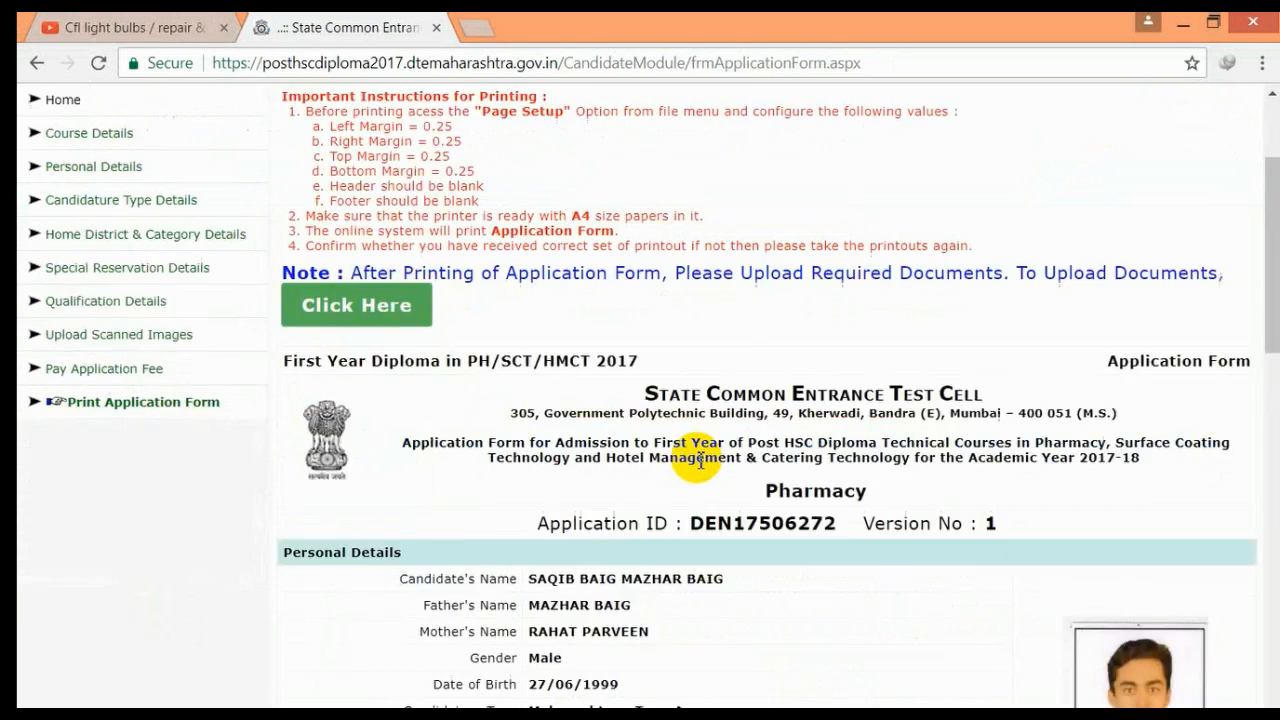
pyautogui.click(362, 180)
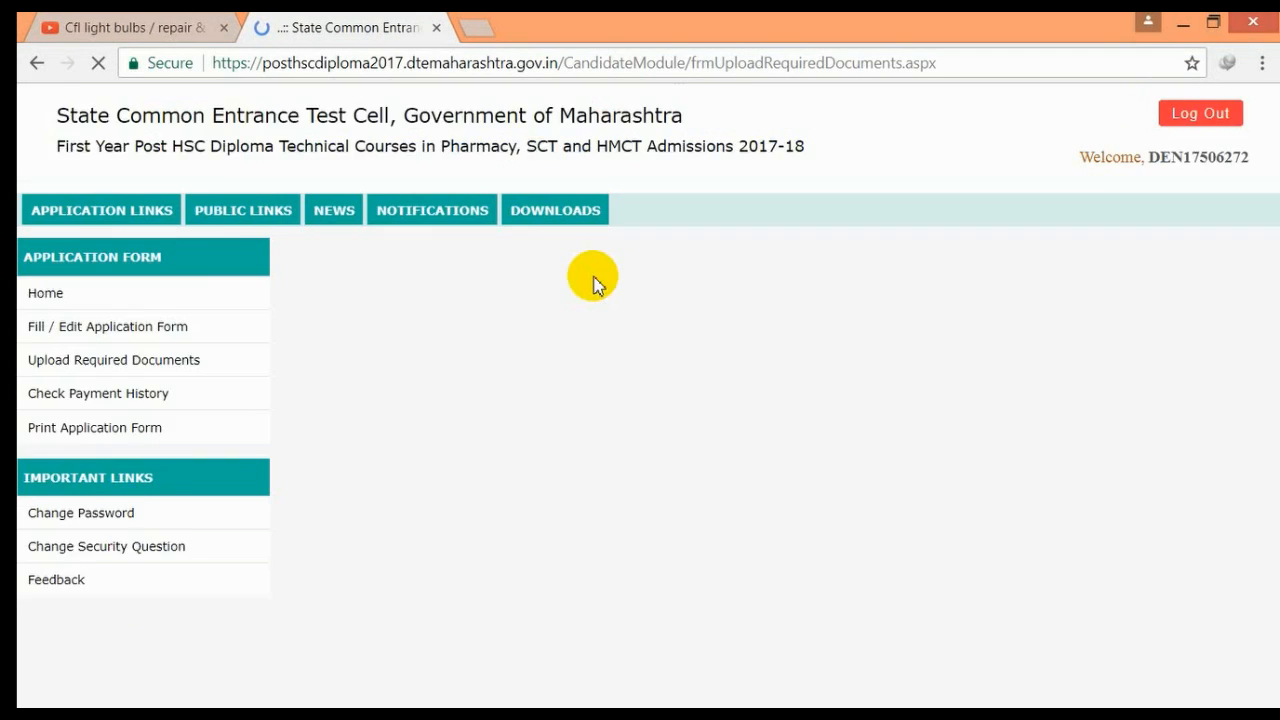
# Upload national.jpg as the Certificate of Indian Nationality in the candidate's name.
pyautogui.scroll(-2, 600, 400)
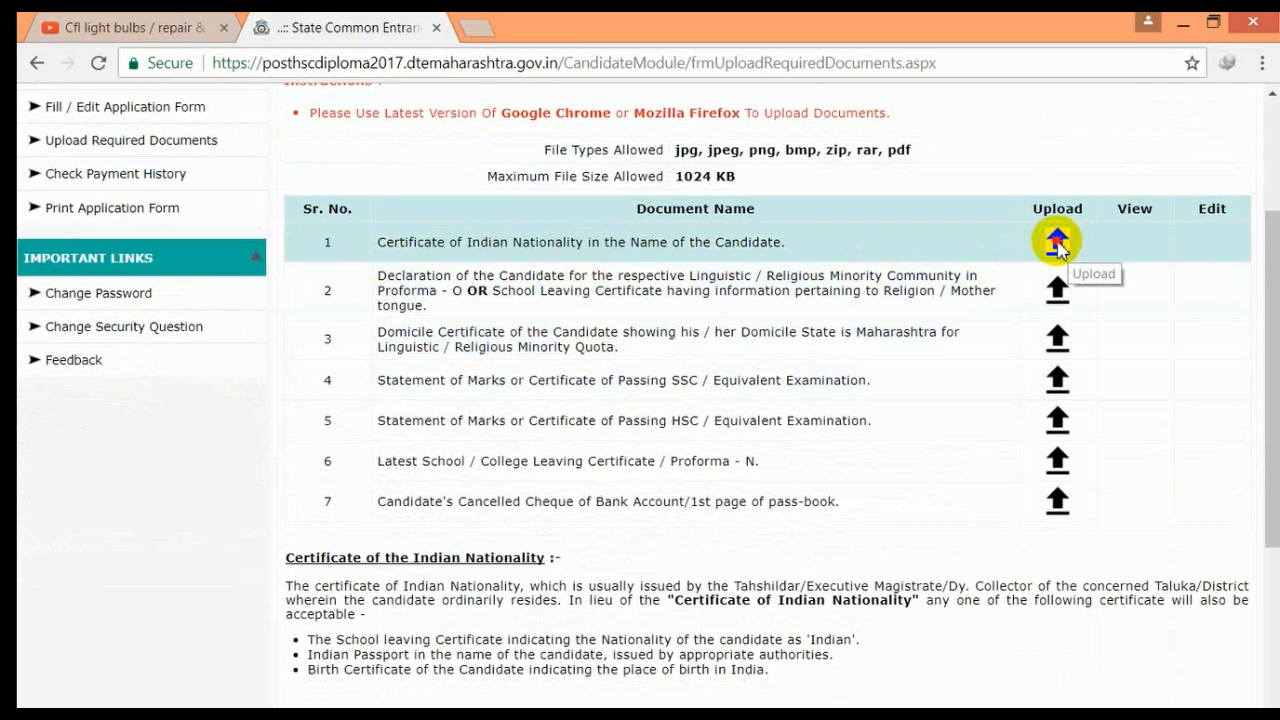
pyautogui.click(1057, 243)
pyautogui.click(605, 420)
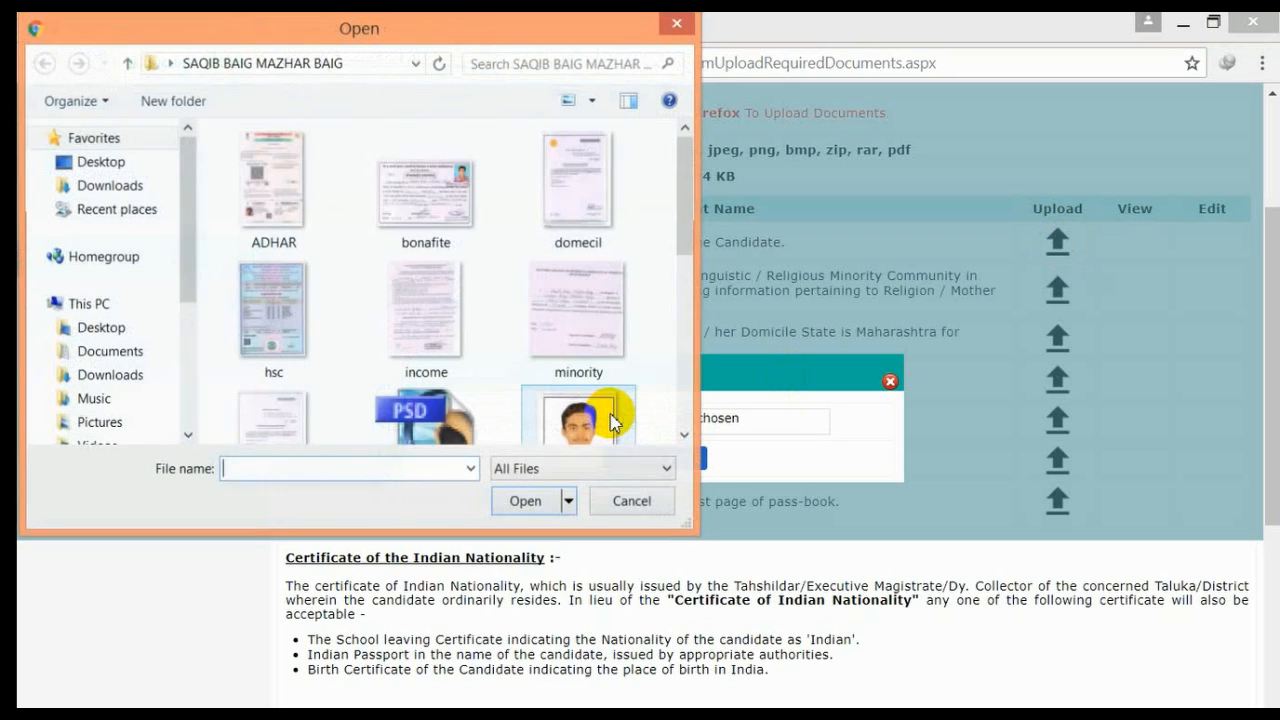
pyautogui.press('n')
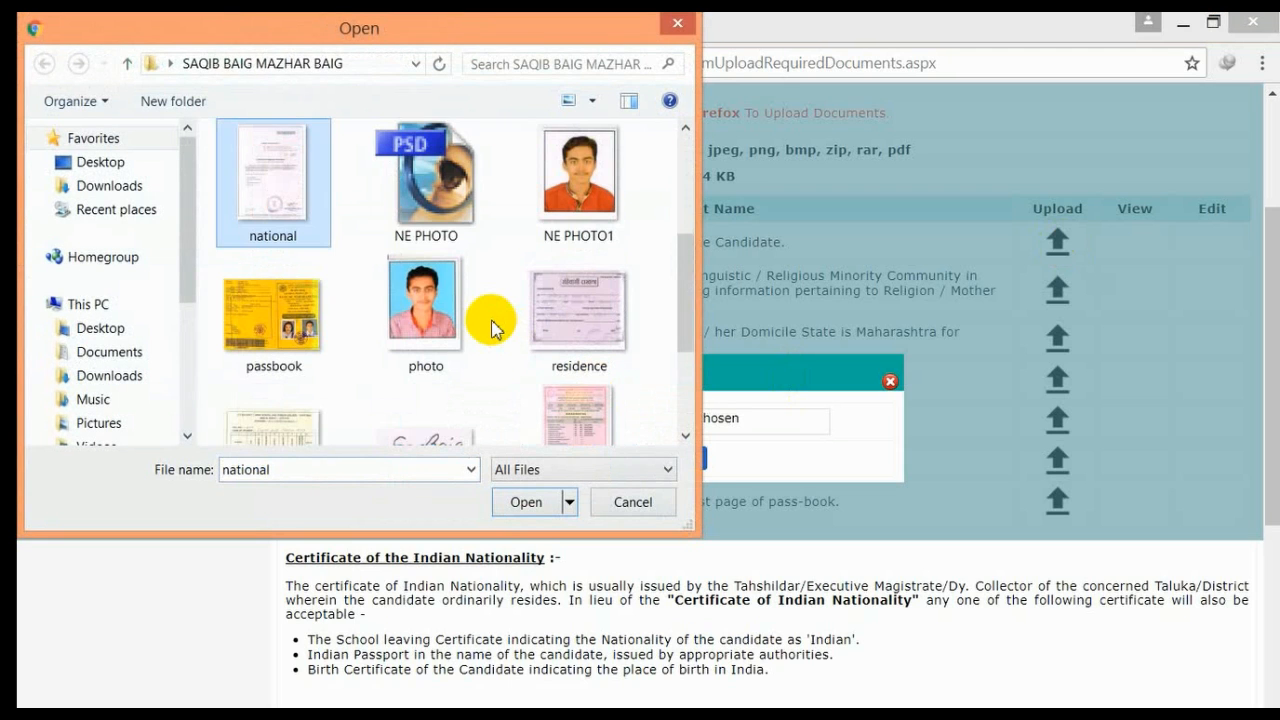
pyautogui.click(526, 502)
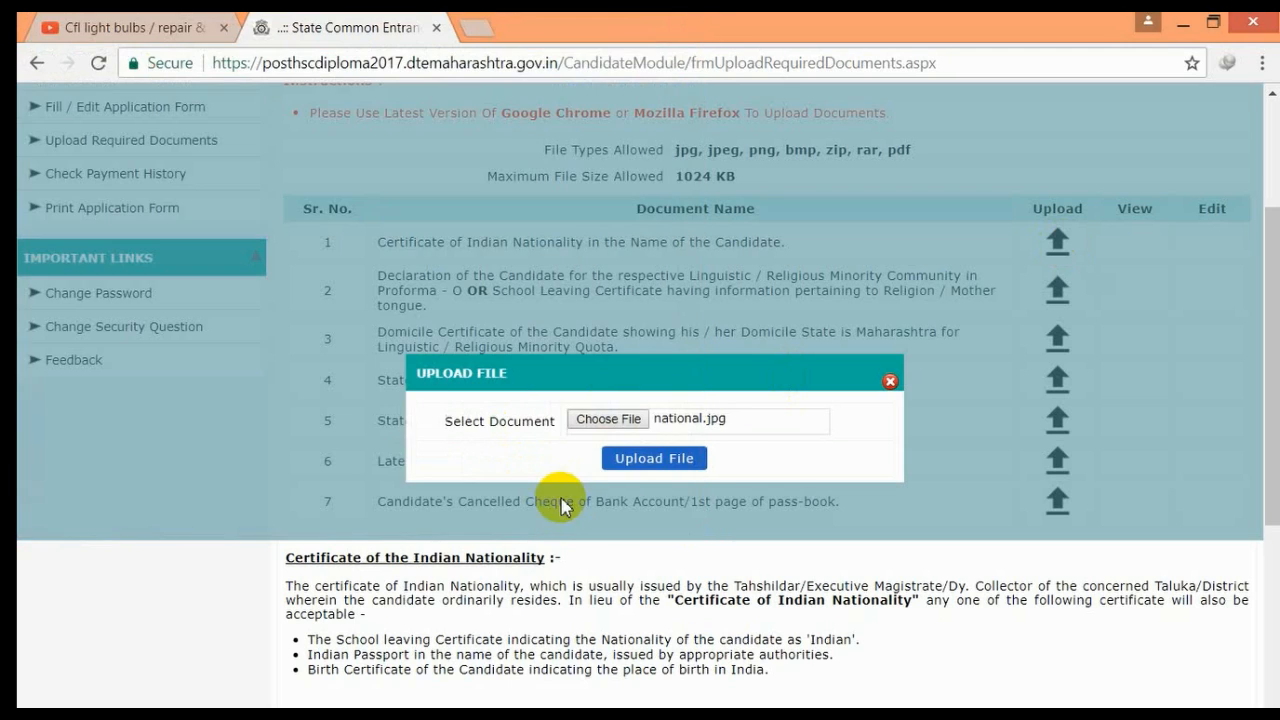
pyautogui.click(655, 460)
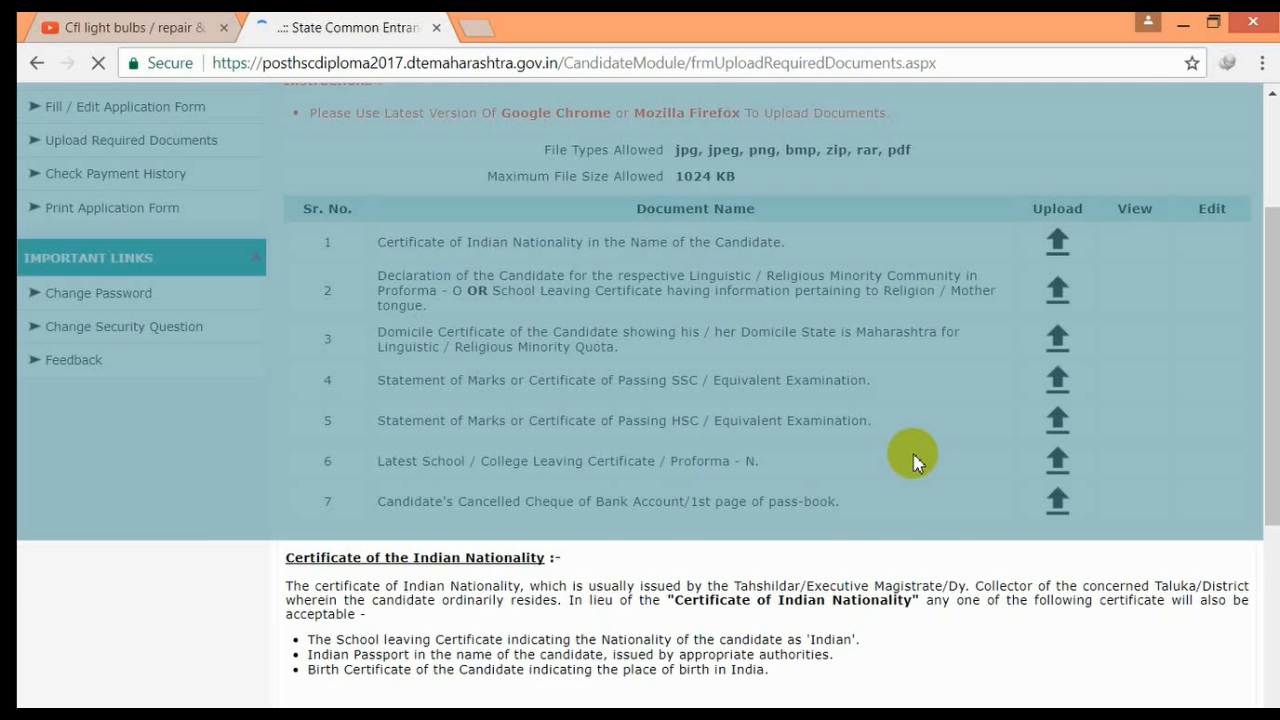
# Upload tc.jpg for the linguistic/religious minority declaration or School Leaving Certificate requirement.
pyautogui.scroll(-3, 908, 457)
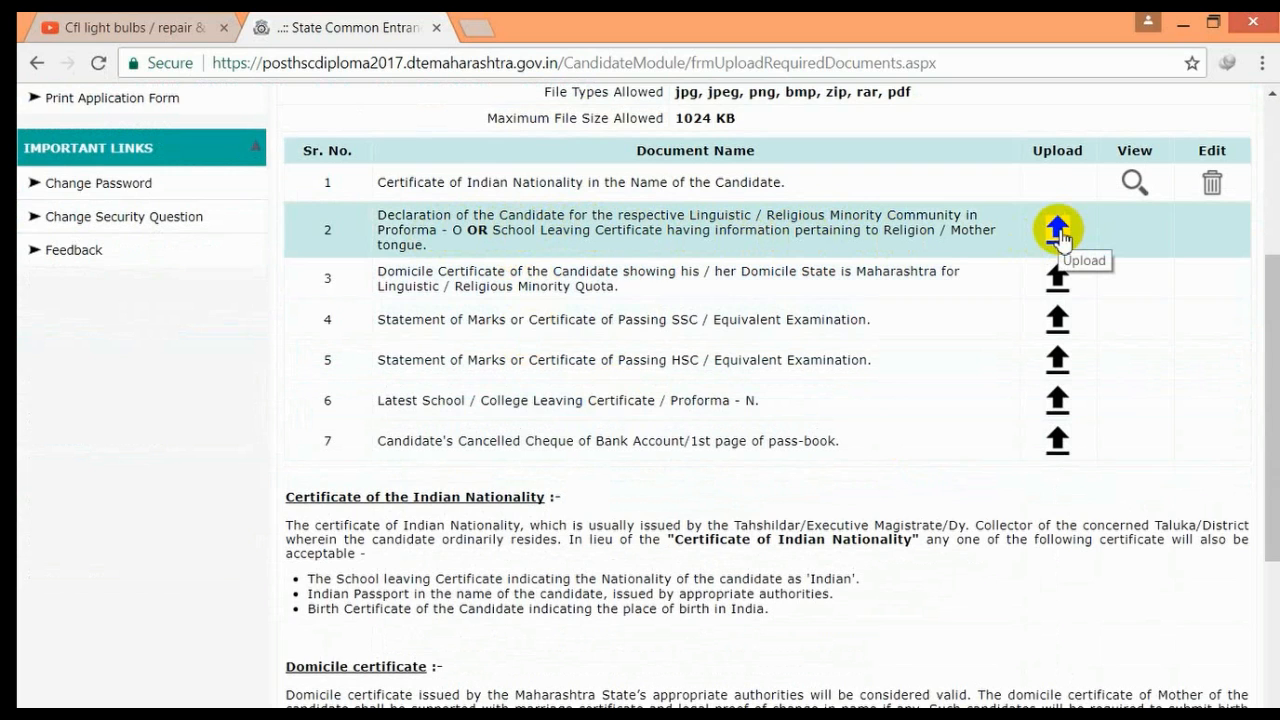
pyautogui.click(1058, 230)
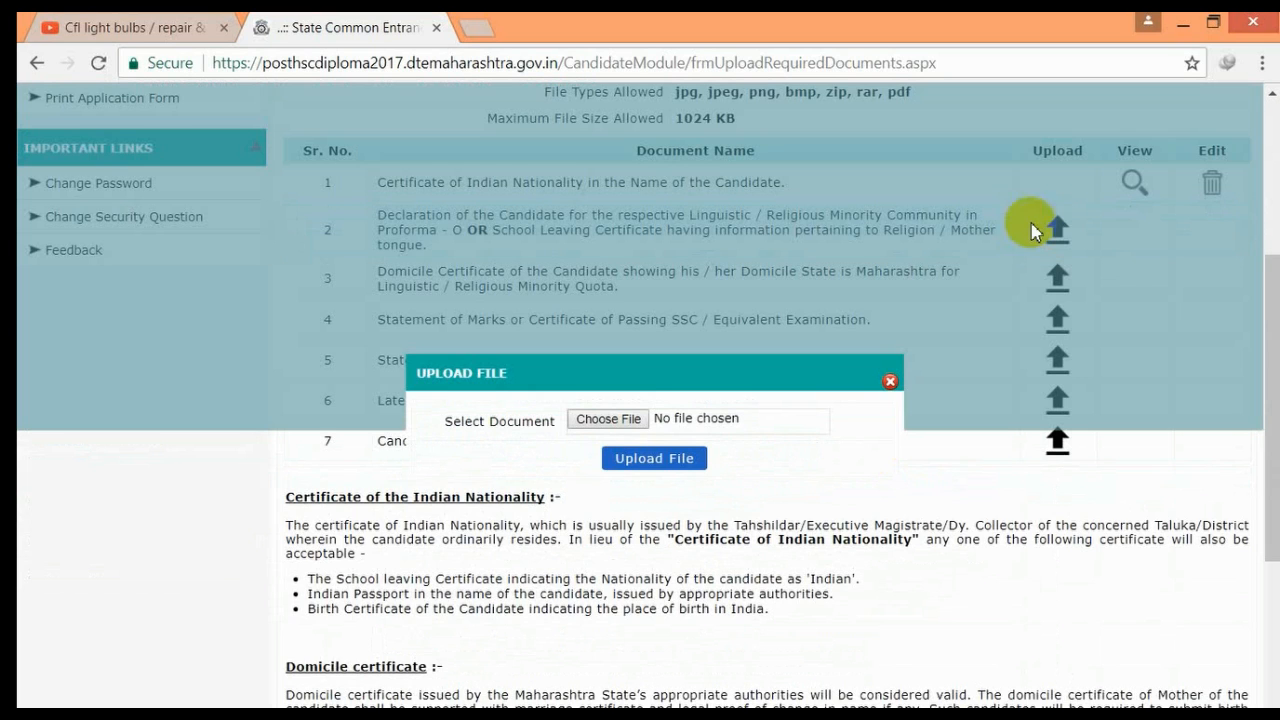
pyautogui.click(623, 417)
pyautogui.moveTo(686, 206); pyautogui.dragTo(666, 249)
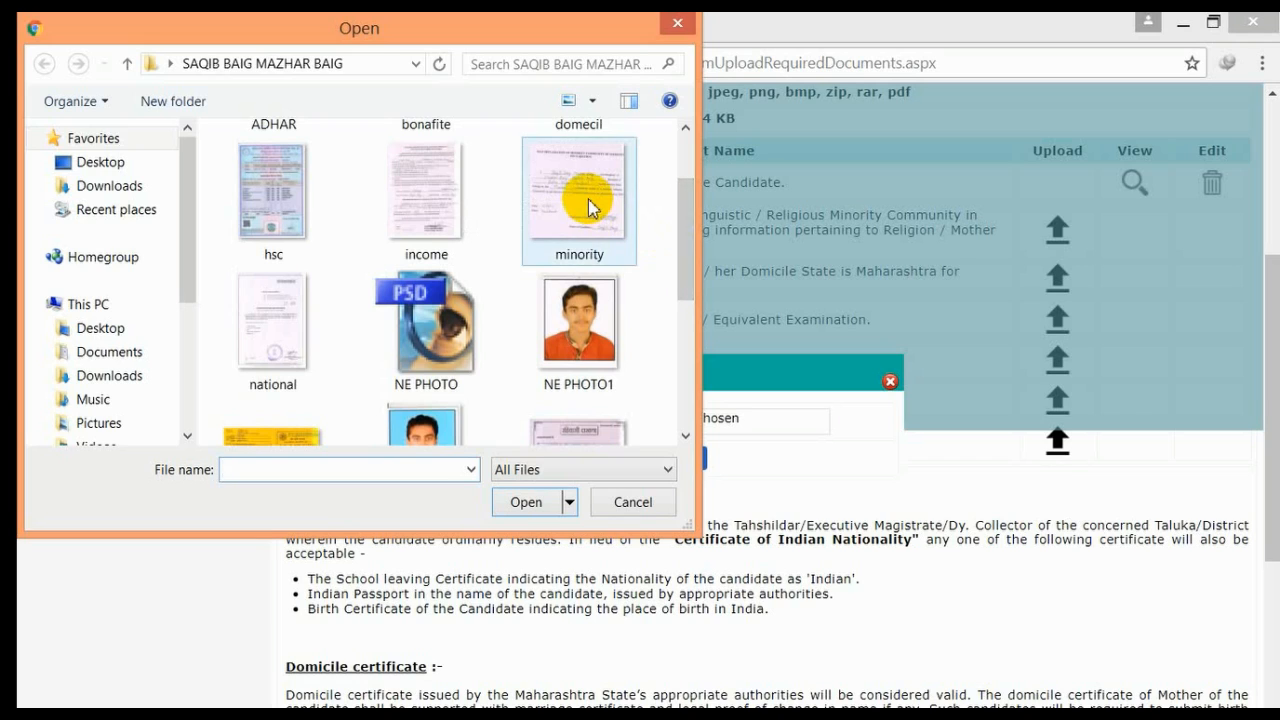
pyautogui.moveTo(685, 262); pyautogui.dragTo(666, 214)
pyautogui.click(610, 250)
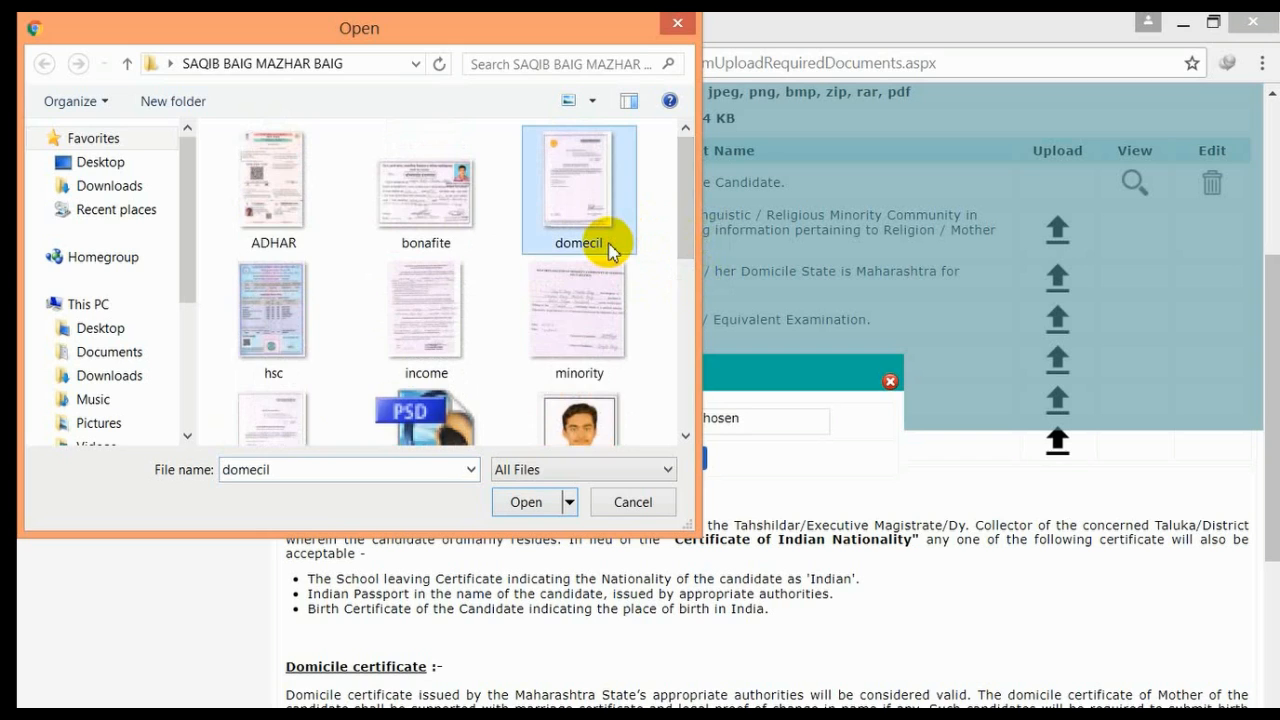
pyautogui.press('End')
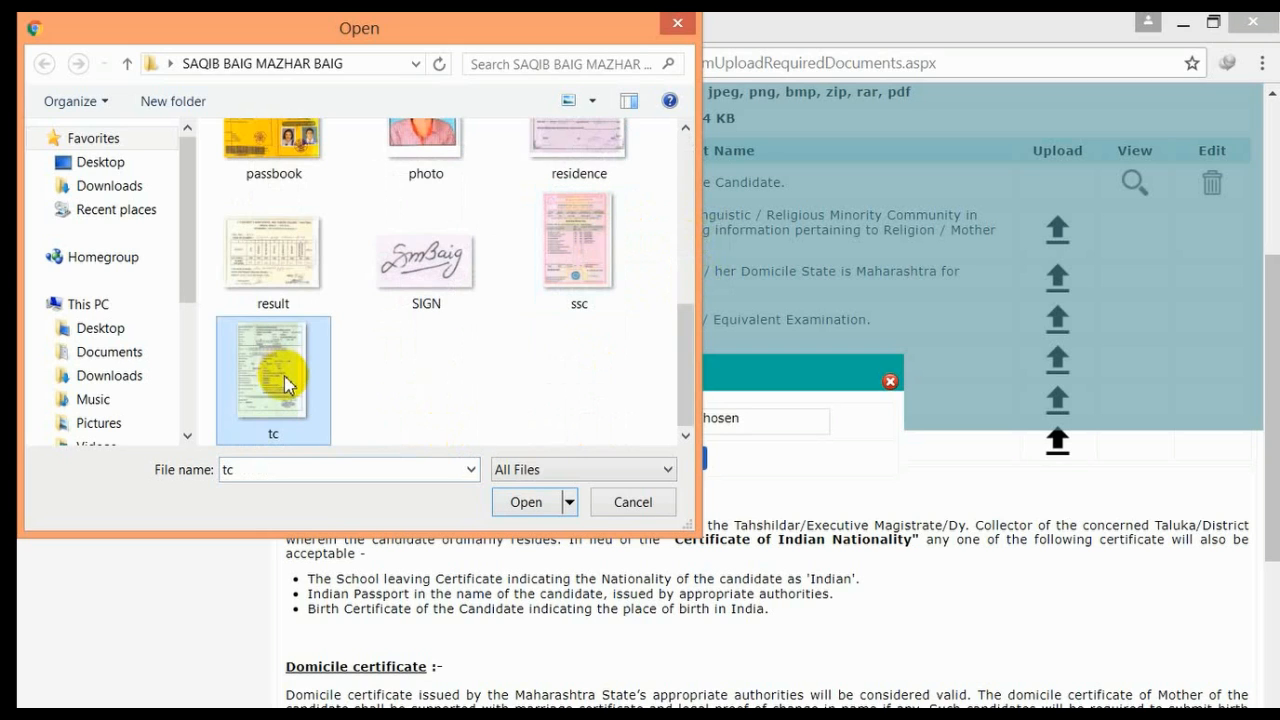
pyautogui.click(526, 501)
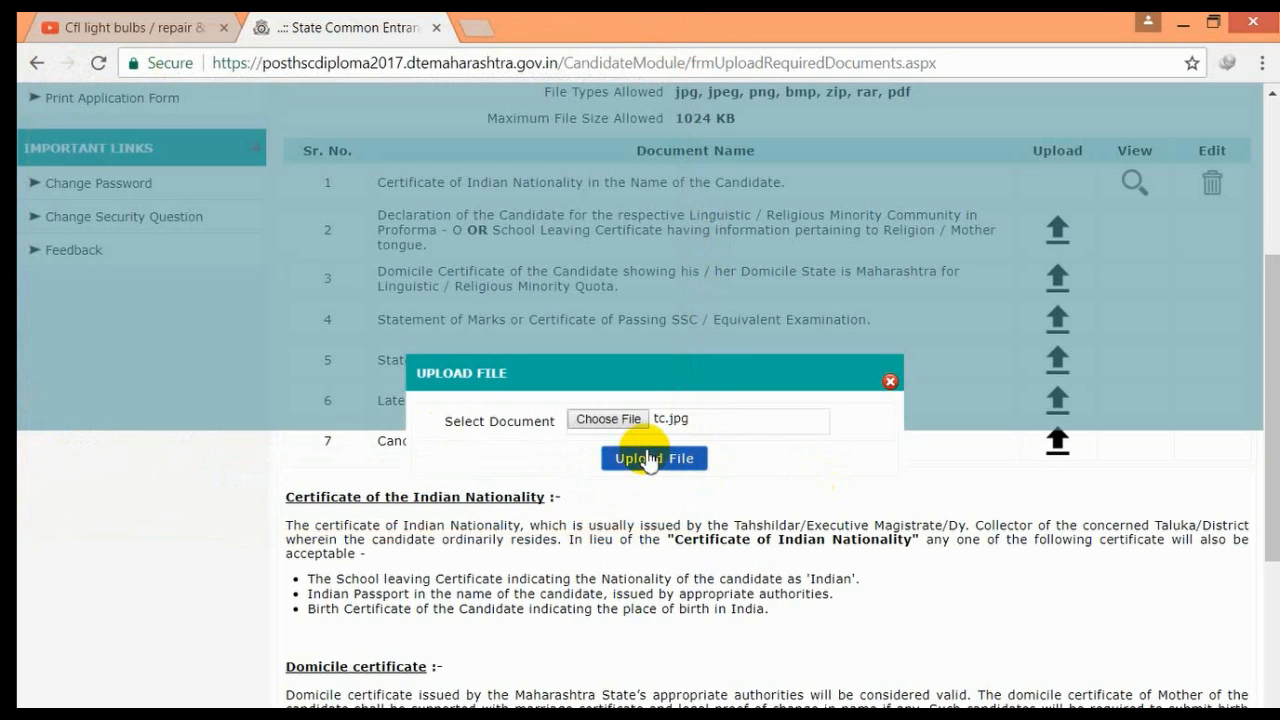
pyautogui.click(648, 459)
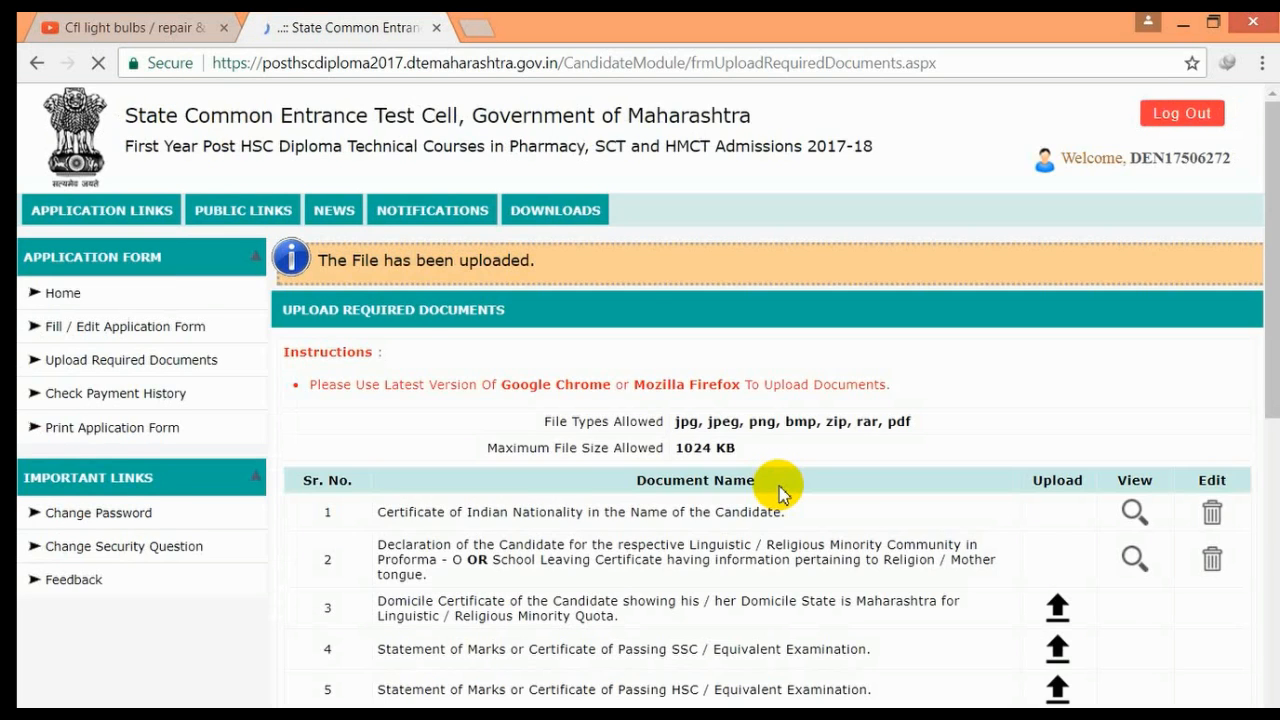
# Upload domecil.jpg as the candidate's Domicile Certificate for the Linguistic / Religious Minority Quota.
pyautogui.scroll(-3, 779, 492)
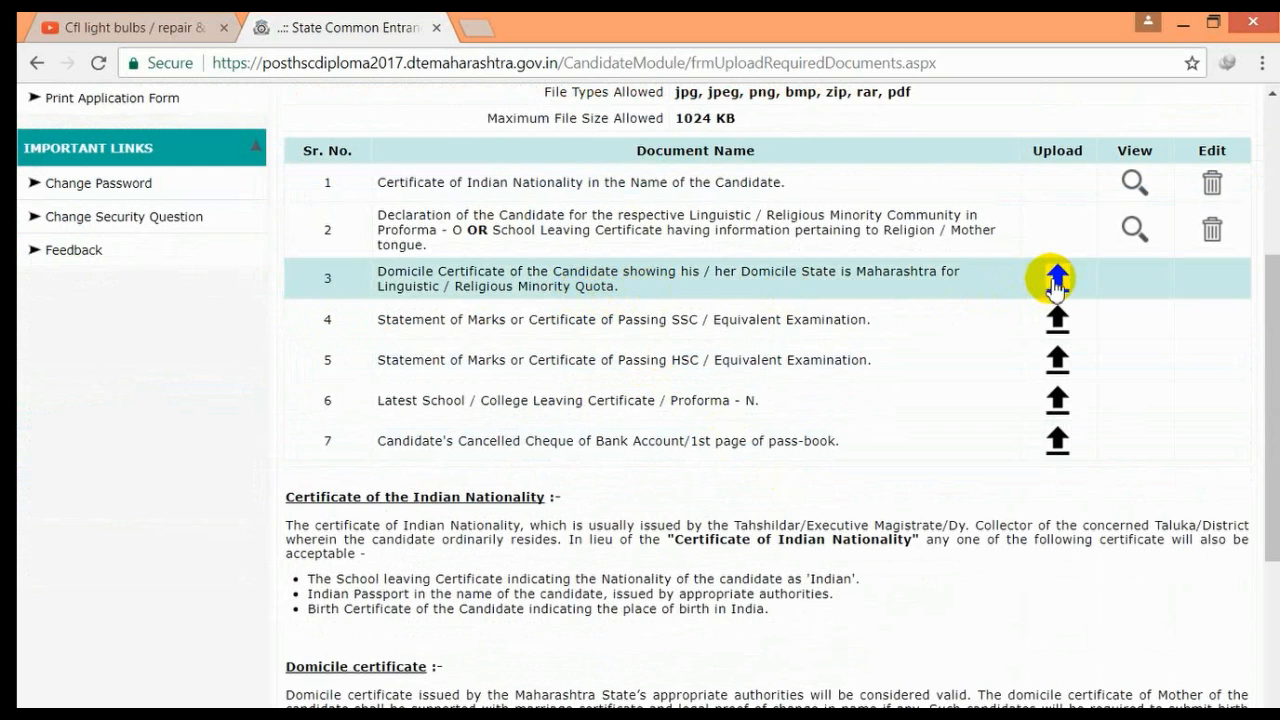
pyautogui.click(1057, 280)
pyautogui.click(608, 418)
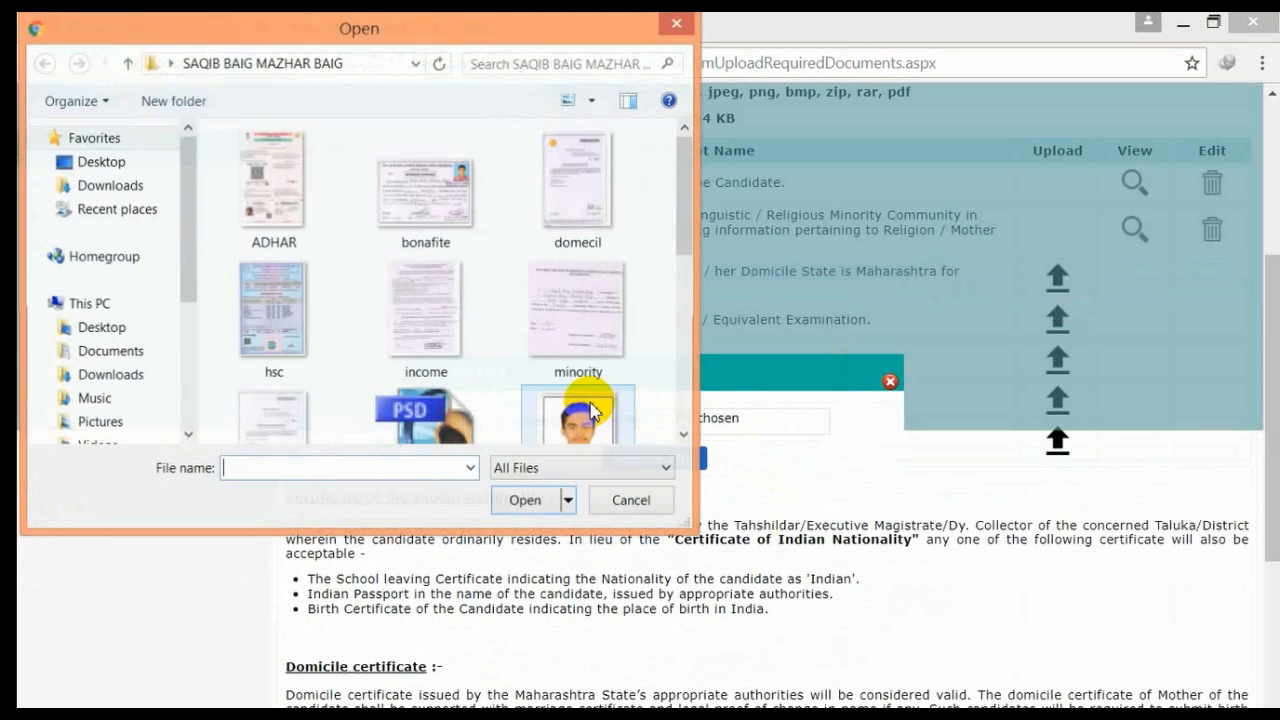
pyautogui.click(458, 316)
pyautogui.press('d')
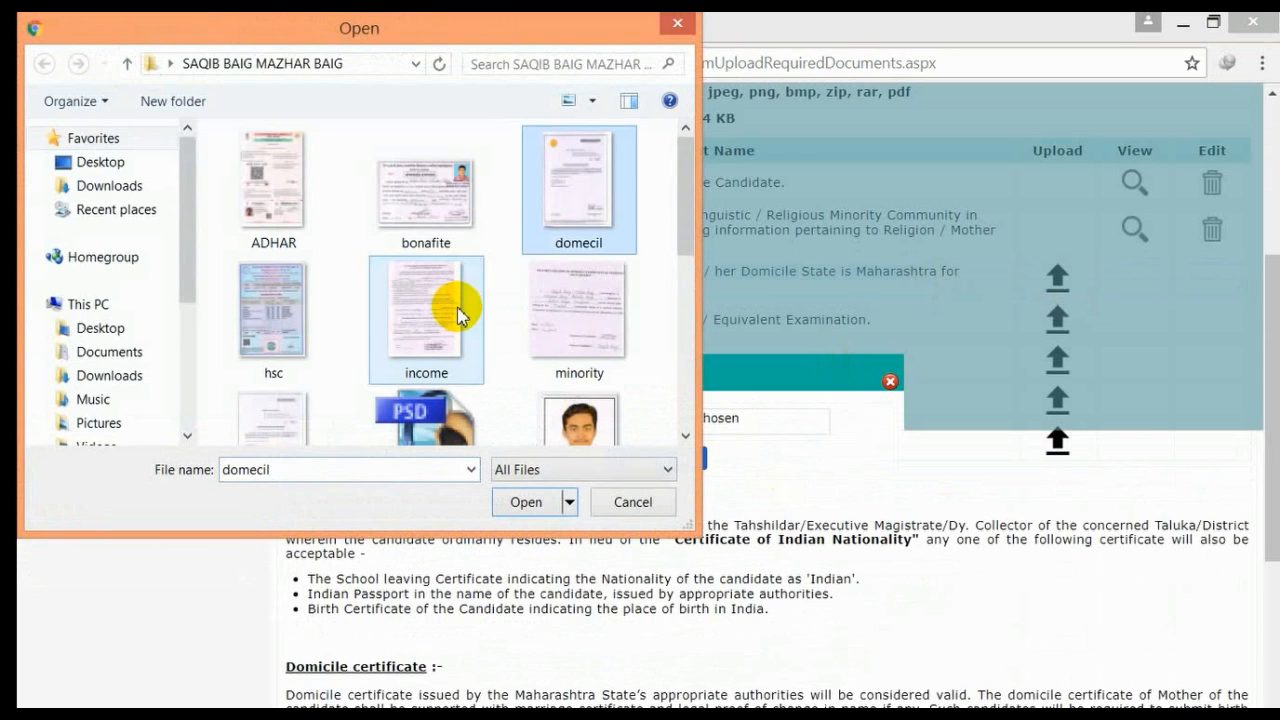
pyautogui.click(523, 507)
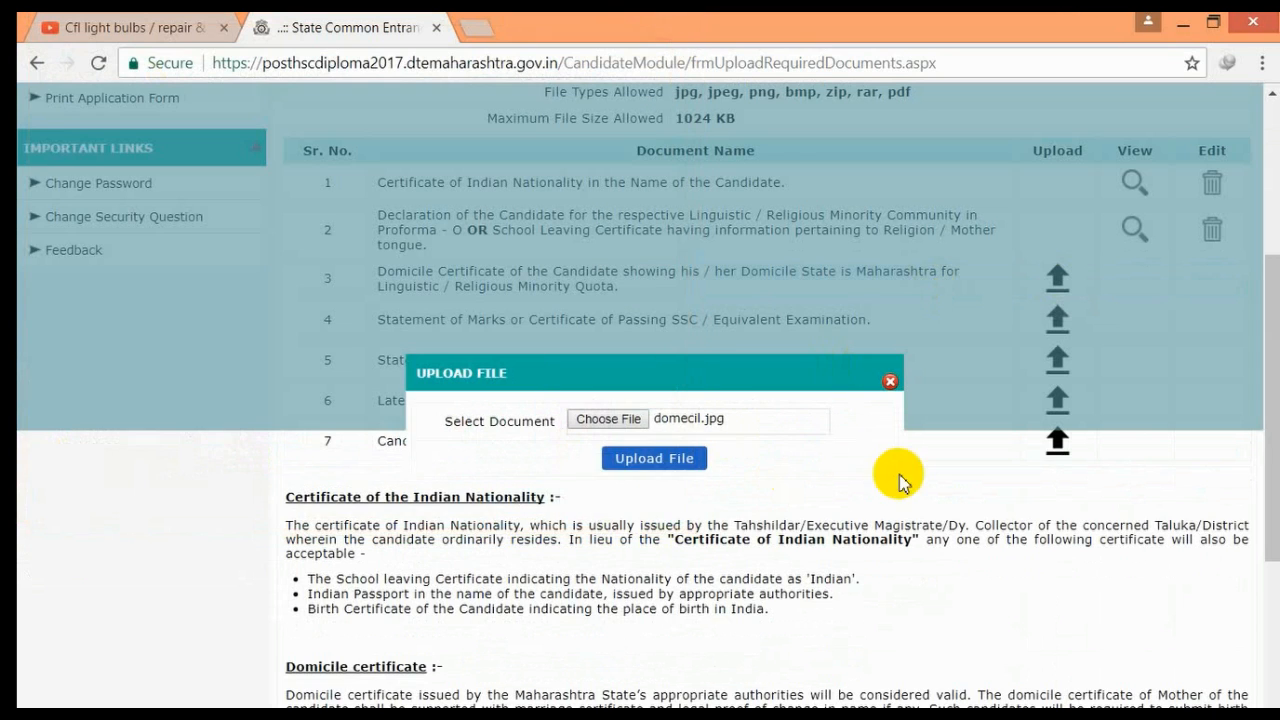
pyautogui.click(654, 458)
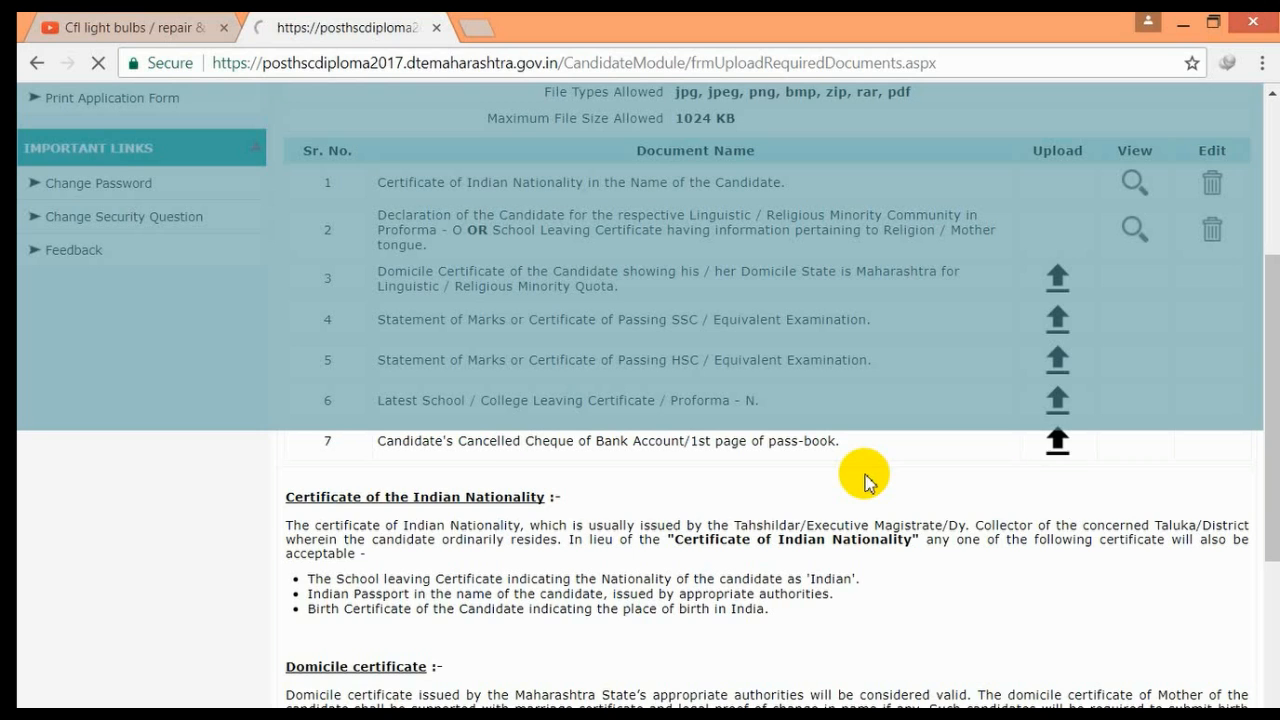
# Upload the ssc image as the statement of marks or certificate of passing the SSC / Equivalent Examination.
pyautogui.scroll(-4, 860, 480)
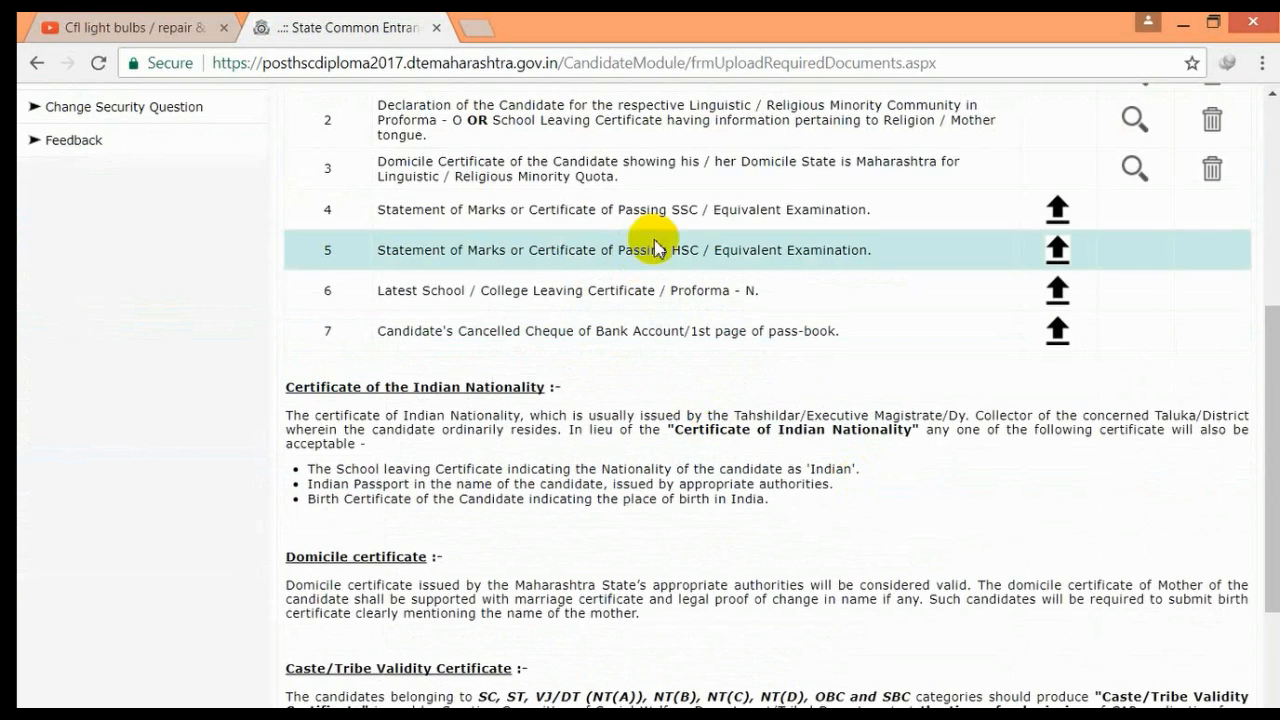
pyautogui.click(1057, 210)
pyautogui.click(608, 418)
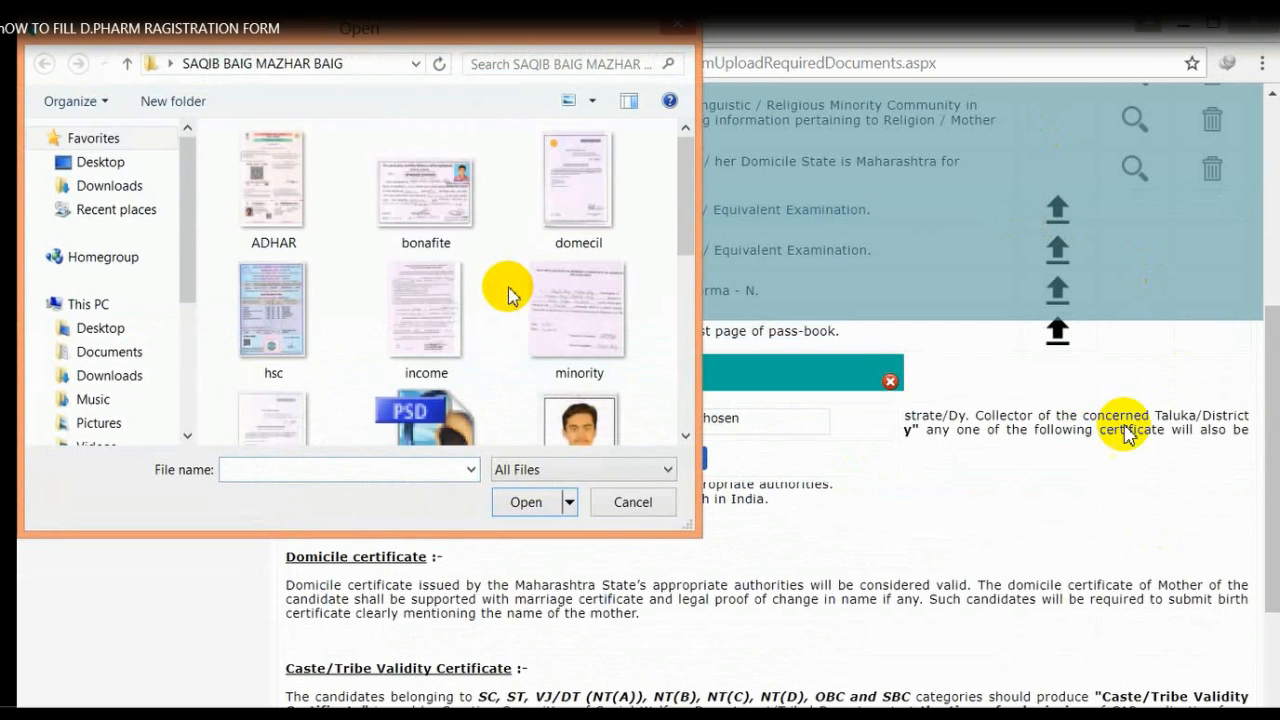
pyautogui.press('s')
pyautogui.press('s')
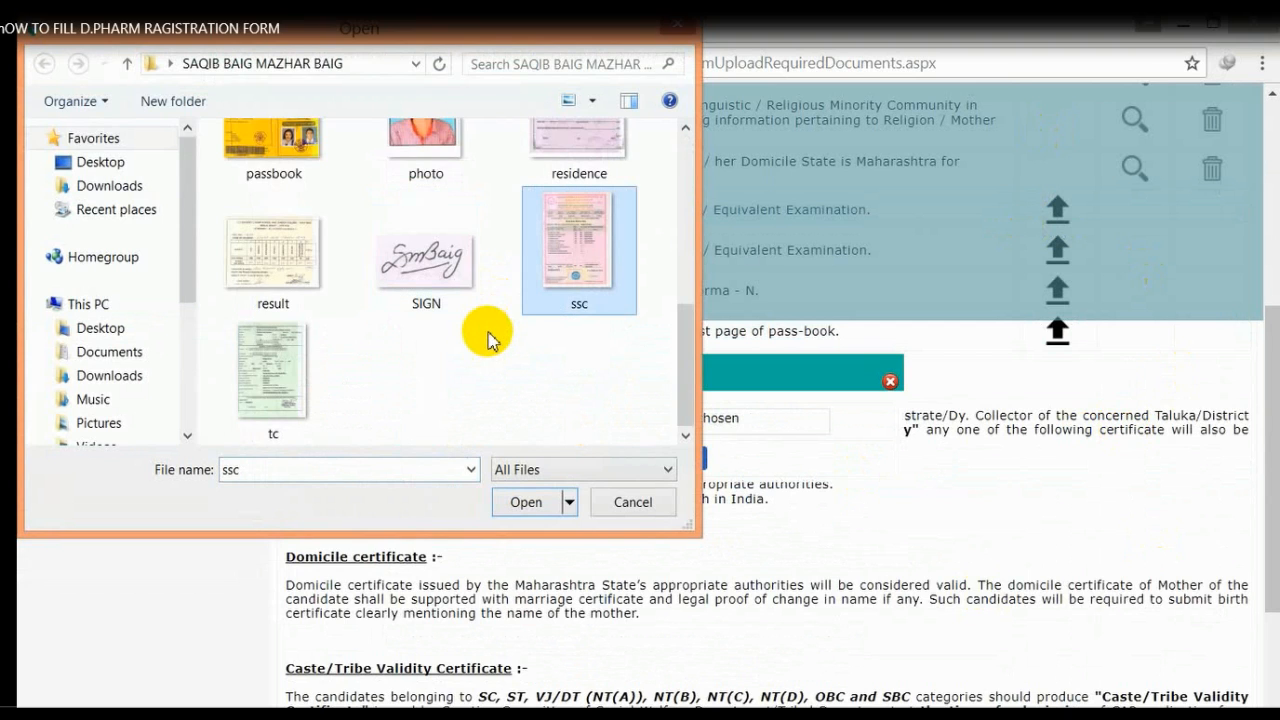
pyautogui.click(550, 503)
pyautogui.click(668, 458)
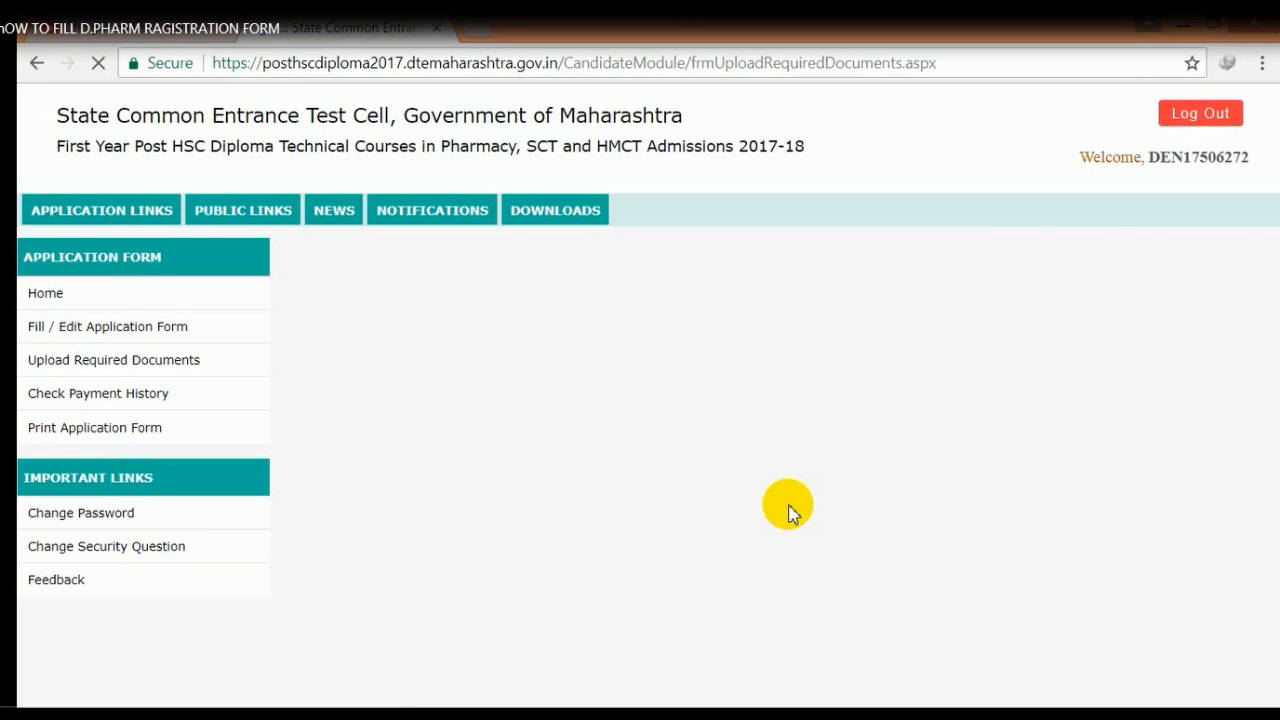
pyautogui.scroll(-5, 957, 429)
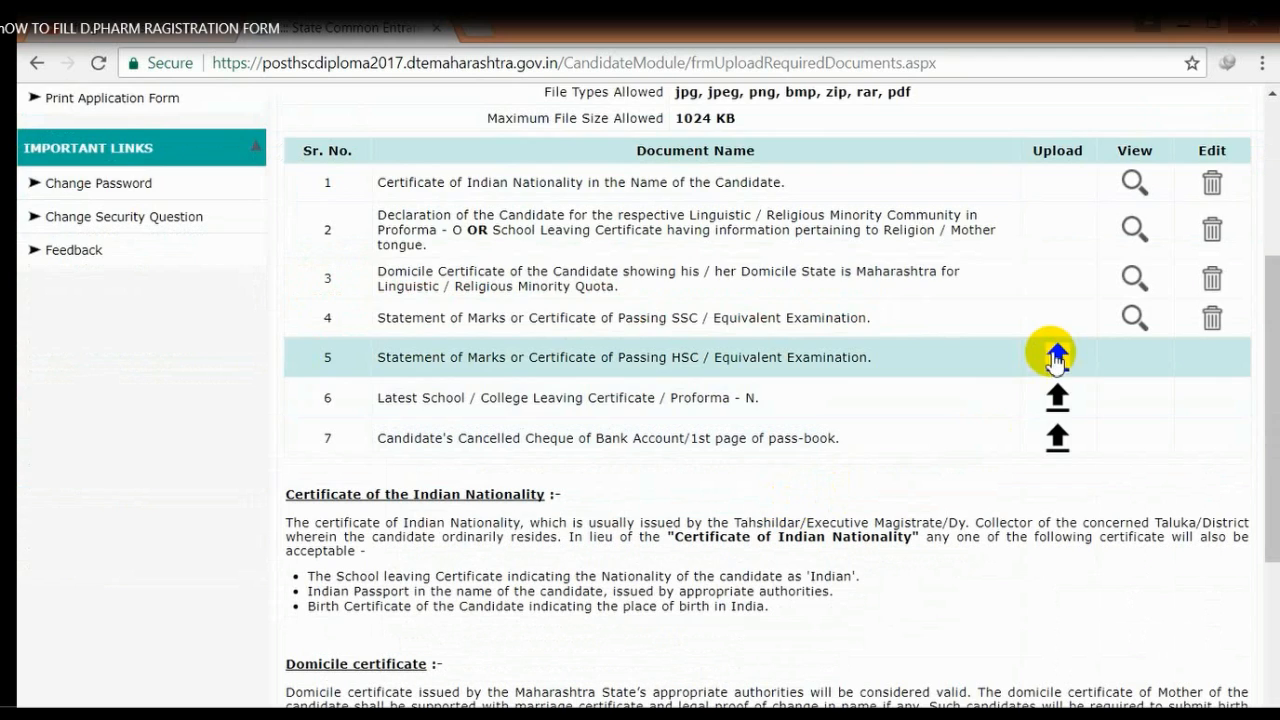
# Upload hsc.jpg as the statement of marks or certificate of passing the HSC / Equivalent Examination.
pyautogui.click(1057, 355)
pyautogui.click(600, 420)
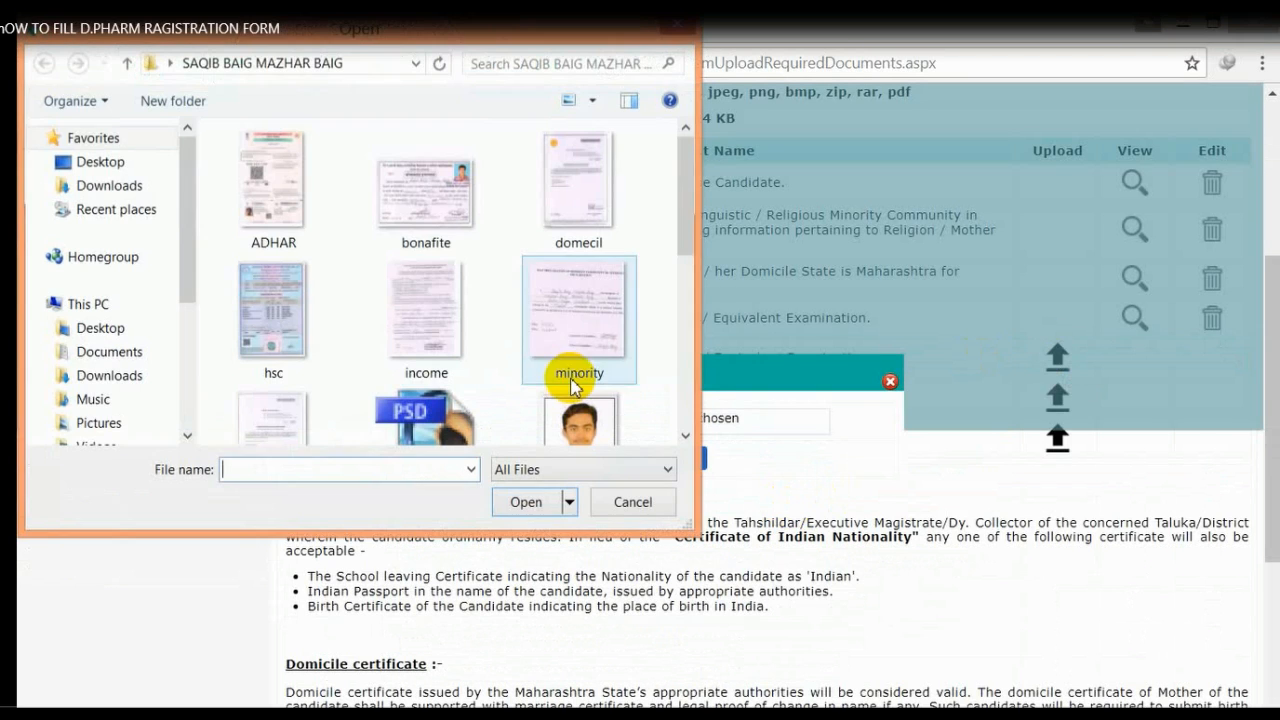
pyautogui.press('h')
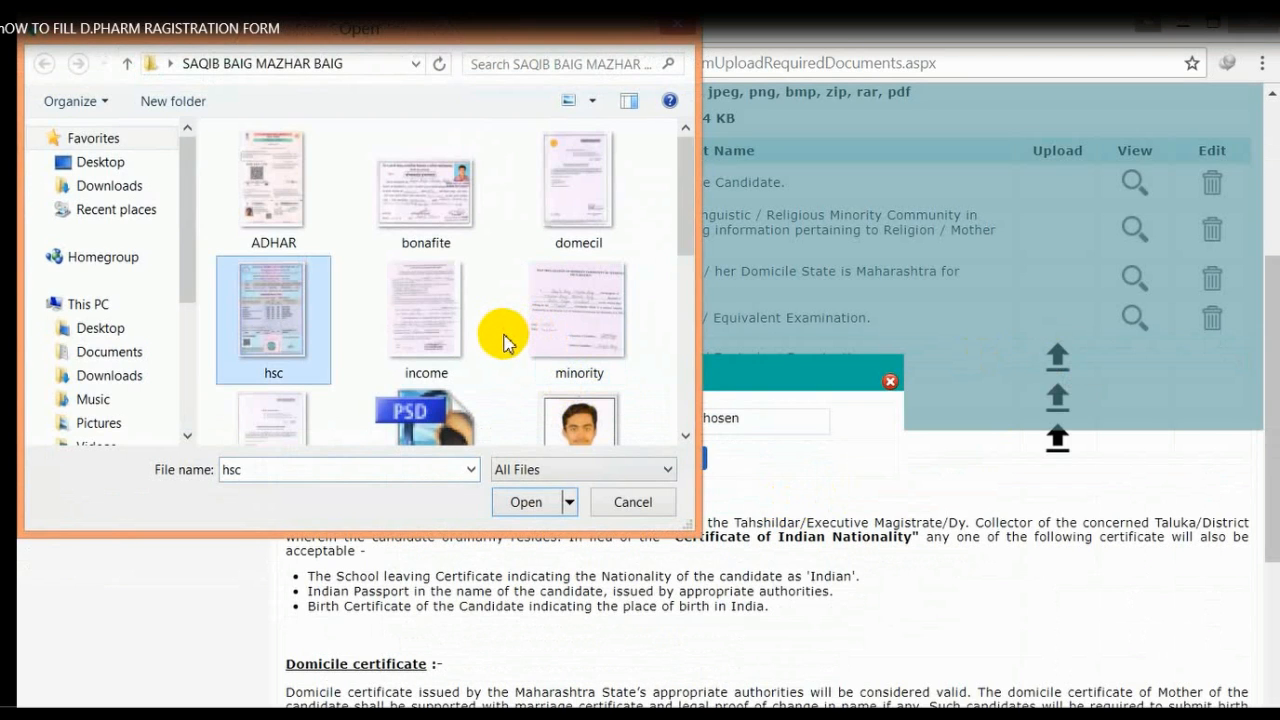
pyautogui.click(520, 500)
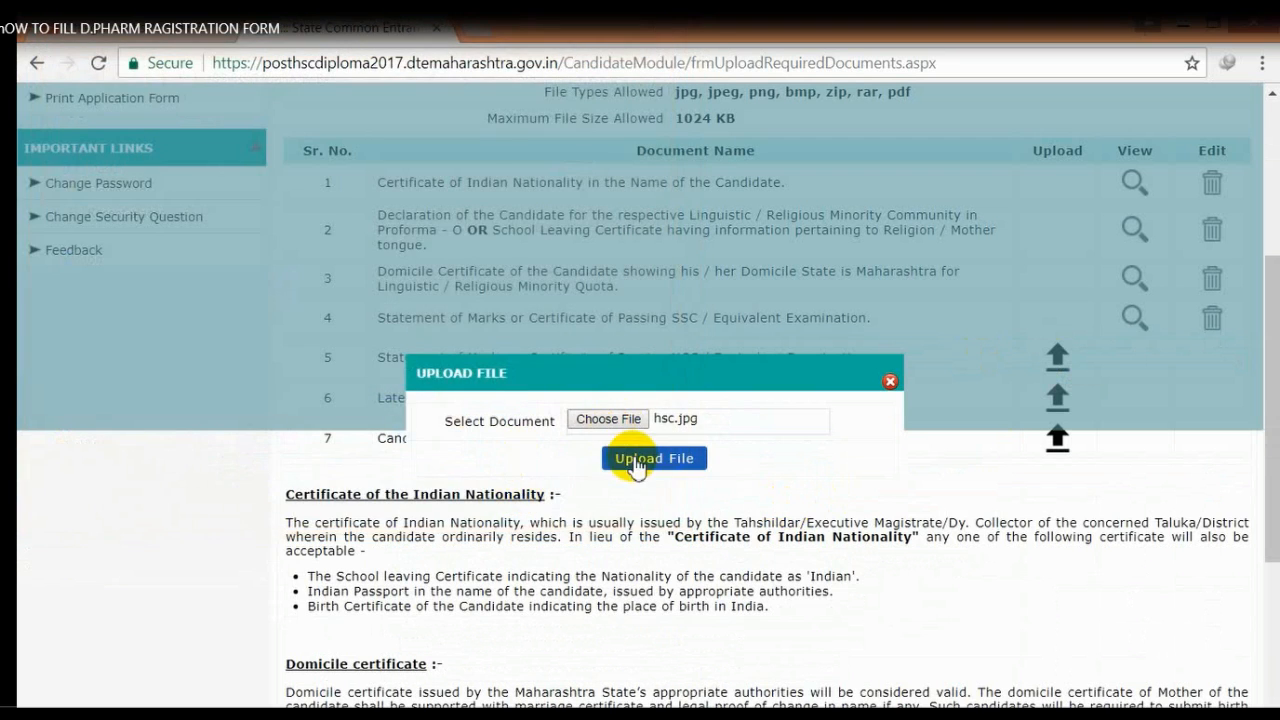
pyautogui.click(636, 462)
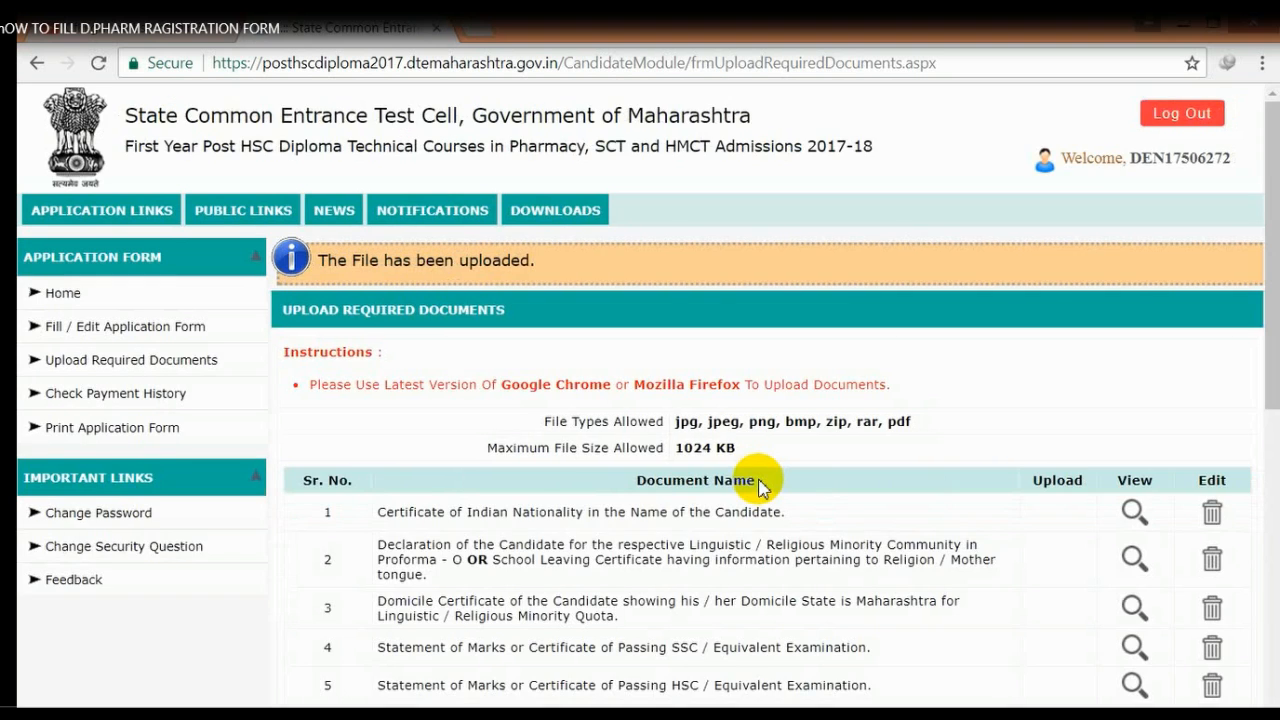
# Upload the tc image as the Latest School / College Leaving Certificate / Proforma - N.
pyautogui.scroll(-4, 758, 487)
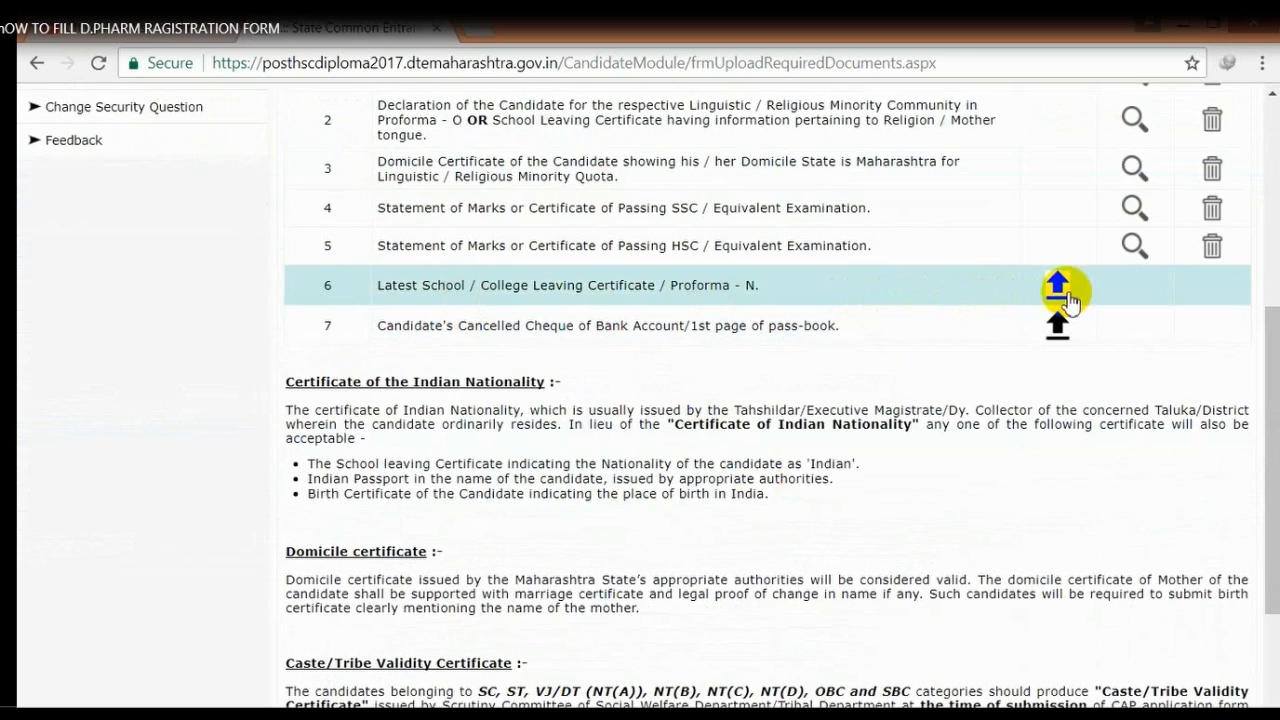
pyautogui.click(1068, 300)
pyautogui.click(592, 427)
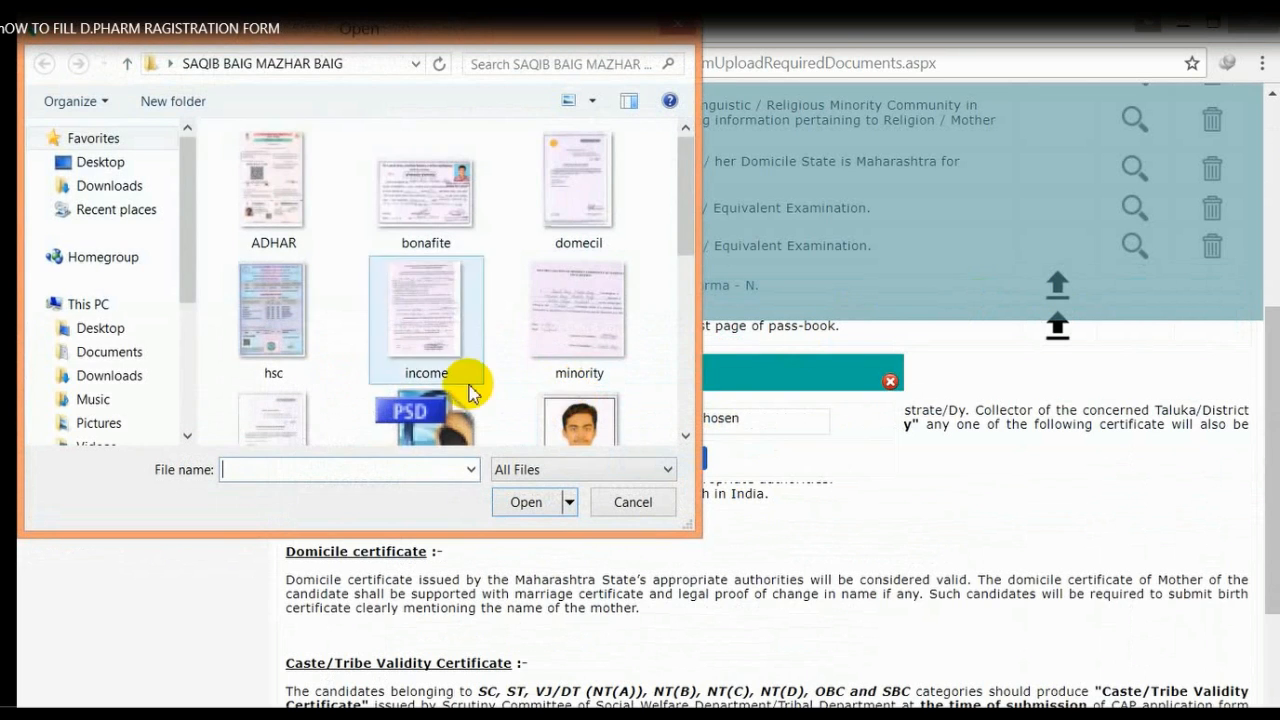
pyautogui.click(455, 393)
pyautogui.press('t')
pyautogui.click(513, 495)
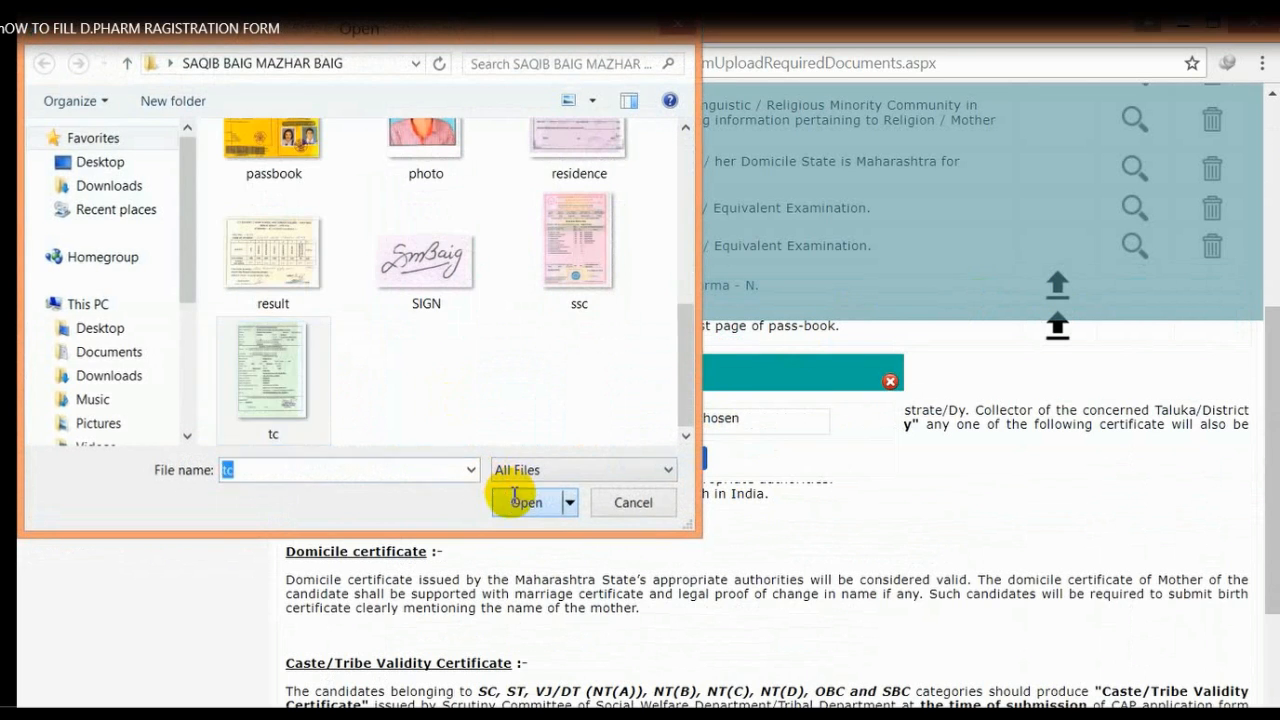
pyautogui.click(660, 459)
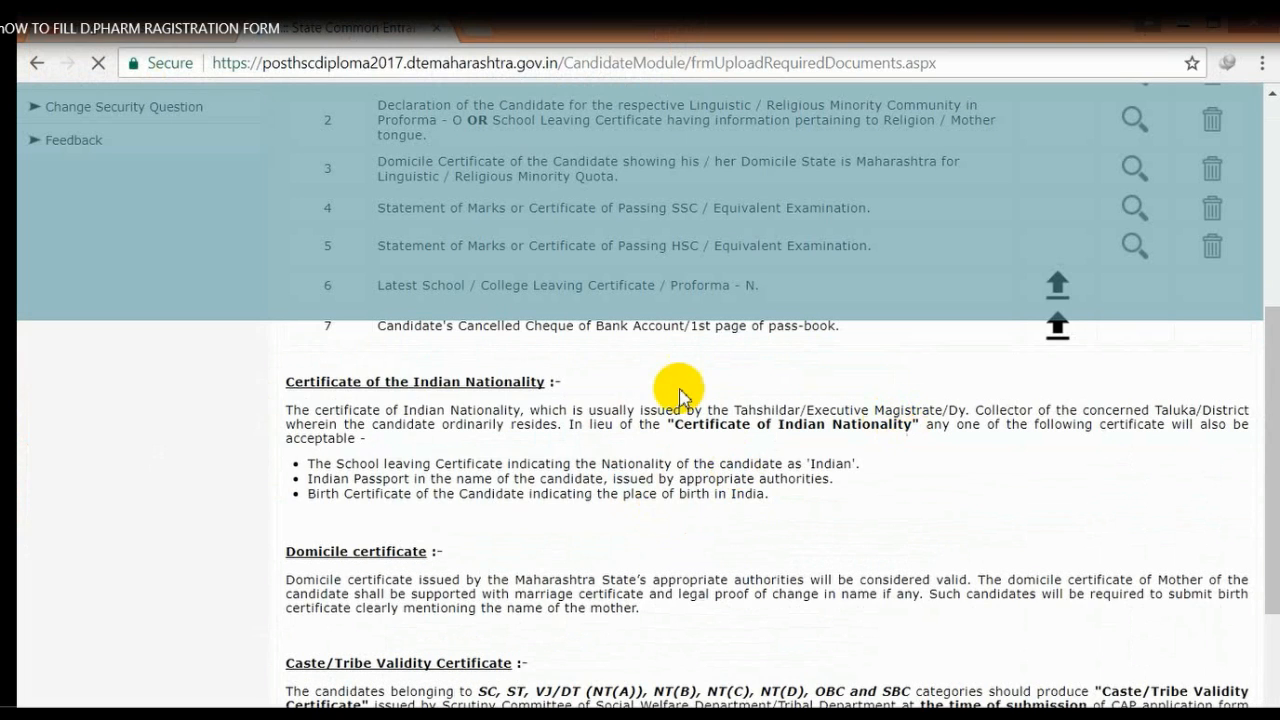
# Upload passbook.jpg for the candidate's cancelled cheque or first page of the bank pass-book.
pyautogui.scroll(-4, 806, 376)
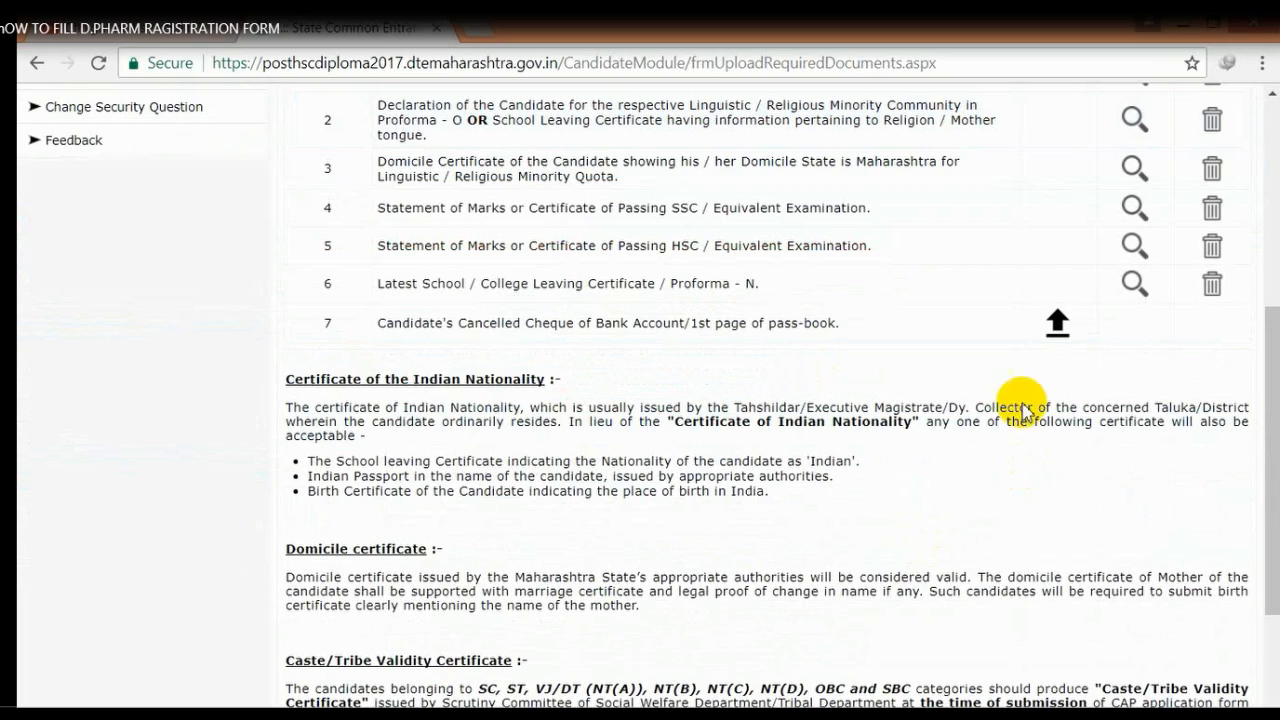
pyautogui.click(1057, 323)
pyautogui.click(605, 418)
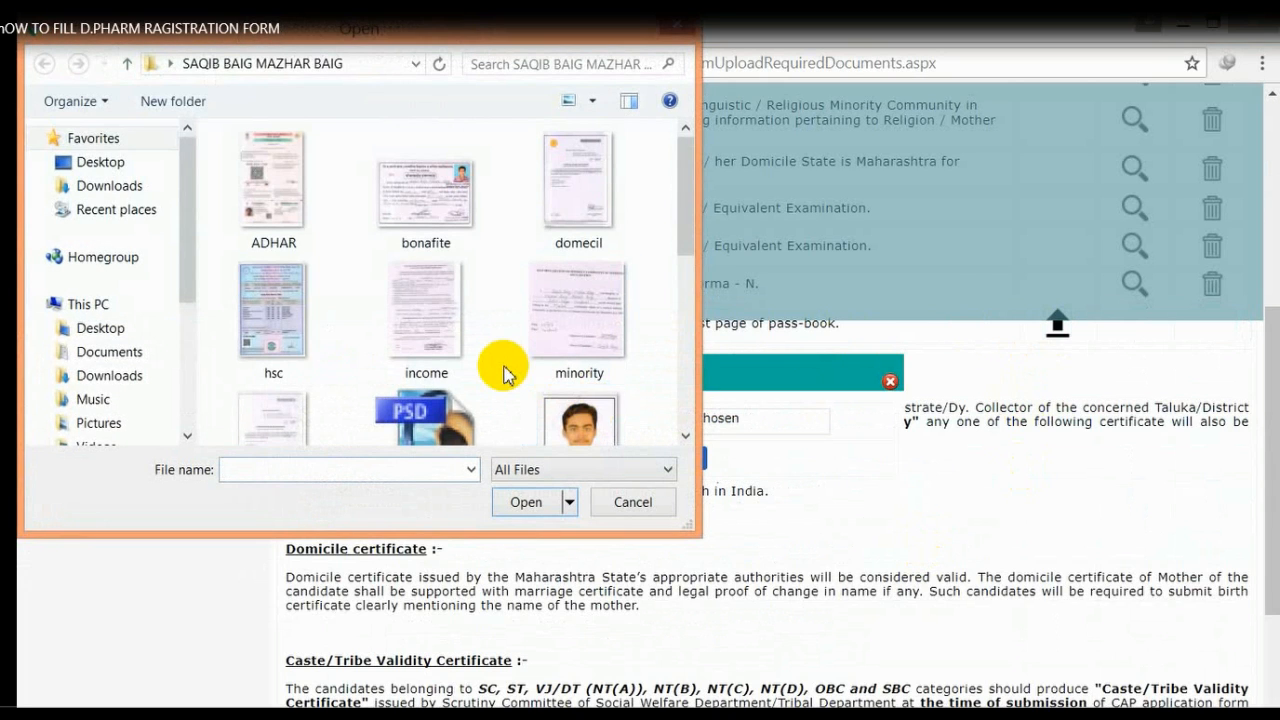
pyautogui.press('b')
pyautogui.press('p')
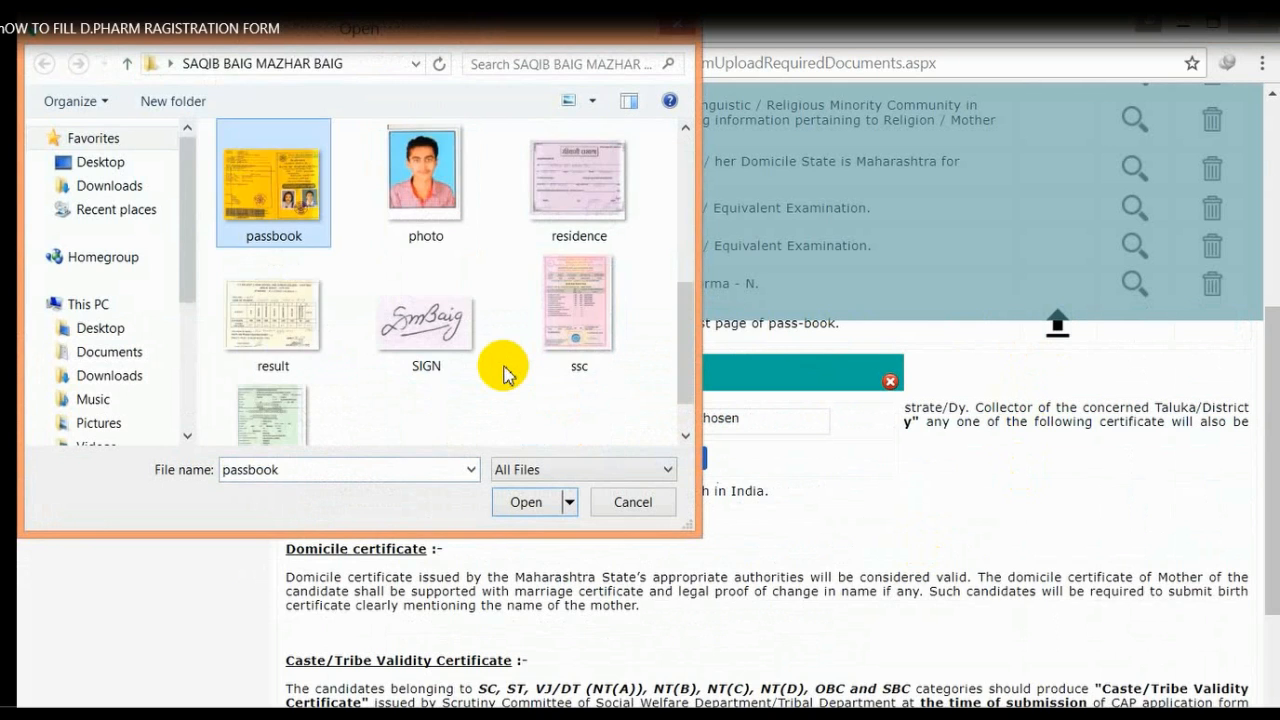
pyautogui.click(526, 502)
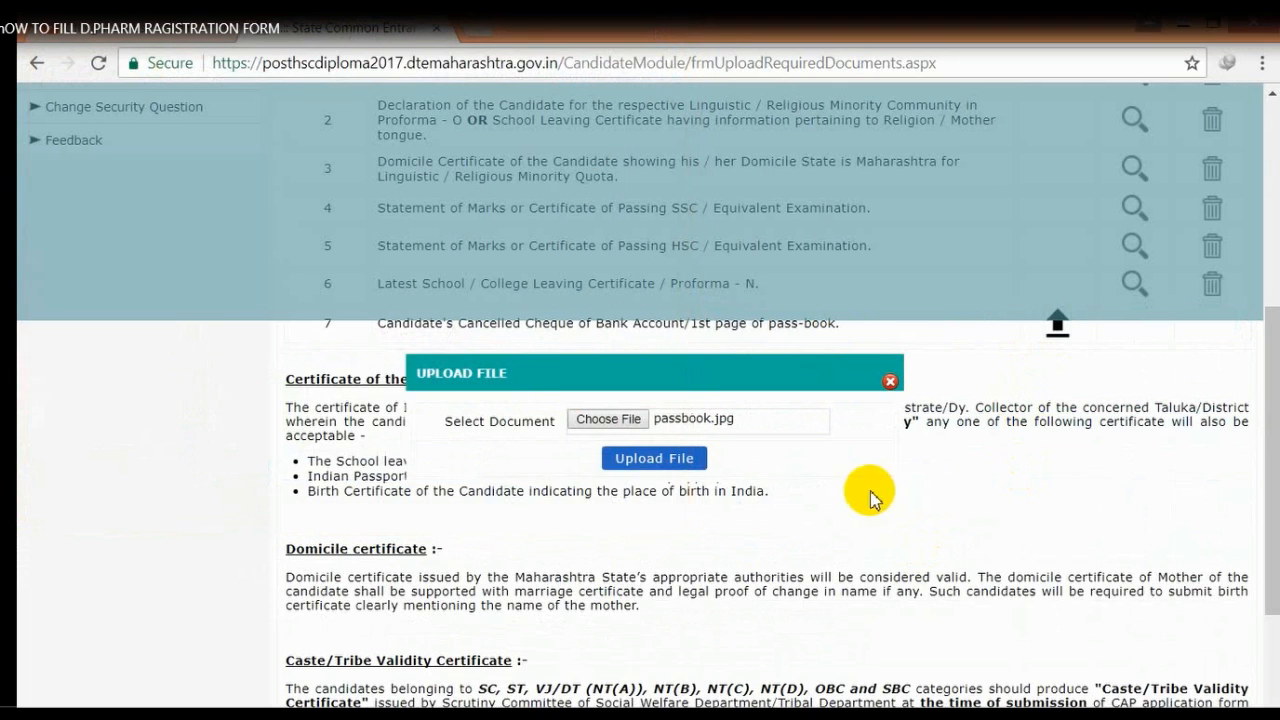
pyautogui.click(656, 461)
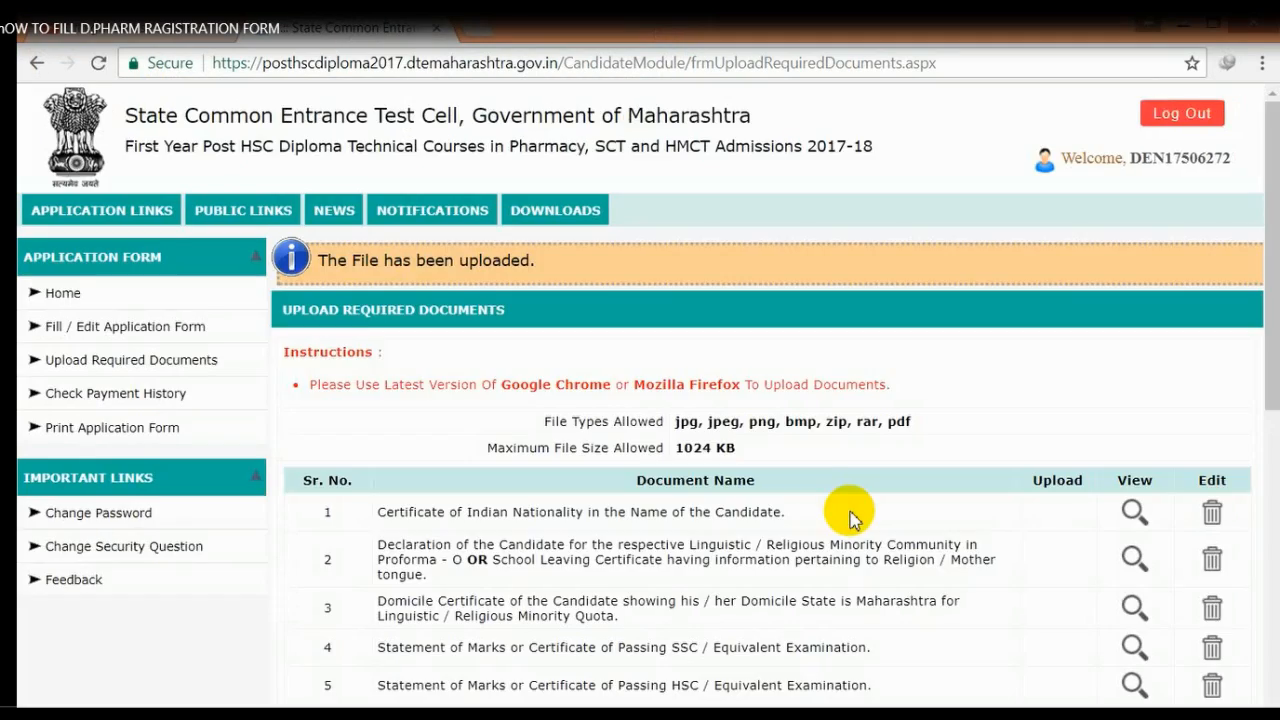
# Review the completed application form, print it on the HP LaserJet M1005, and put its print window away.
pyautogui.scroll(-5, 850, 517)
pyautogui.scroll(-1, 825, 510)
pyautogui.scroll(6, 823, 509)
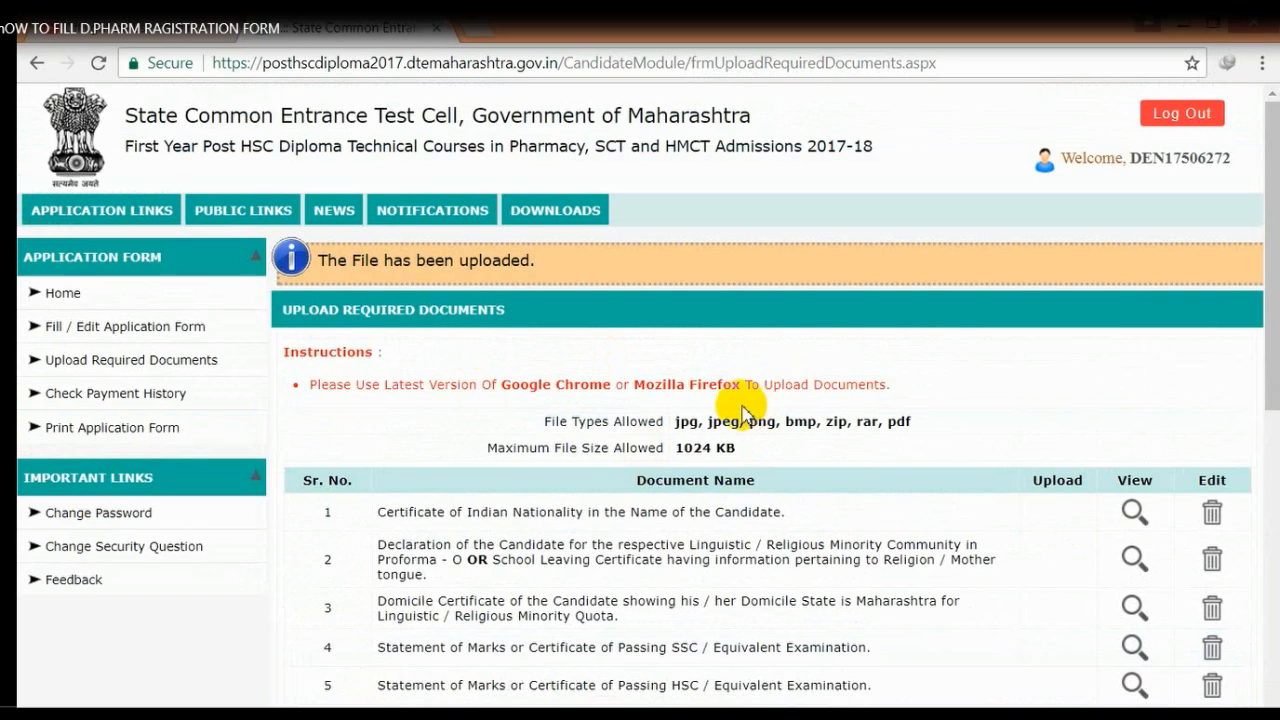
pyautogui.click(134, 427)
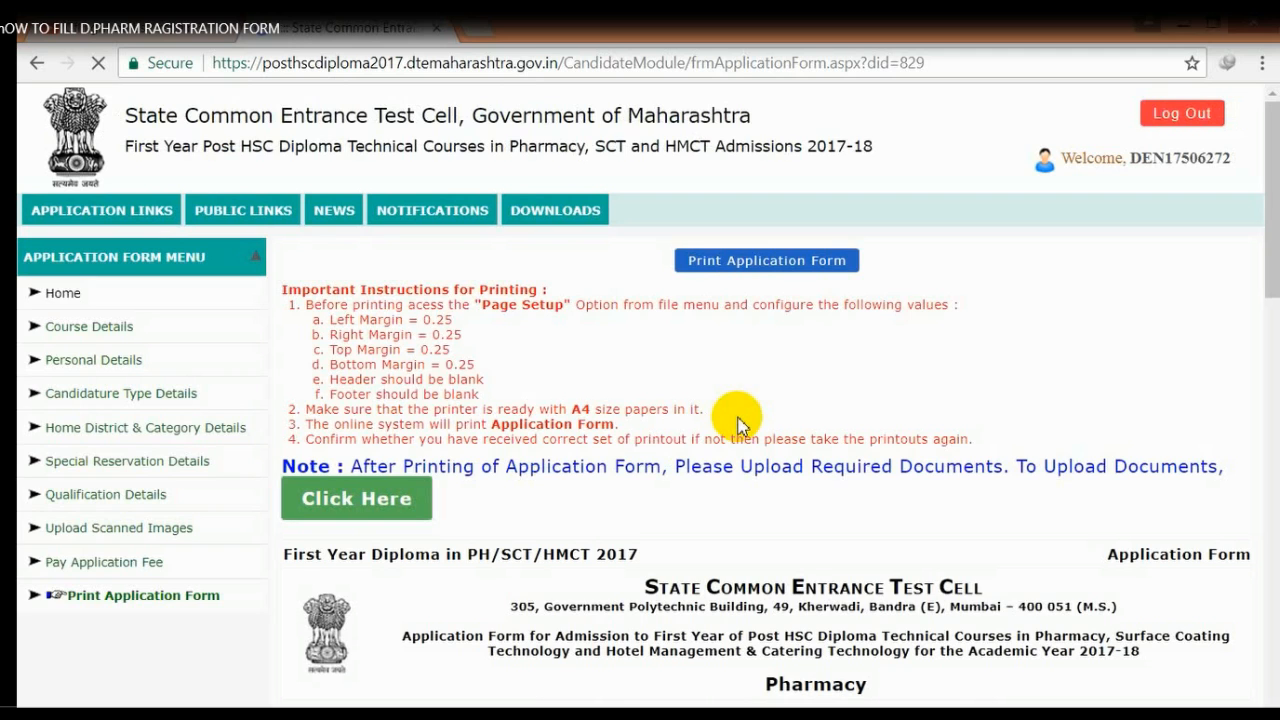
pyautogui.scroll(-10, 738, 422)
pyautogui.scroll(-3, 737, 420)
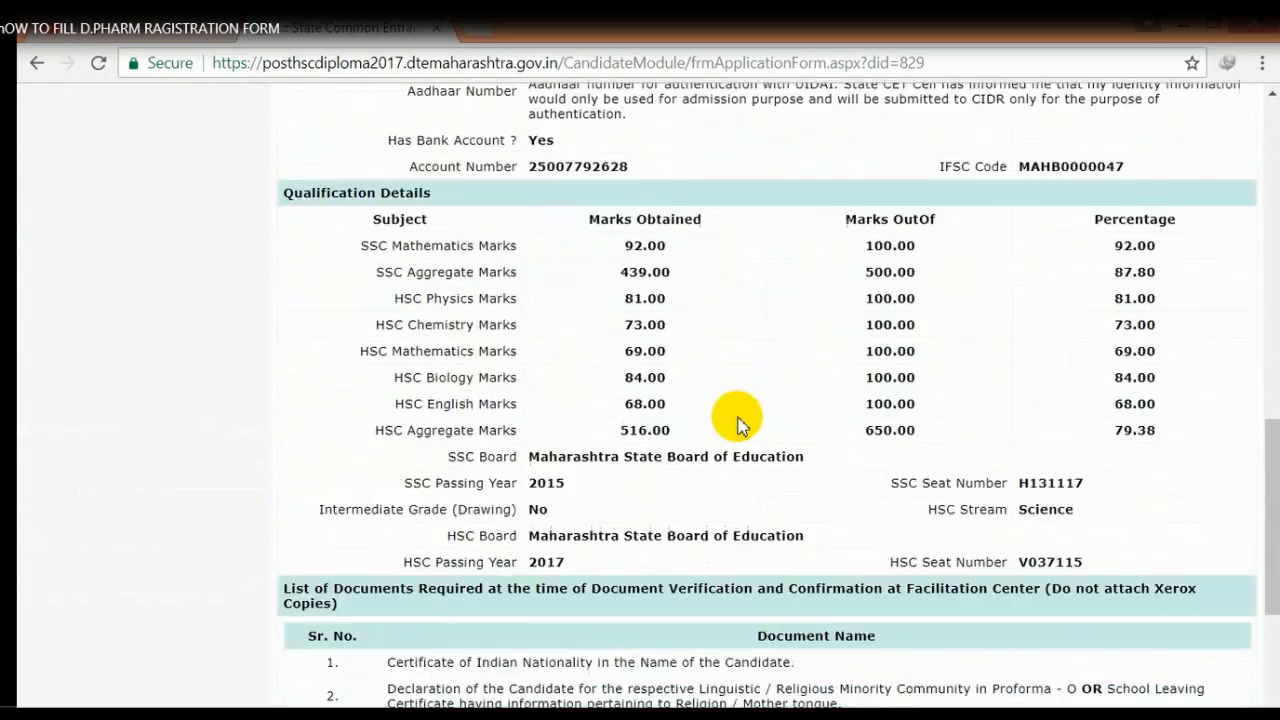
pyautogui.scroll(13, 737, 410)
pyautogui.click(772, 264)
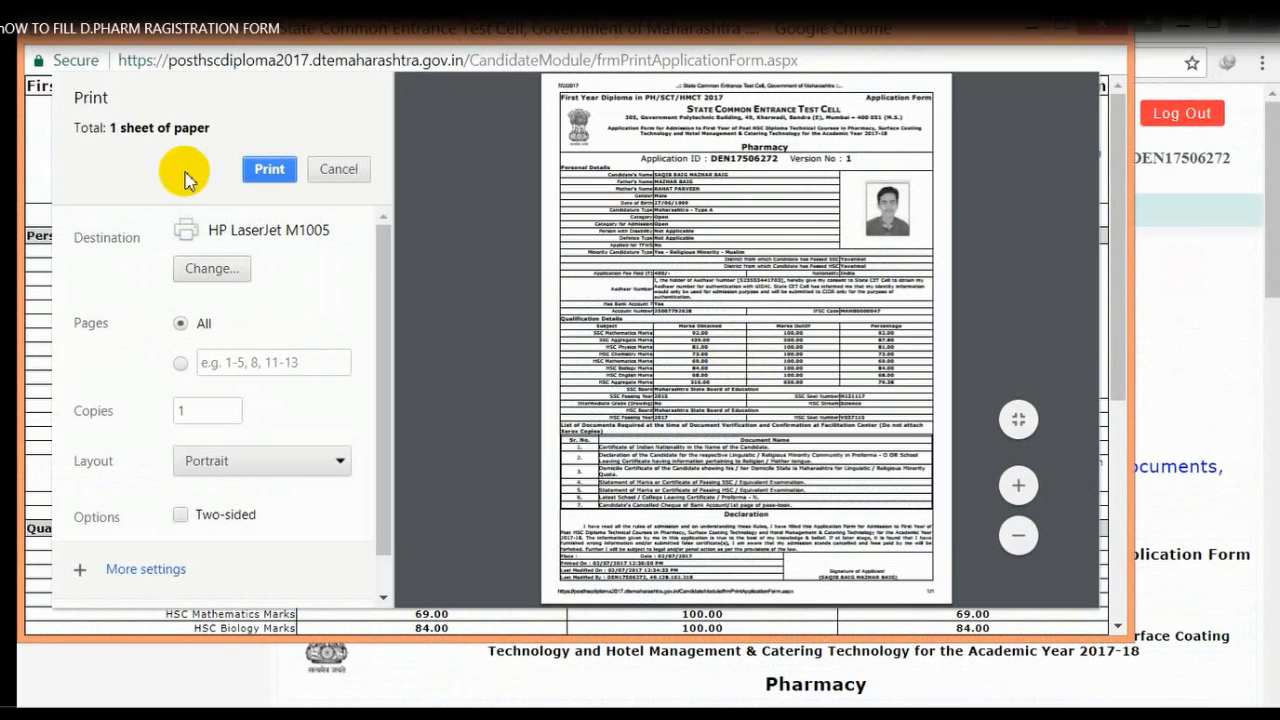
pyautogui.click(289, 177)
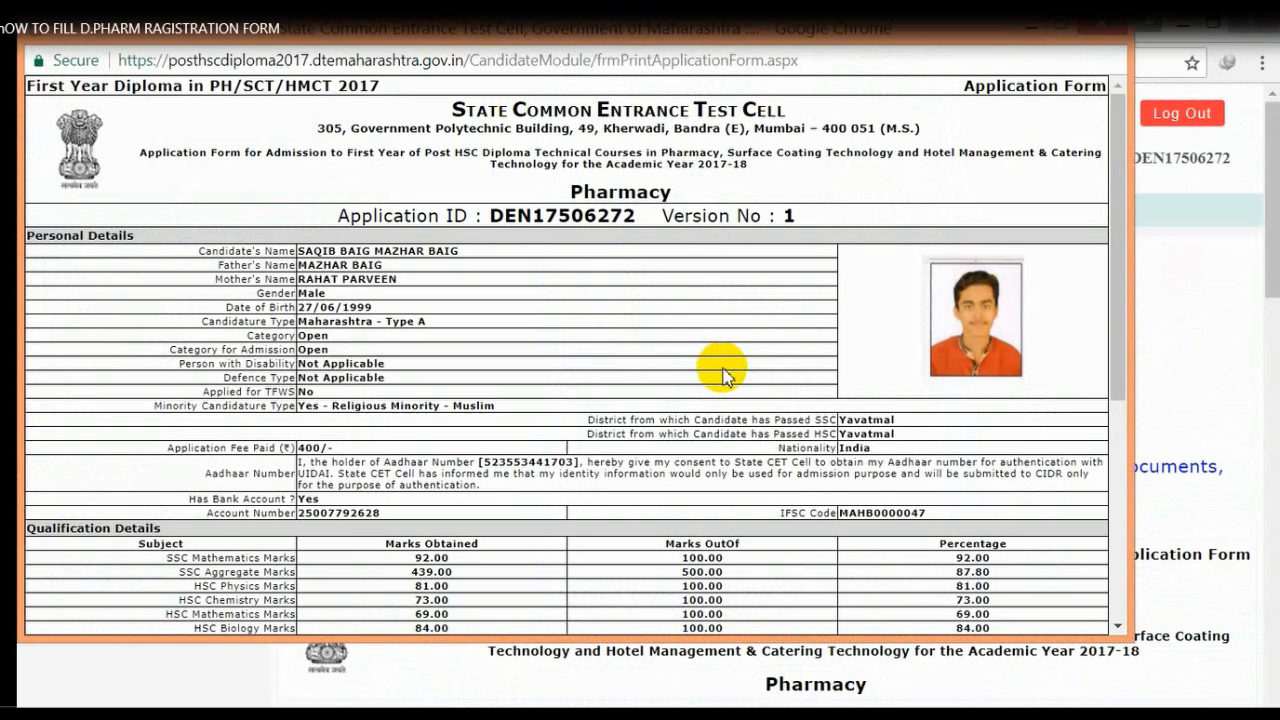
pyautogui.click(1032, 33)
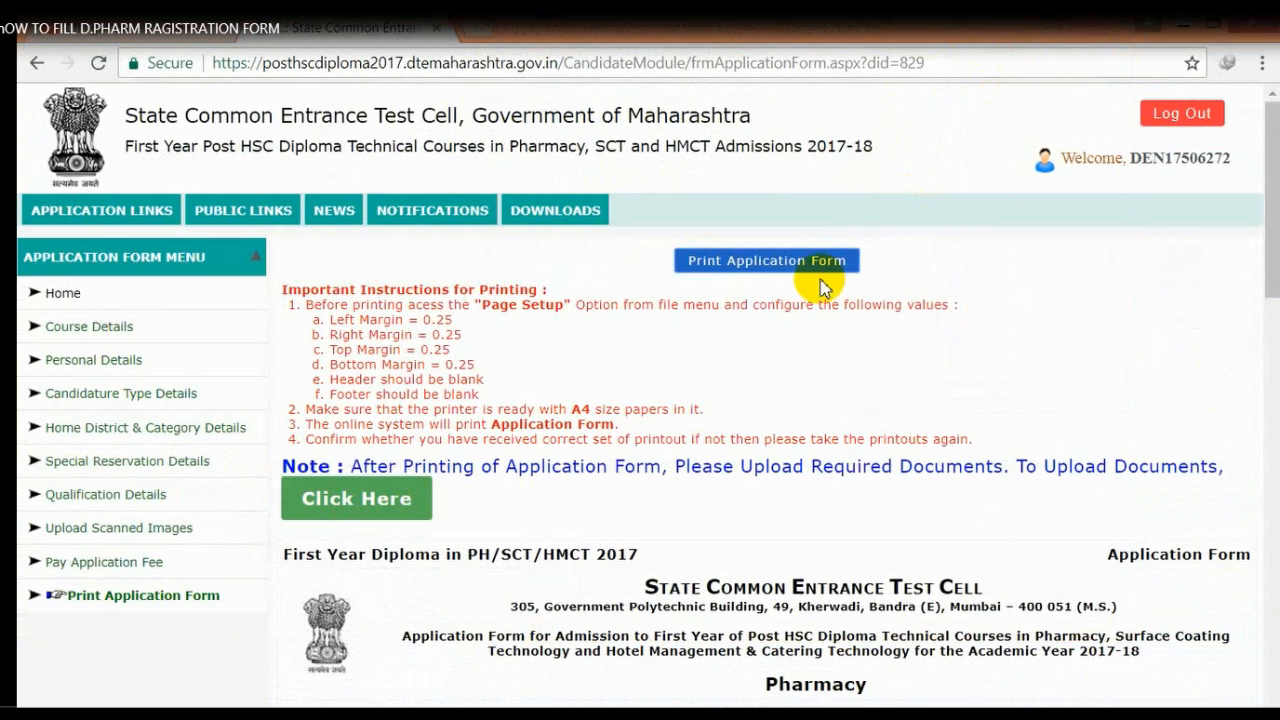
# Return to the required documents list and view the uploaded Certificate of Indian Nationality, closing the image when finished.
pyautogui.click(386, 514)
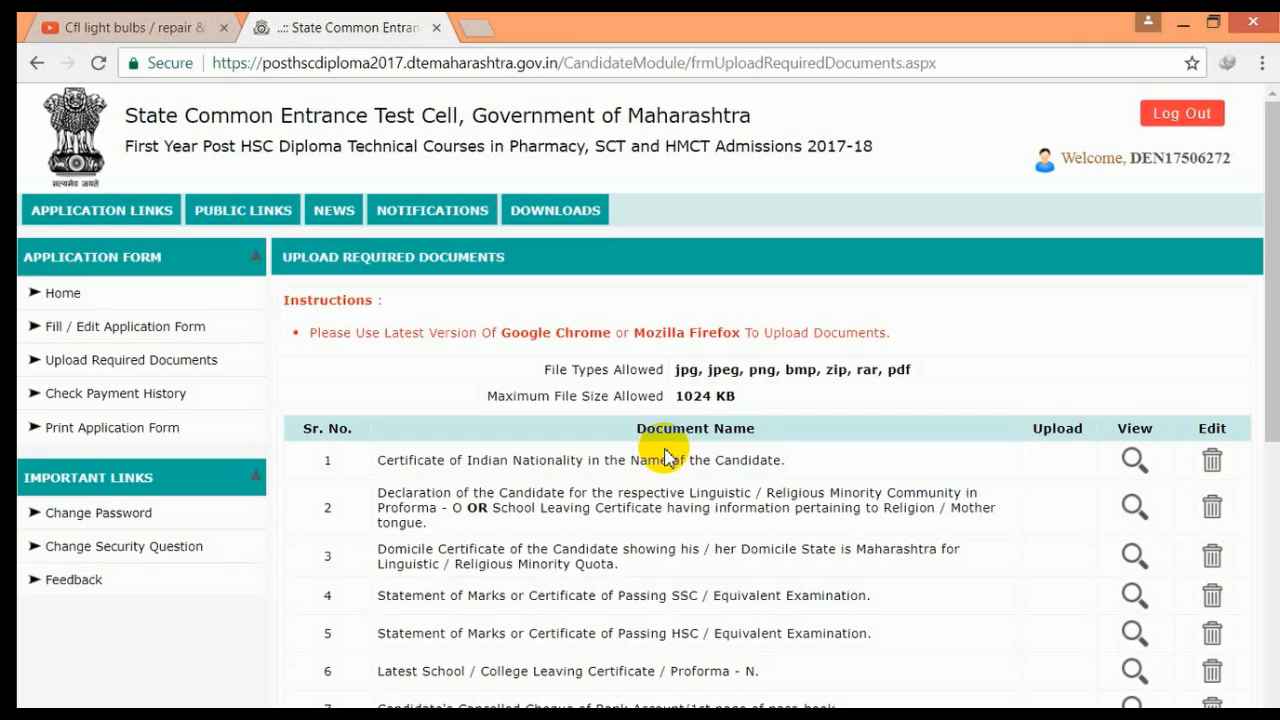
pyautogui.scroll(-5, 667, 457)
pyautogui.scroll(5, 667, 457)
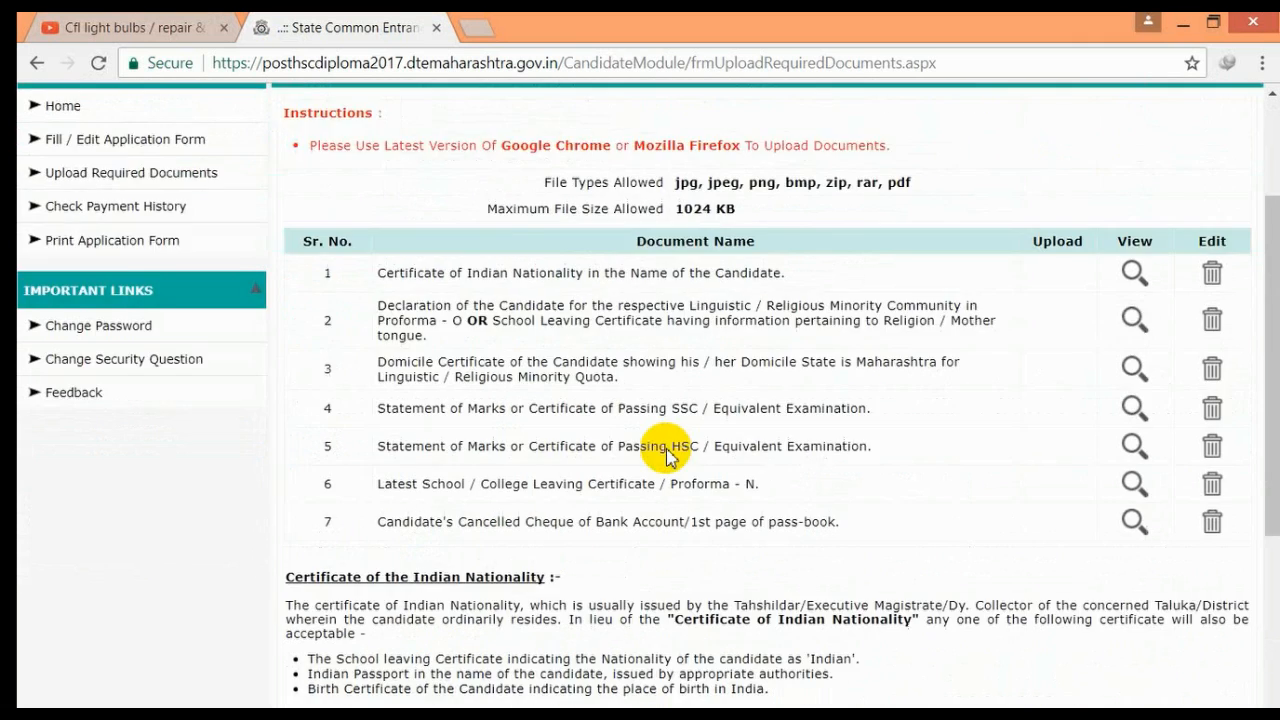
pyautogui.click(1134, 348)
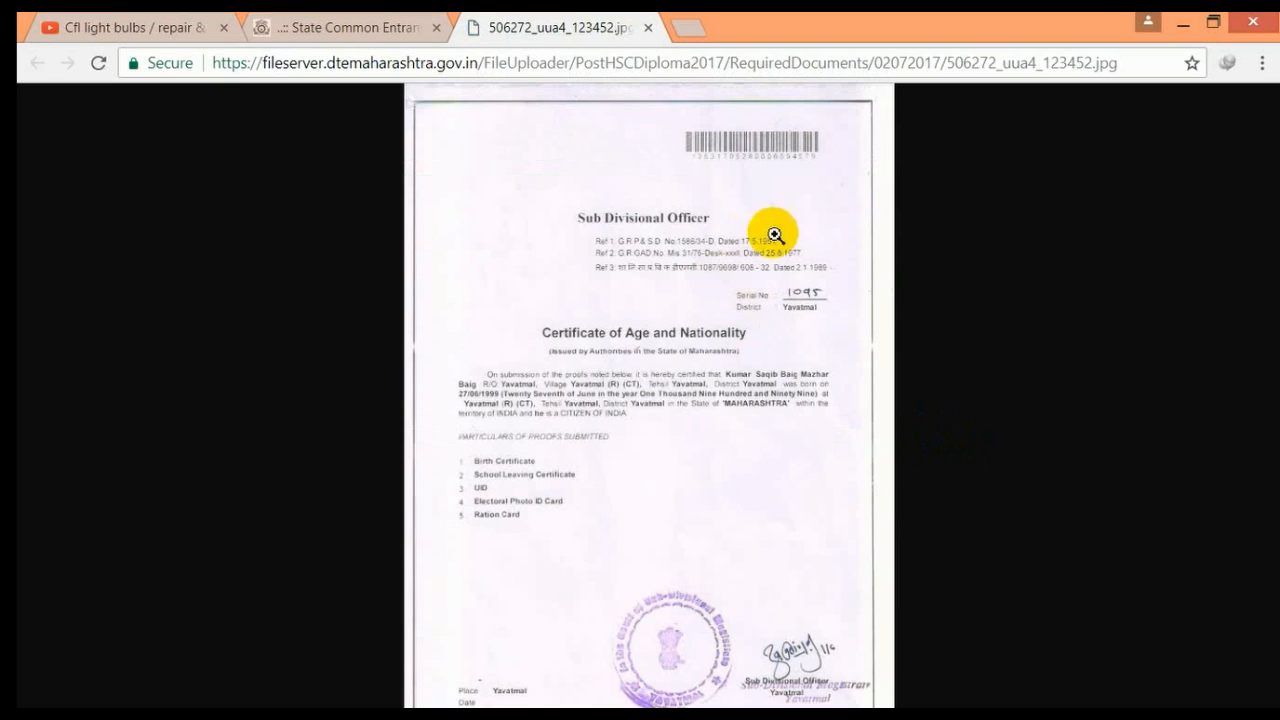
pyautogui.click(649, 29)
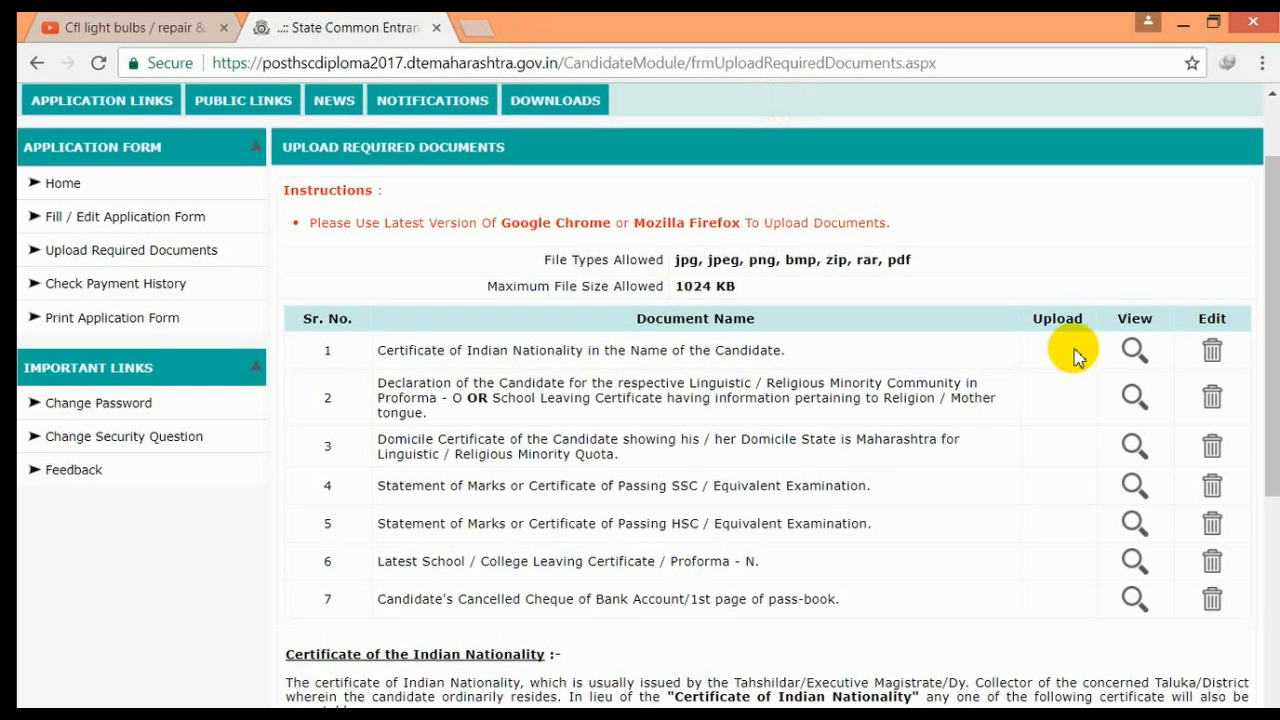